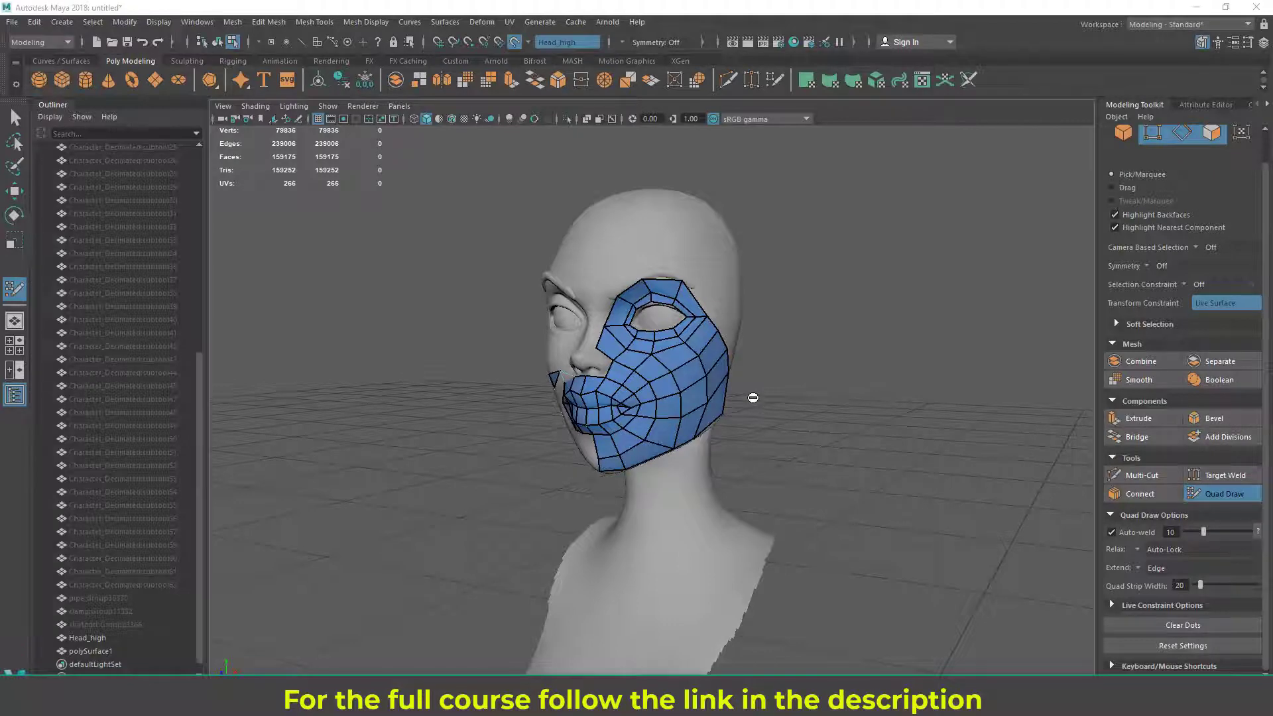
Examine the face retopology from the front and side, around the lips, cheek, eye loop and open nose area
left_click_drag(753, 398, 806, 456, "alt")
left_click_drag(751, 410, 817, 395, "alt")
scroll(781, 415, "up", 6)
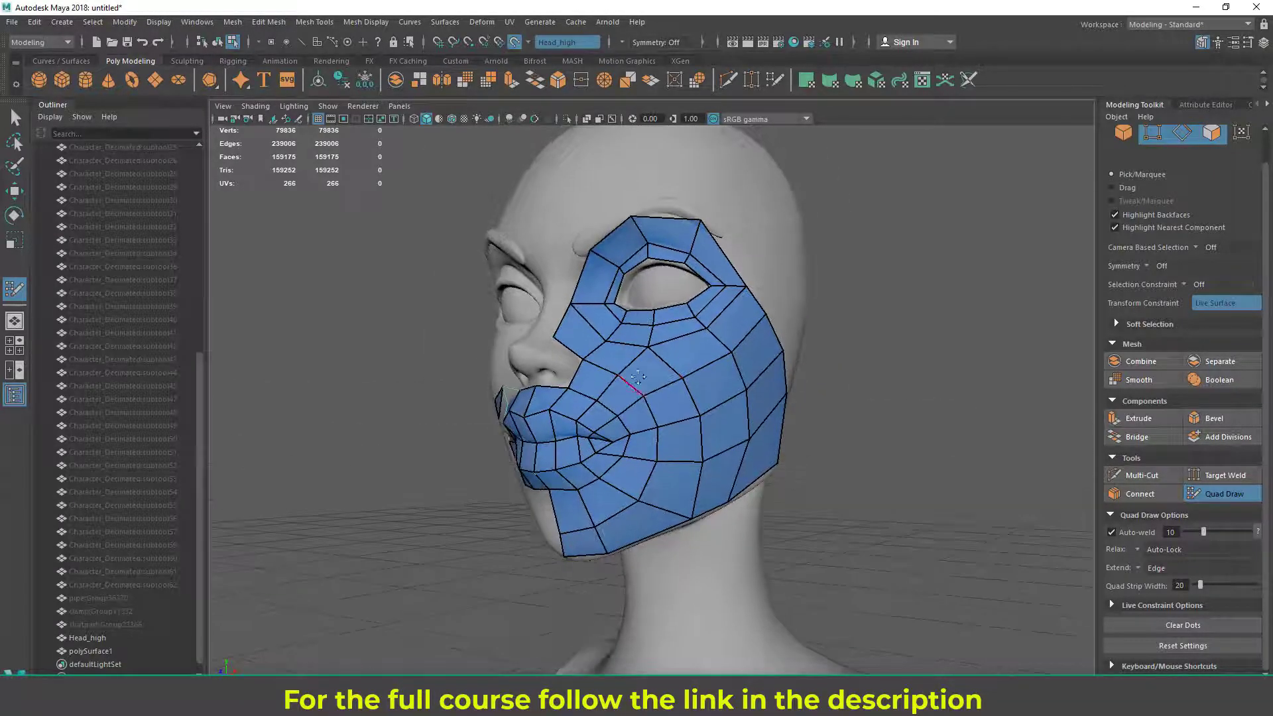
left_click_drag(633, 378, 695, 364, "alt")
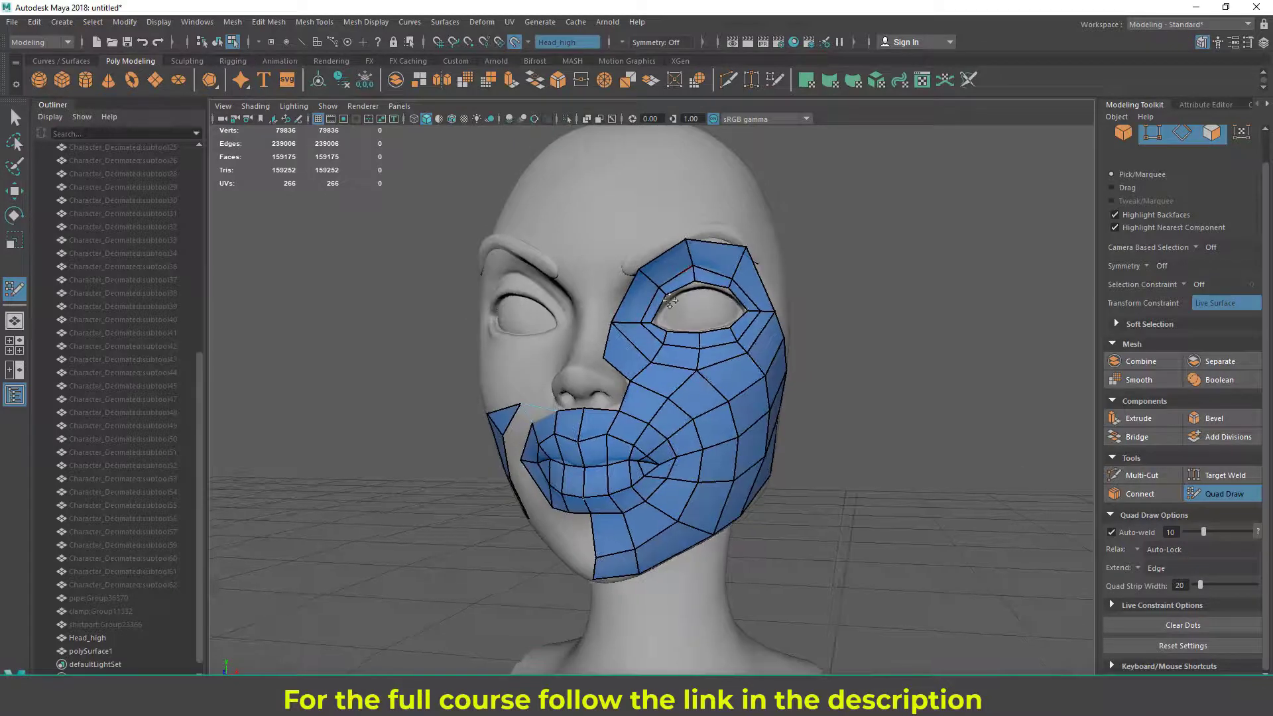
left_click_drag(711, 458, 581, 442, "alt")
left_click_drag(615, 509, 701, 422, "alt")
left_click_drag(721, 496, 667, 424, "alt")
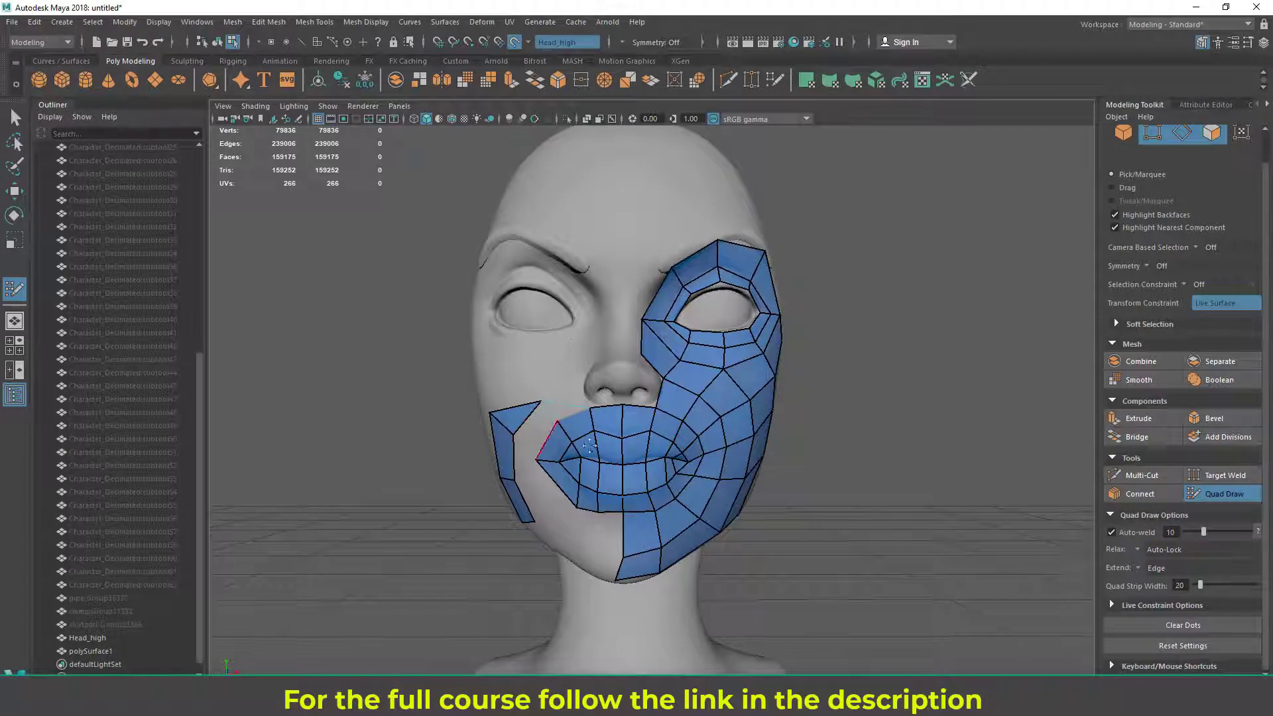
left_click_drag(567, 378, 633, 443, "alt")
left_click_drag(615, 364, 577, 398, "alt")
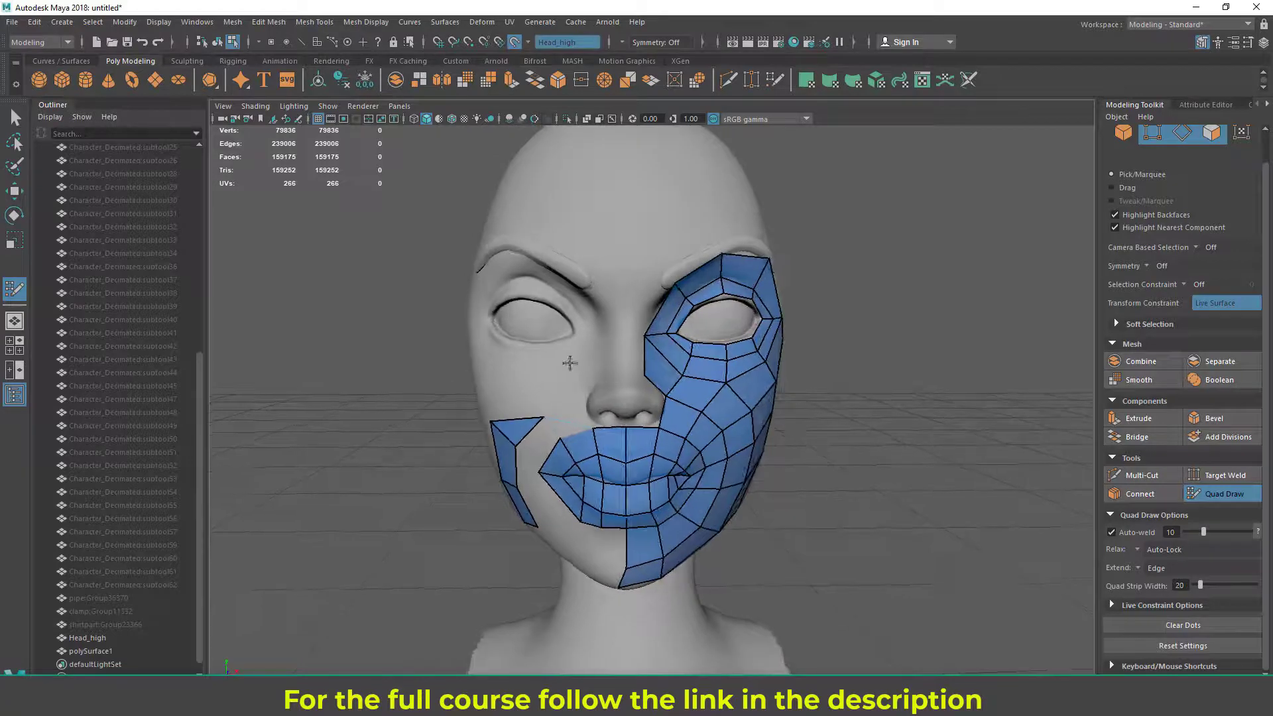
left_click_drag(566, 562, 525, 499, "alt")
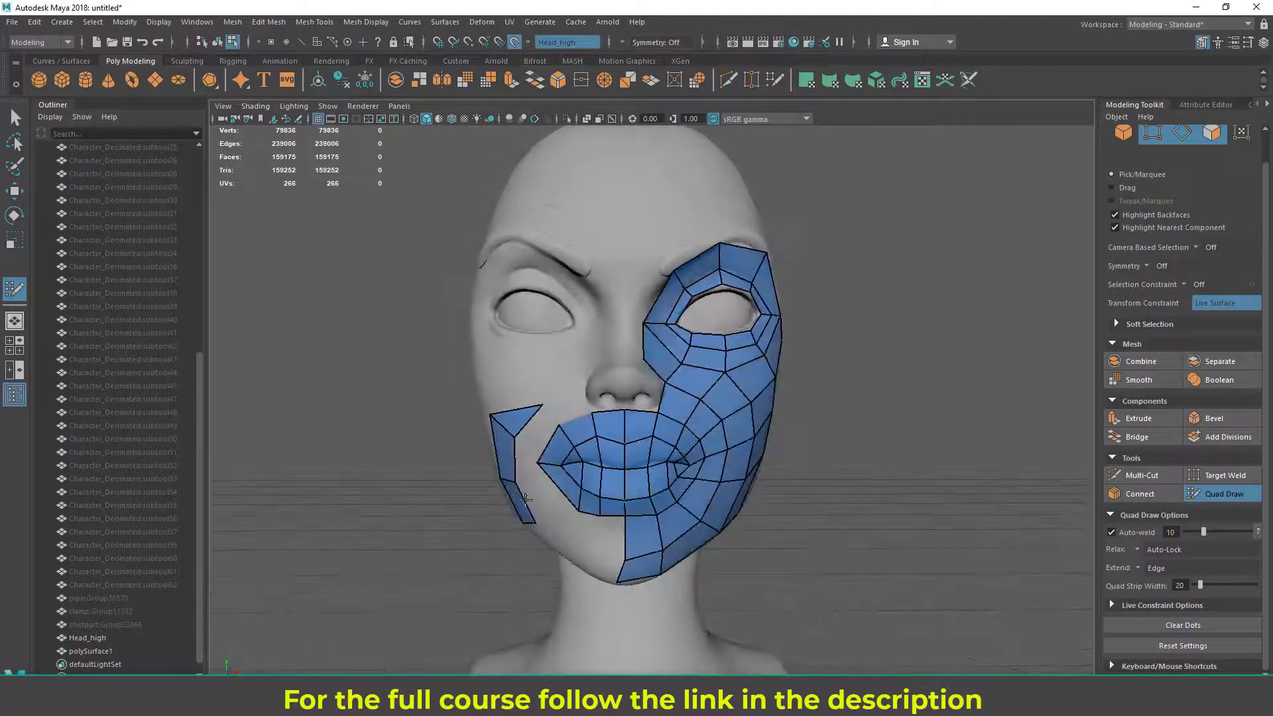
left_click_drag(617, 378, 576, 406, "alt")
middle_click_drag(530, 424, 558, 389, "alt")
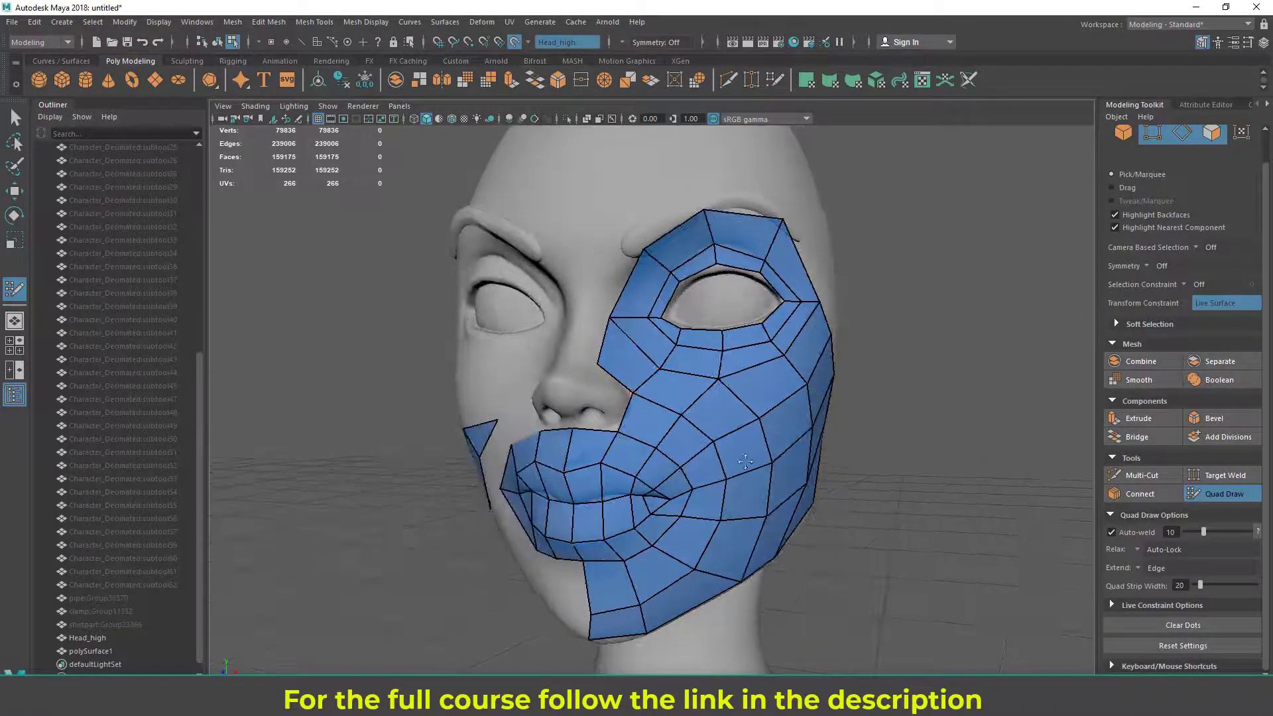
mouse_move(558, 388)
left_mouse_down("alt")
mouse_move(577, 378)
mouse_move(531, 375)
mouse_move(583, 379)
left_mouse_up("alt")
scroll(580, 375, "up", 3)
scroll(626, 382, "down", 3)
mouse_move(810, 360)
left_mouse_down("alt")
mouse_move(713, 360)
mouse_move(802, 355)
left_mouse_up("alt")
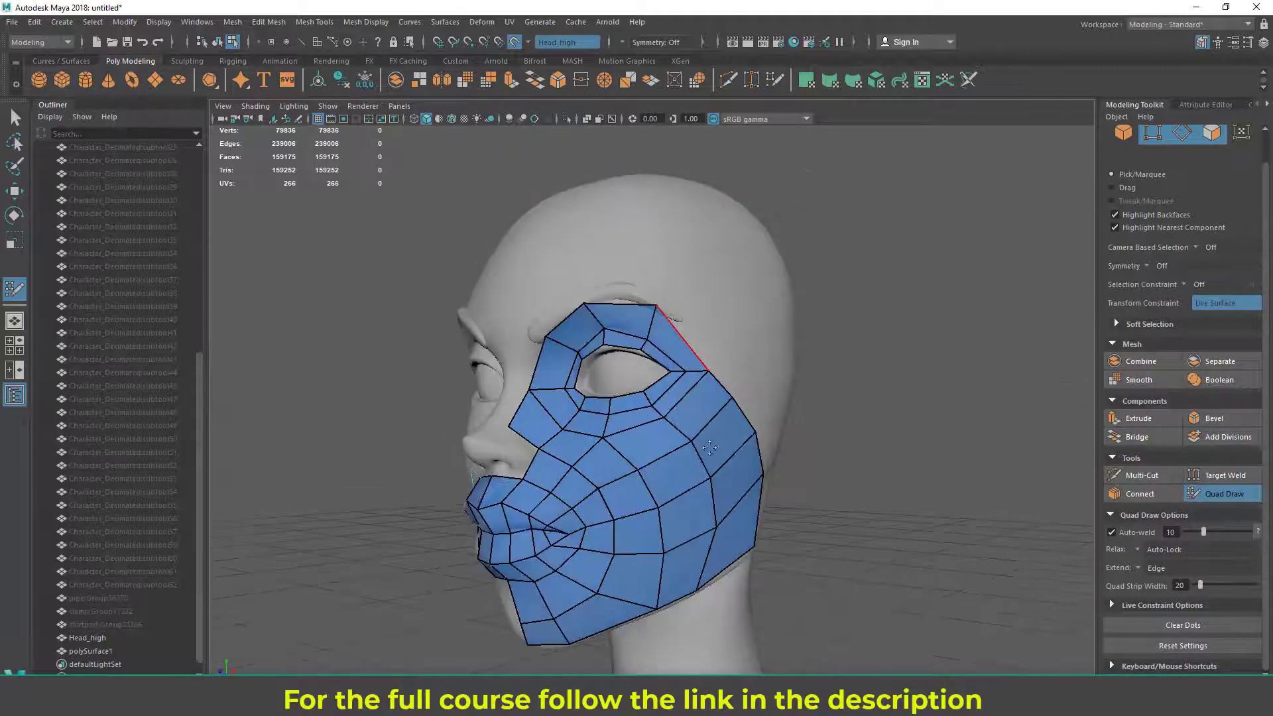
scroll(610, 444, "down", 3)
scroll(631, 418, "up", 3)
left_click_drag(620, 451, 548, 547, "alt")
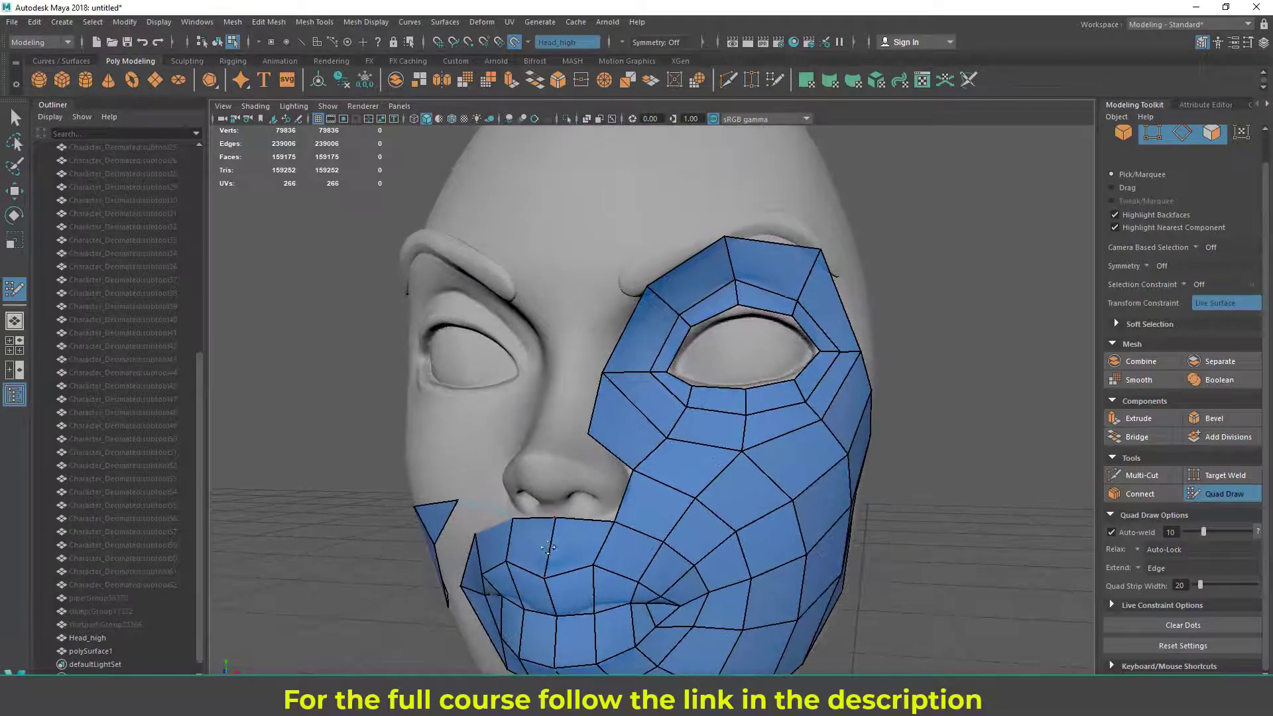
Extend the inner cheek edge below the eye corner with two quads across the side of the nose bridge
left_click_drag(558, 469, 564, 474, "alt")
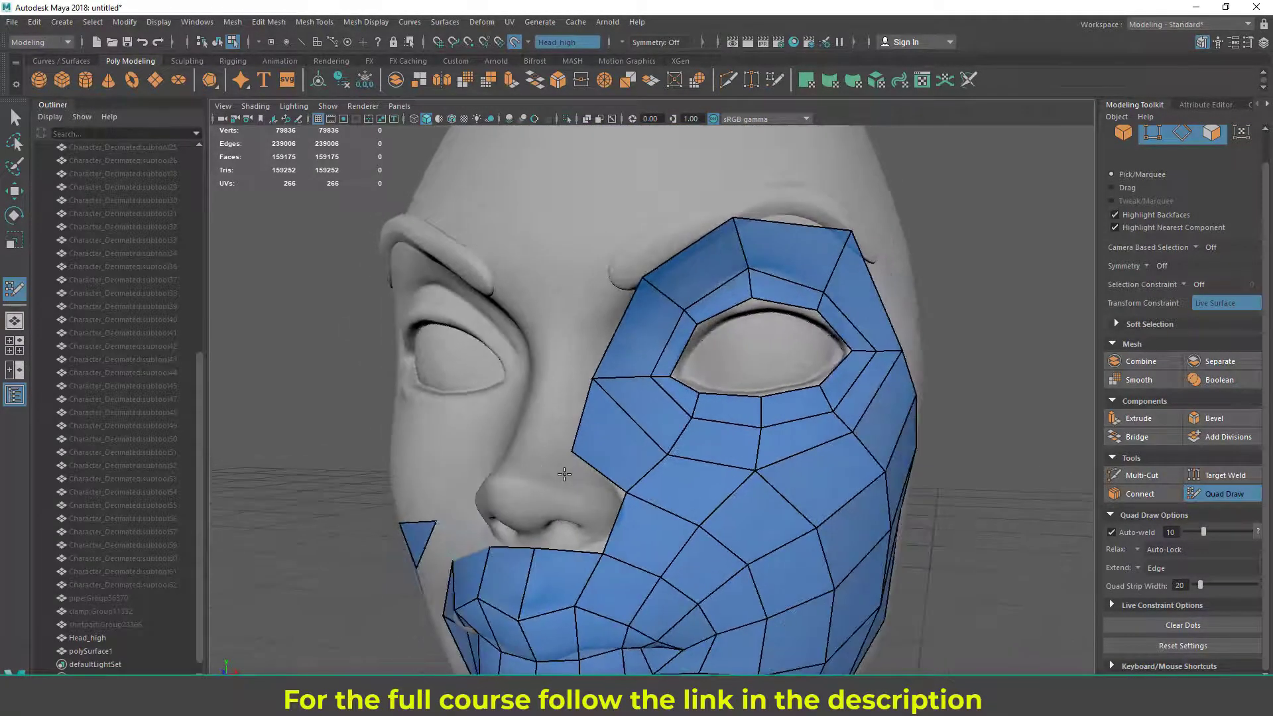
left_click_drag(566, 430, 600, 432, "alt")
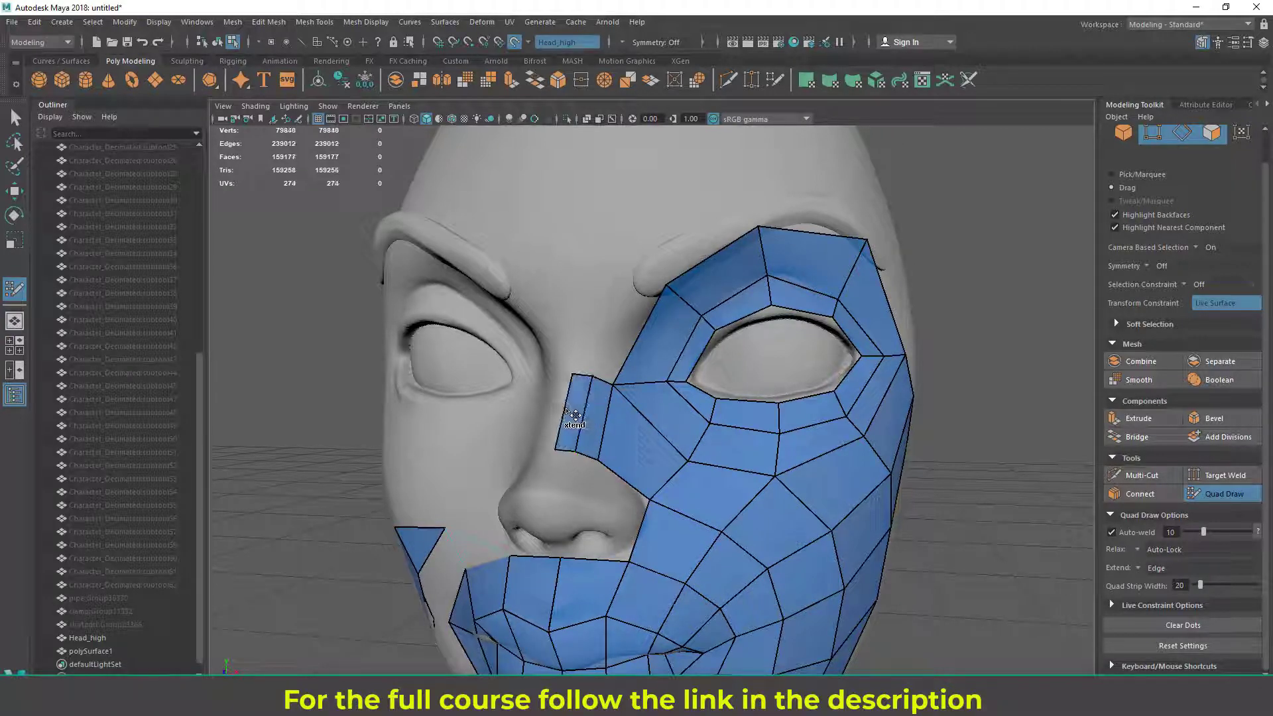
left_click_drag(590, 426, 607, 441, "alt")
scroll(608, 440, "up", 3)
mouse_move(616, 368)
left_mouse_down("alt")
mouse_move(629, 373)
mouse_move(614, 390)
mouse_move(638, 298)
mouse_move(632, 323)
mouse_move(584, 371)
left_mouse_up("alt")
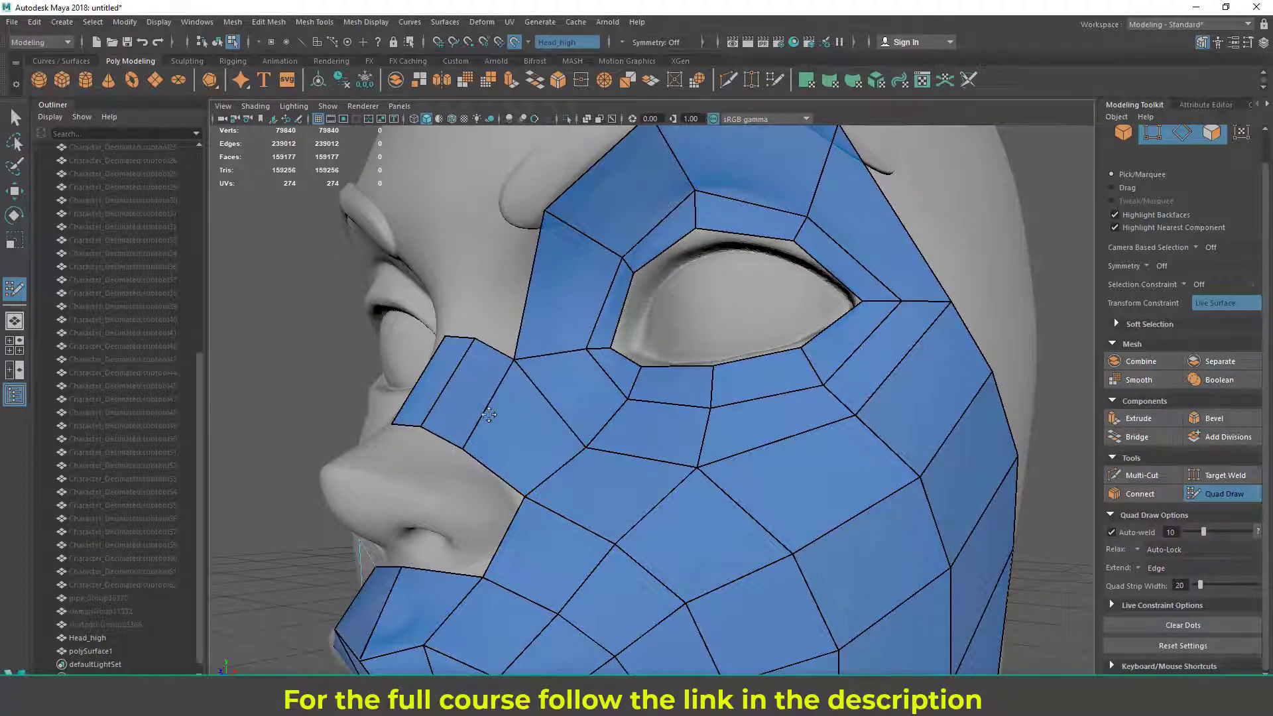
Add two quads above the nose bridge strip, connecting it to the inner eye loop and adjusting their vertices toward the brow
scroll(489, 414, "down", 5)
left_click_drag(570, 431, 509, 446, "alt")
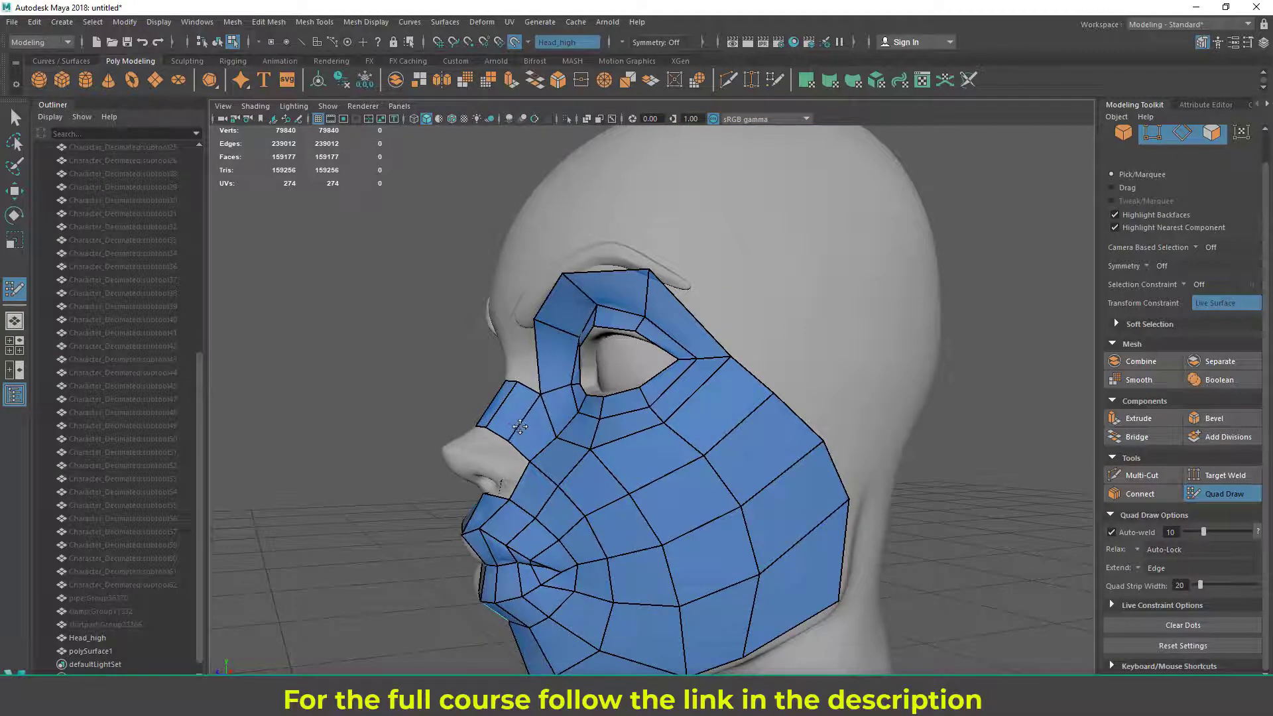
left_click_drag(516, 377, 636, 404, "alt")
scroll(643, 405, "up", 3)
middle_click_drag(650, 404, 634, 463, "alt")
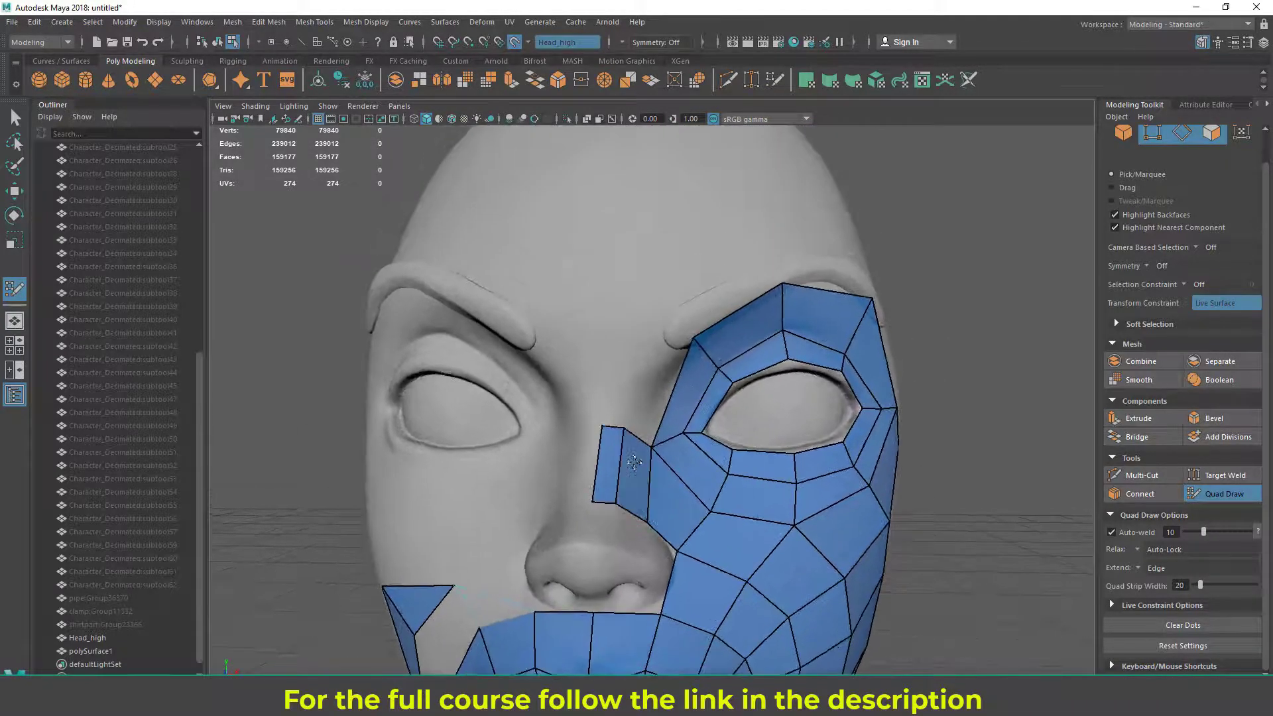
scroll(634, 463, "up", 1)
scroll(623, 441, "up", 1)
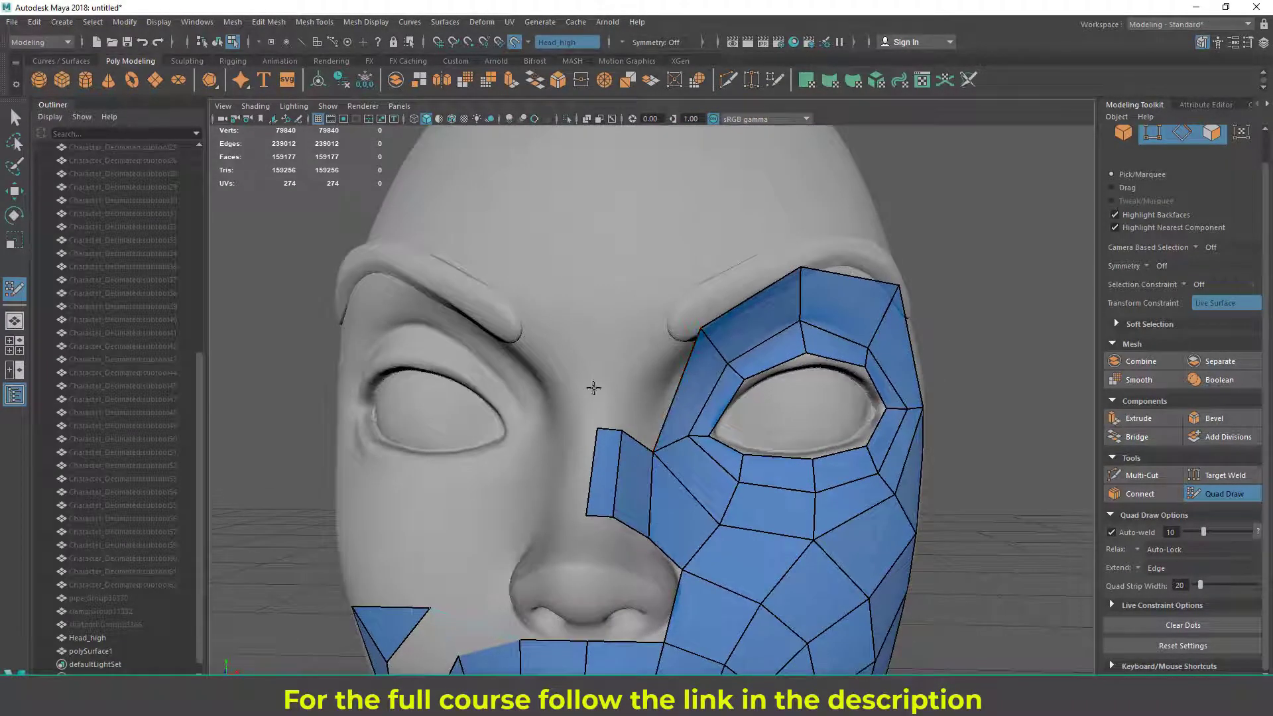
scroll(607, 393, "up", 1)
left_click_drag(668, 402, 606, 390, "alt")
left_click(624, 396, "shift")
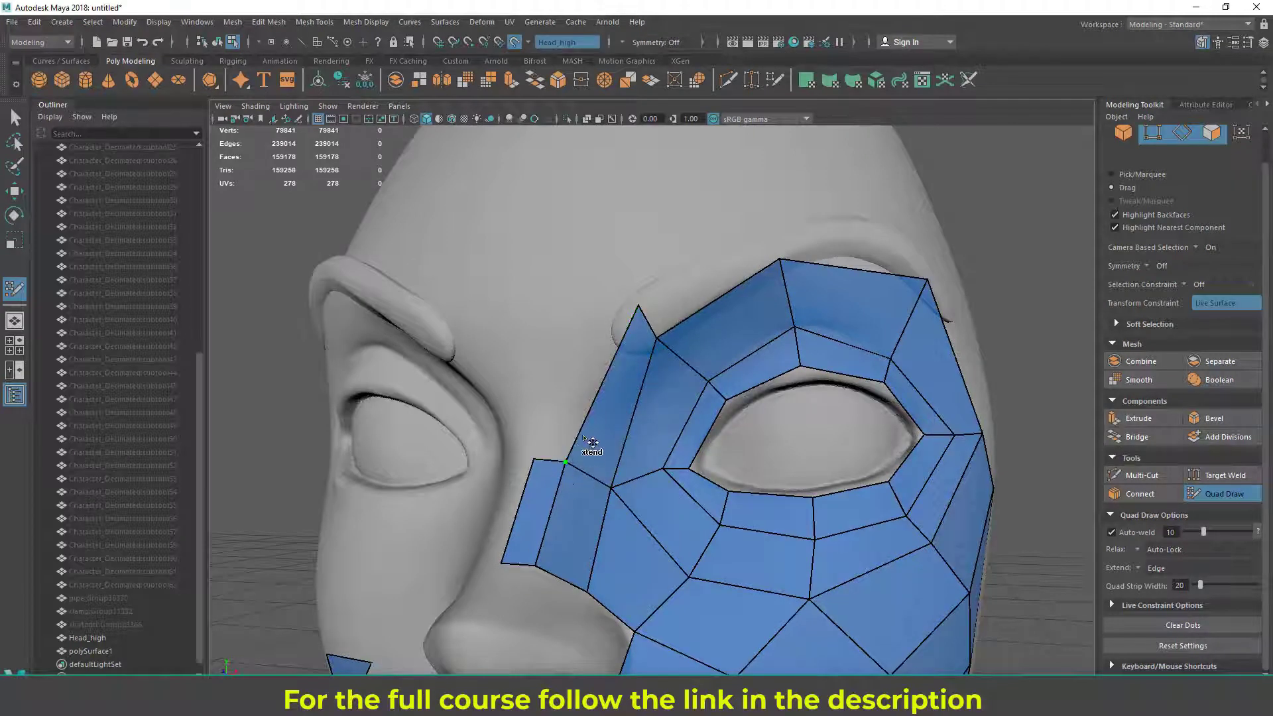
left_click_drag(572, 423, 600, 490)
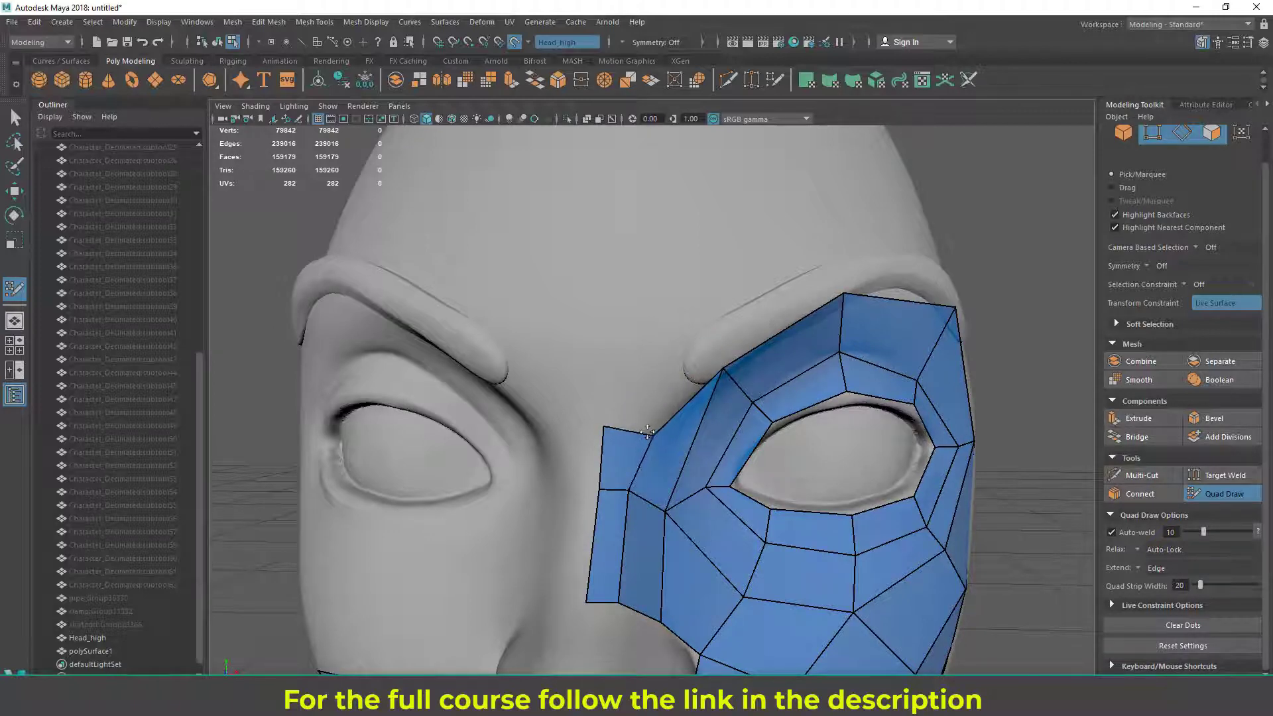
Extend the inner nose bridge strip down by one quad toward the tip of the nose
mouse_move(646, 427)
left_mouse_down("alt")
mouse_move(605, 417)
mouse_move(613, 424)
mouse_move(576, 431)
mouse_move(666, 434)
mouse_move(643, 456)
left_mouse_up("alt")
scroll(638, 420, "down", 5)
scroll(698, 464, "up", 2)
mouse_move(689, 564)
middle_mouse_down("alt")
mouse_move(698, 464)
mouse_move(693, 564)
middle_mouse_up("alt")
mouse_move(670, 424)
left_mouse_down("alt")
mouse_move(679, 437)
mouse_move(593, 433)
mouse_move(685, 431)
mouse_move(671, 434)
left_mouse_up("alt")
middle_click_drag(619, 610, 653, 404, "alt")
left_click_drag(653, 404, 608, 371, "alt")
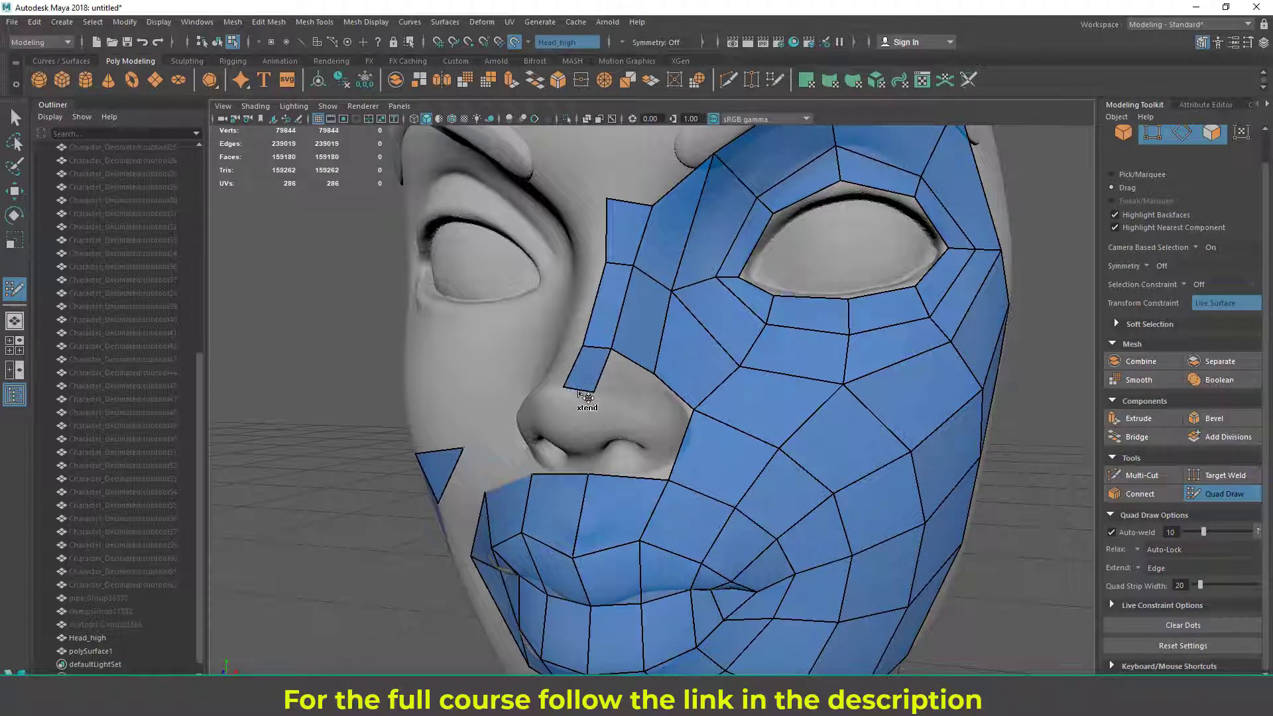
Extend quads over the side of the nose and weld them into a continuous row reaching the upper lip corner
left_click_drag(582, 395, 685, 232, "alt")
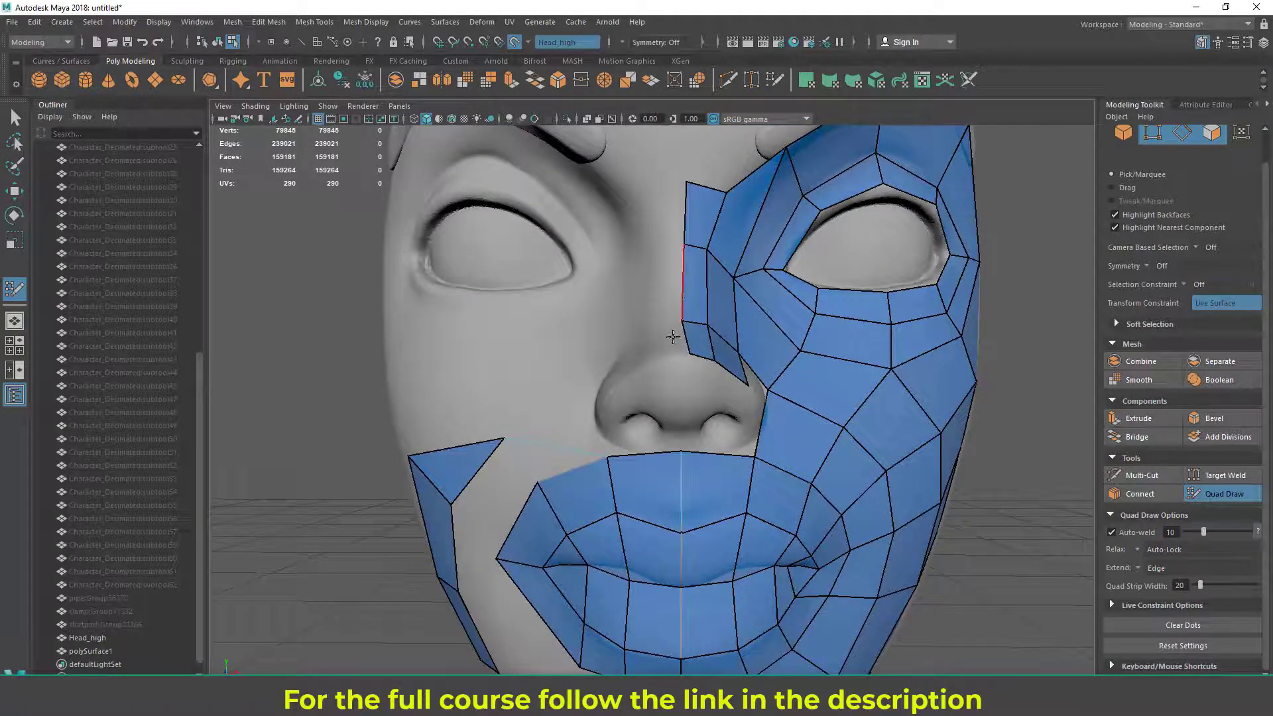
left_click_drag(665, 367, 578, 398, "alt")
scroll(558, 399, "up", 2)
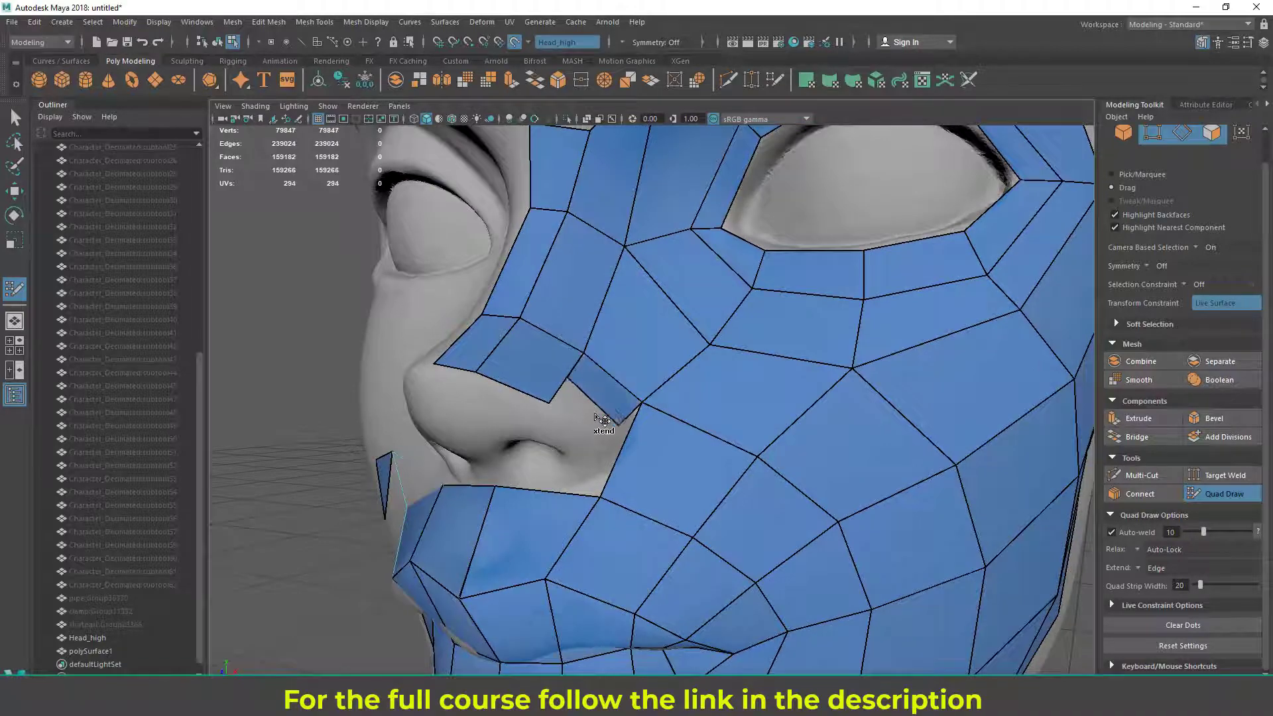
left_click_drag(598, 438, 564, 511, "alt")
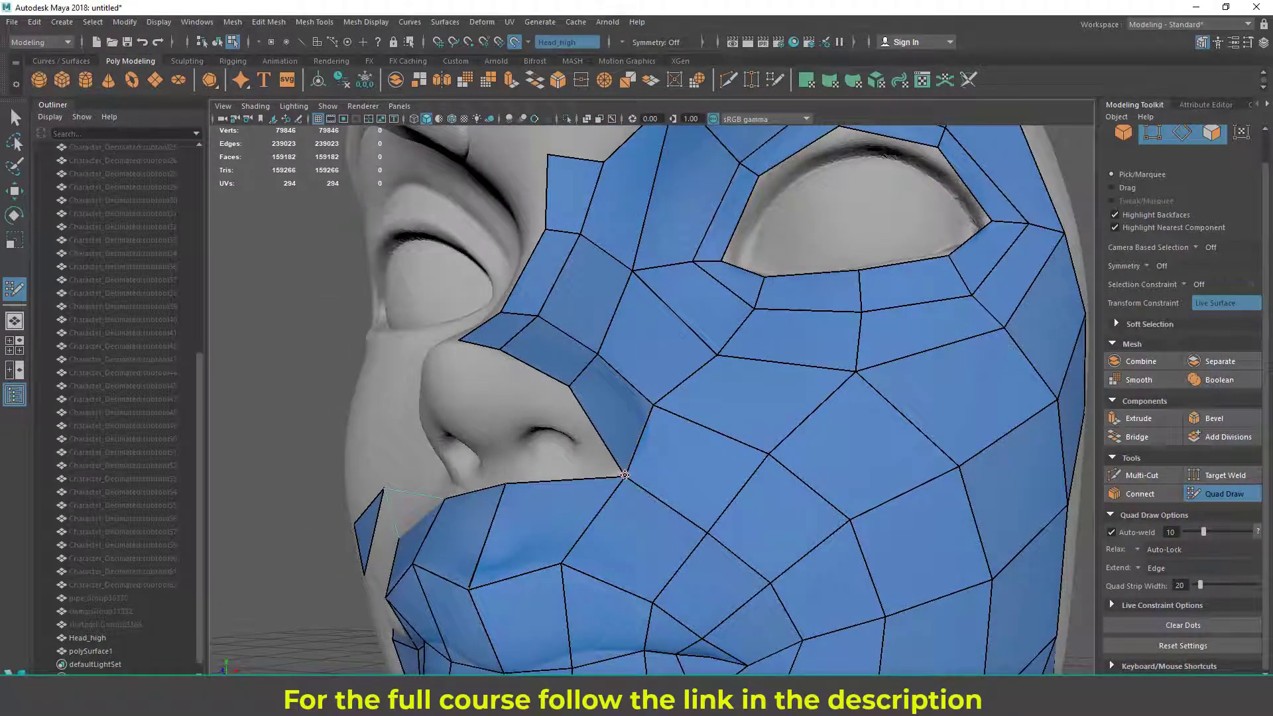
Add two quads from the nose tip down the centre of the nose to the upper lip
left_click_drag(625, 475, 597, 424, "alt")
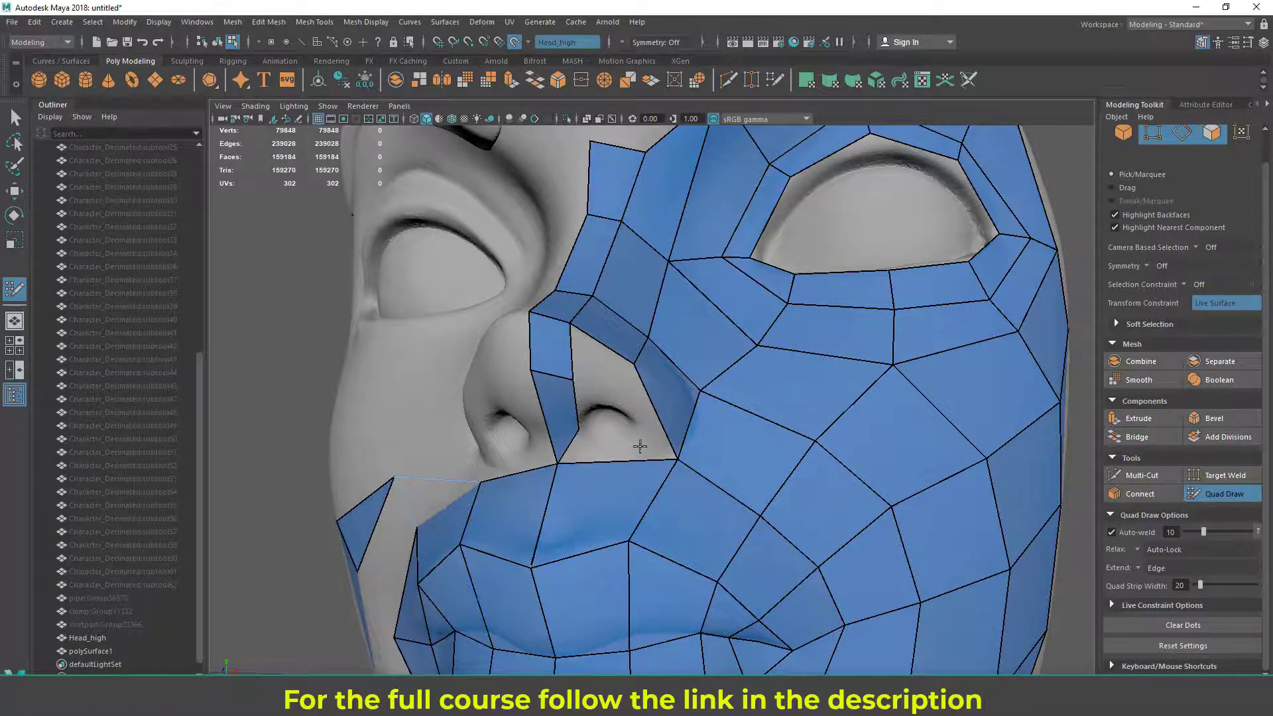
left_click_drag(652, 439, 560, 411, "alt")
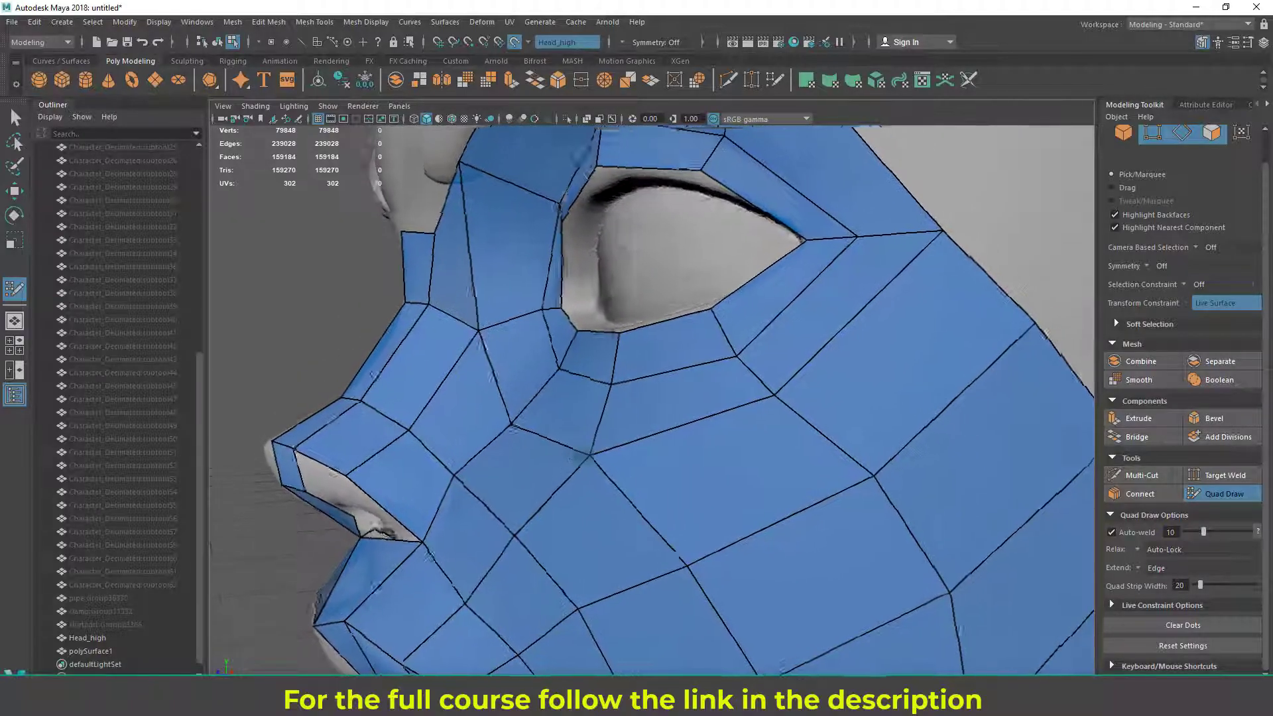
left_click_drag(588, 456, 547, 304, "alt")
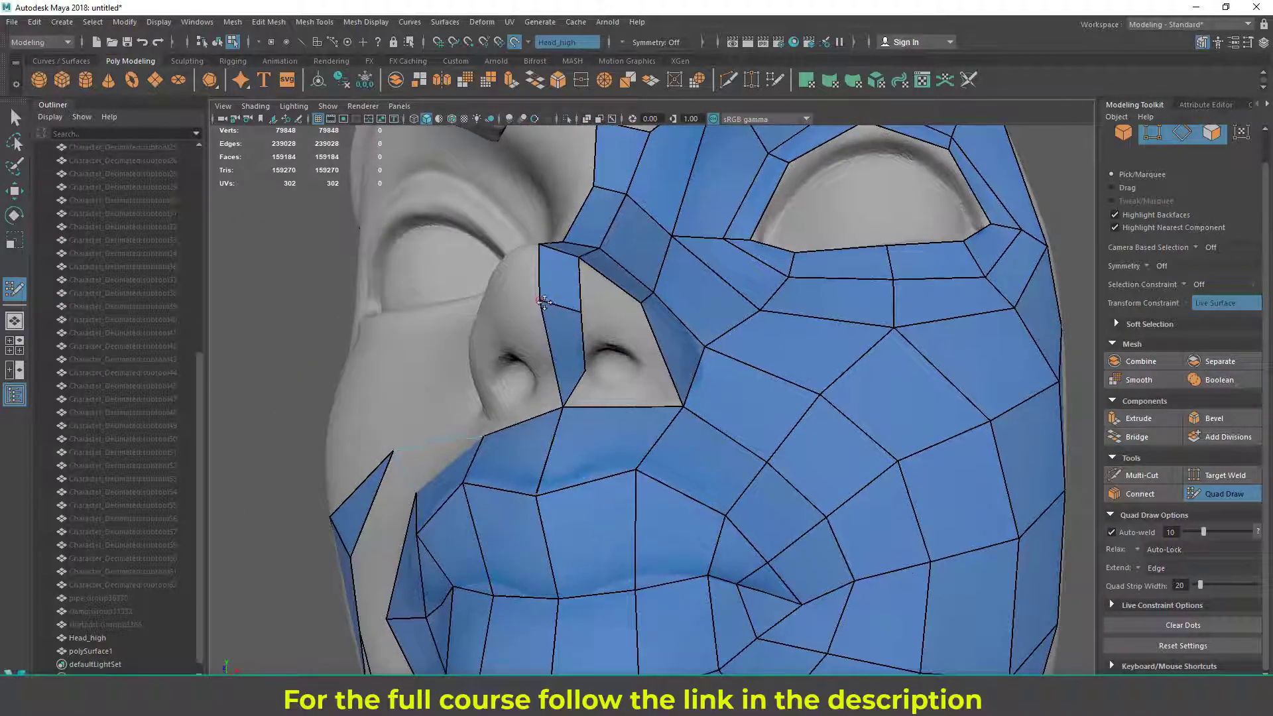
Fill the gap around the nostril with quads joining the nose centre strip, nostril wing and upper lip
left_click_drag(635, 362, 659, 323, "alt")
scroll(681, 336, "up", 2)
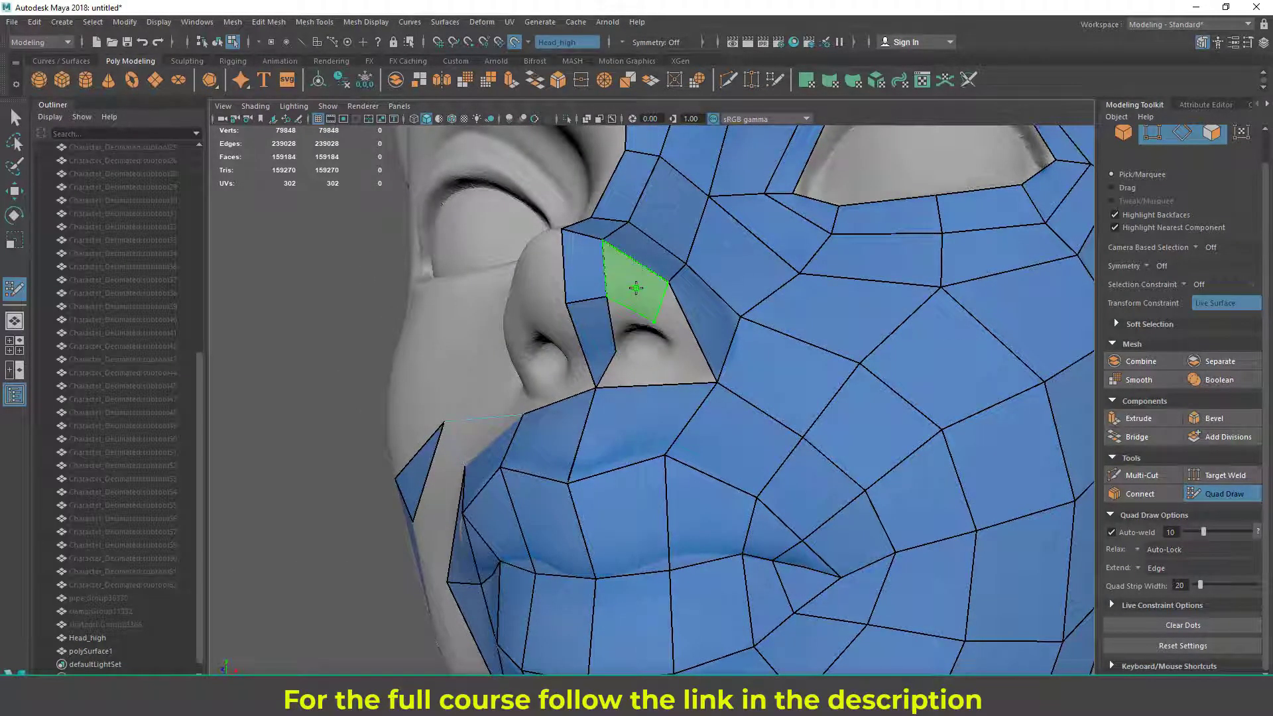
left_click_drag(631, 332, 637, 364, "alt")
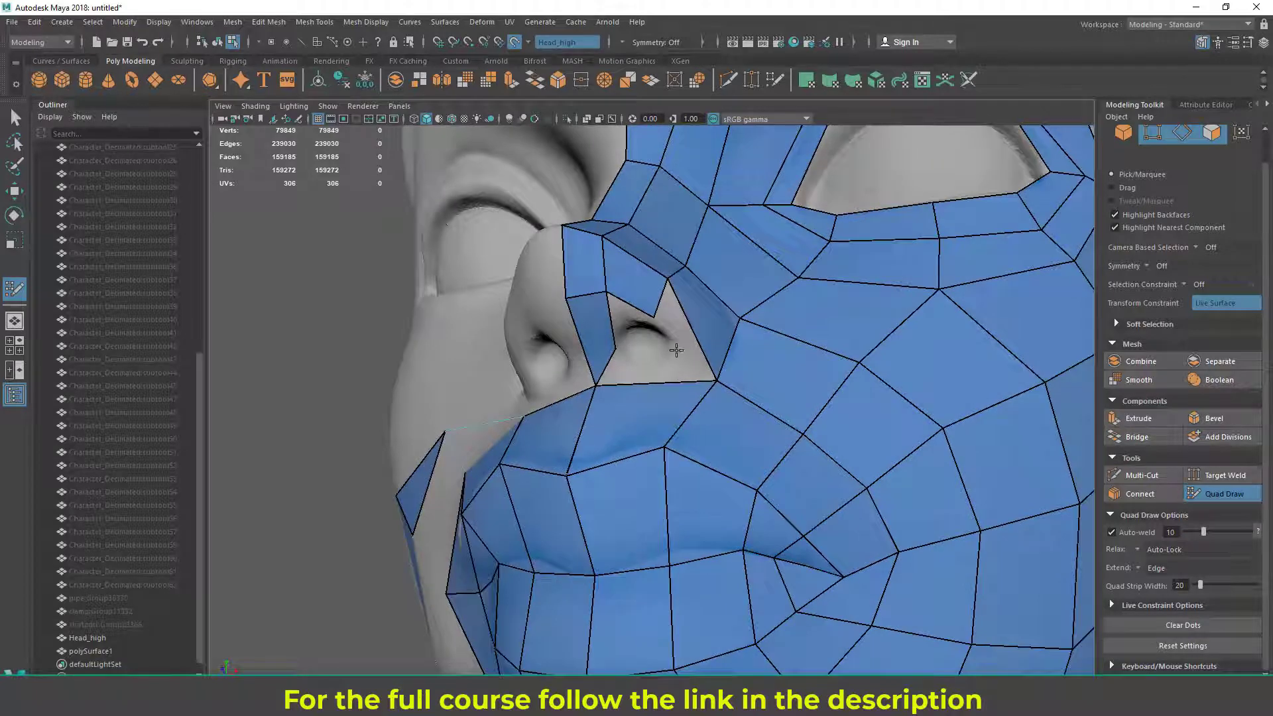
left_click(633, 330, "shift")
left_click_drag(633, 329, 714, 371, "alt")
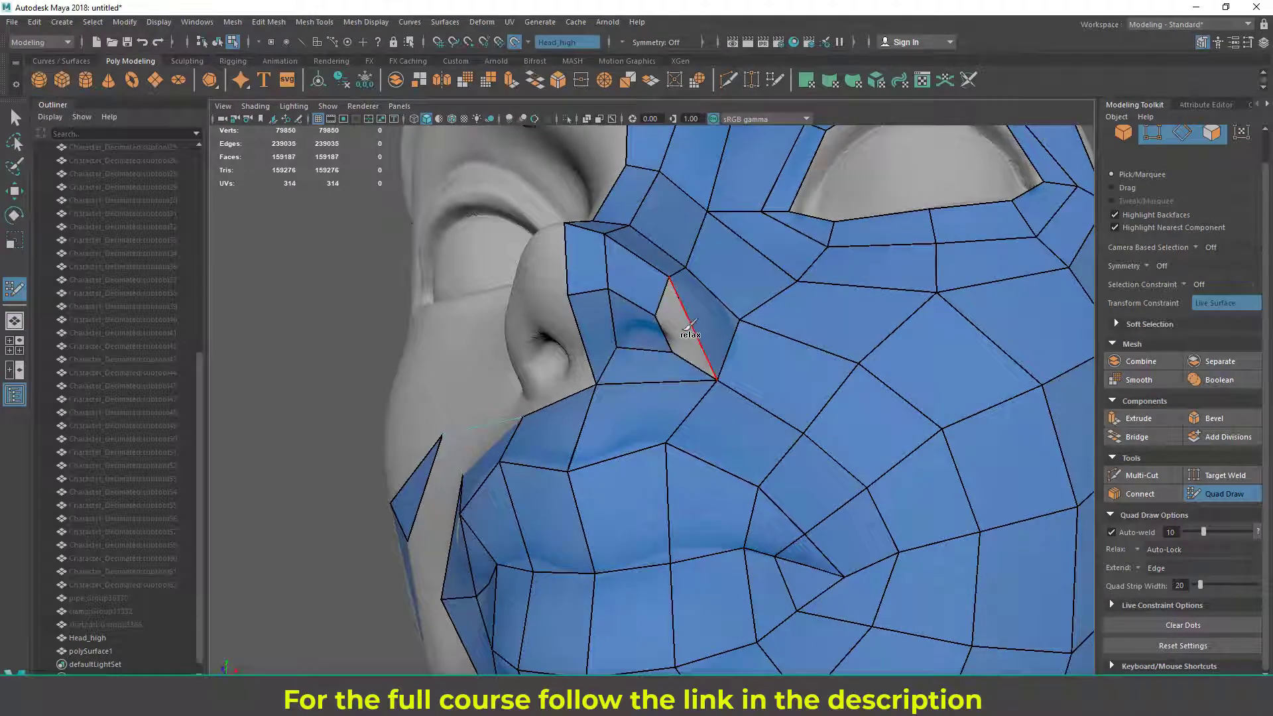
left_click_drag(676, 424, 720, 394, "alt")
right_click_drag(720, 394, 600, 401, "alt")
left_click_drag(600, 401, 666, 414, "alt")
right_click_drag(666, 415, 725, 437, "alt")
left_click_drag(725, 437, 679, 438, "alt")
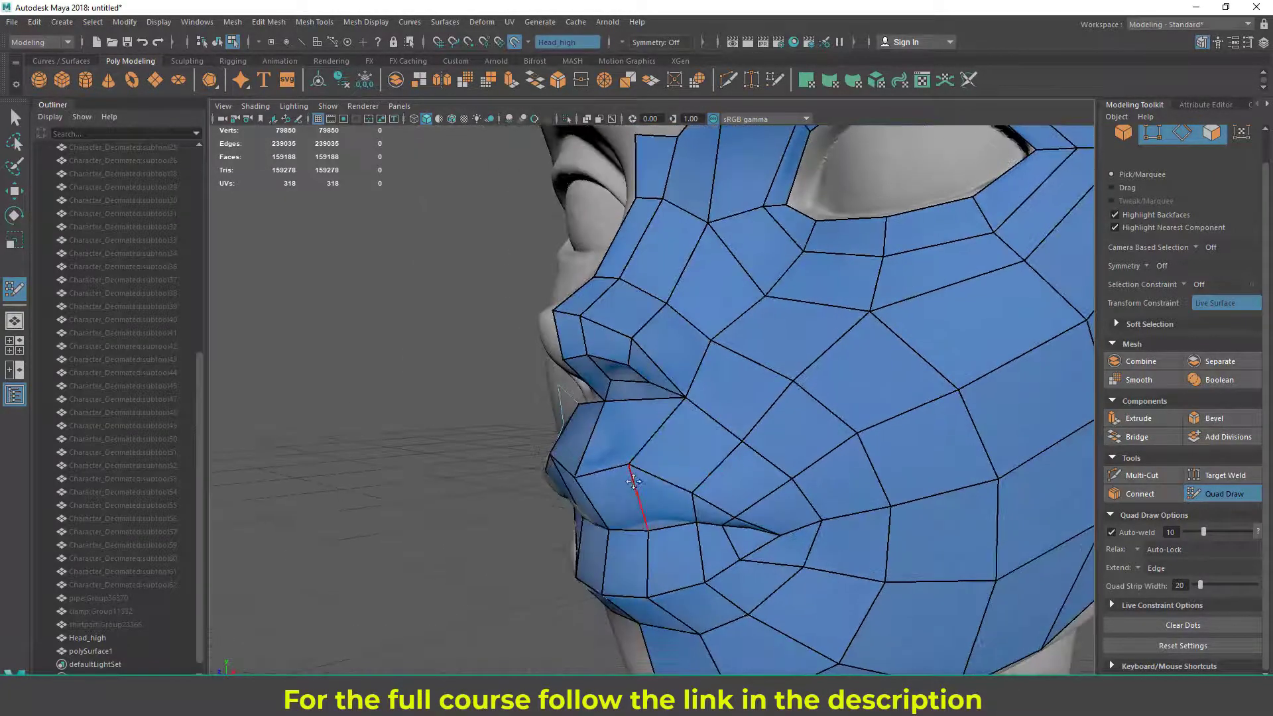
Place Quad Draw dots on the forehead above the brow, from the nose bridge centre outward
right_click_drag(778, 409, 709, 405, "alt")
mouse_move(709, 405)
left_mouse_down("alt")
mouse_move(785, 401)
mouse_move(696, 401)
mouse_move(719, 399)
left_mouse_up("alt")
right_click_drag(719, 399, 756, 398, "alt")
middle_click_drag(752, 282, 724, 378, "alt")
left_click_drag(724, 377, 583, 256, "alt")
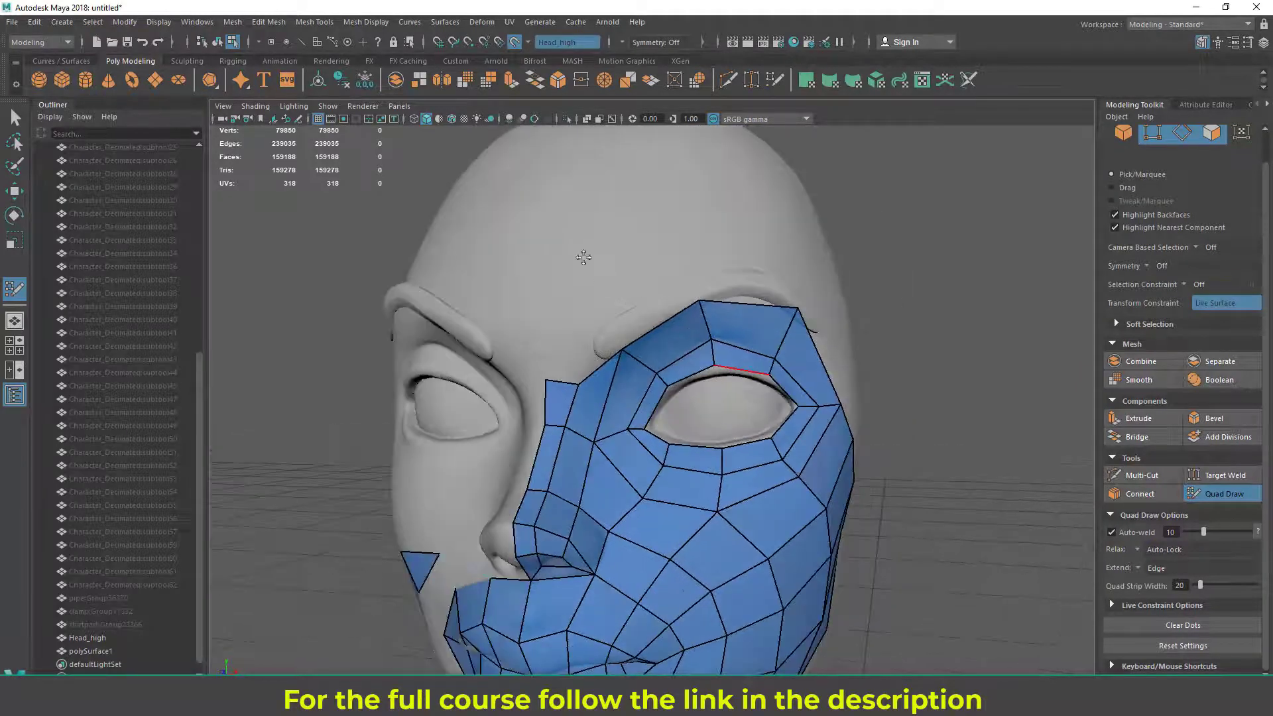
scroll(805, 342, "up", 2)
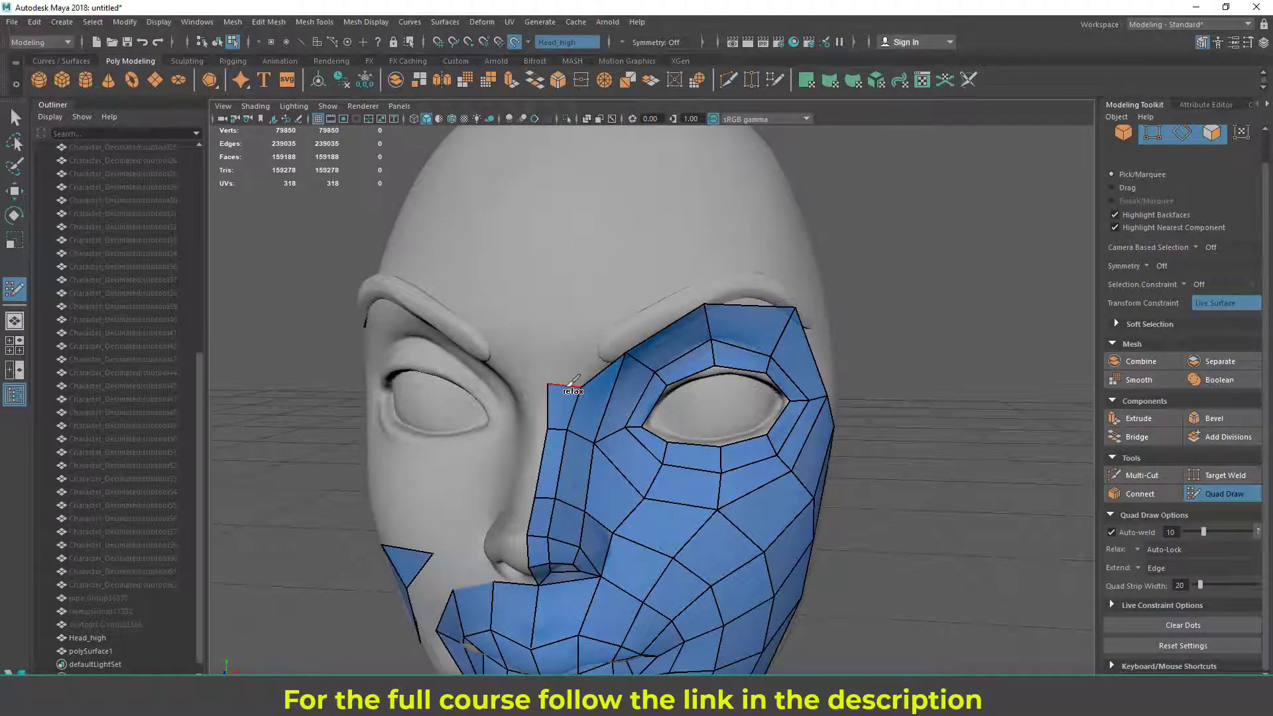
mouse_move(651, 352)
left_mouse_down("alt")
mouse_move(602, 346)
mouse_move(653, 334)
left_mouse_up("alt")
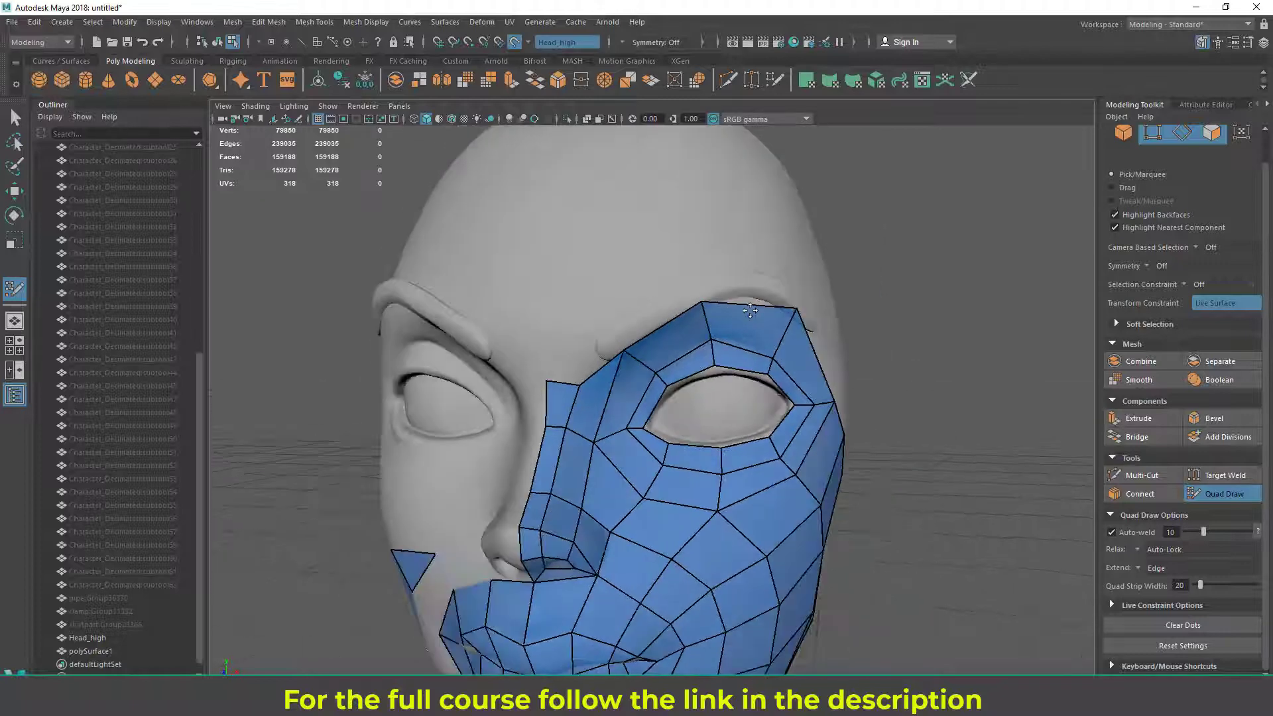
left_click(545, 314)
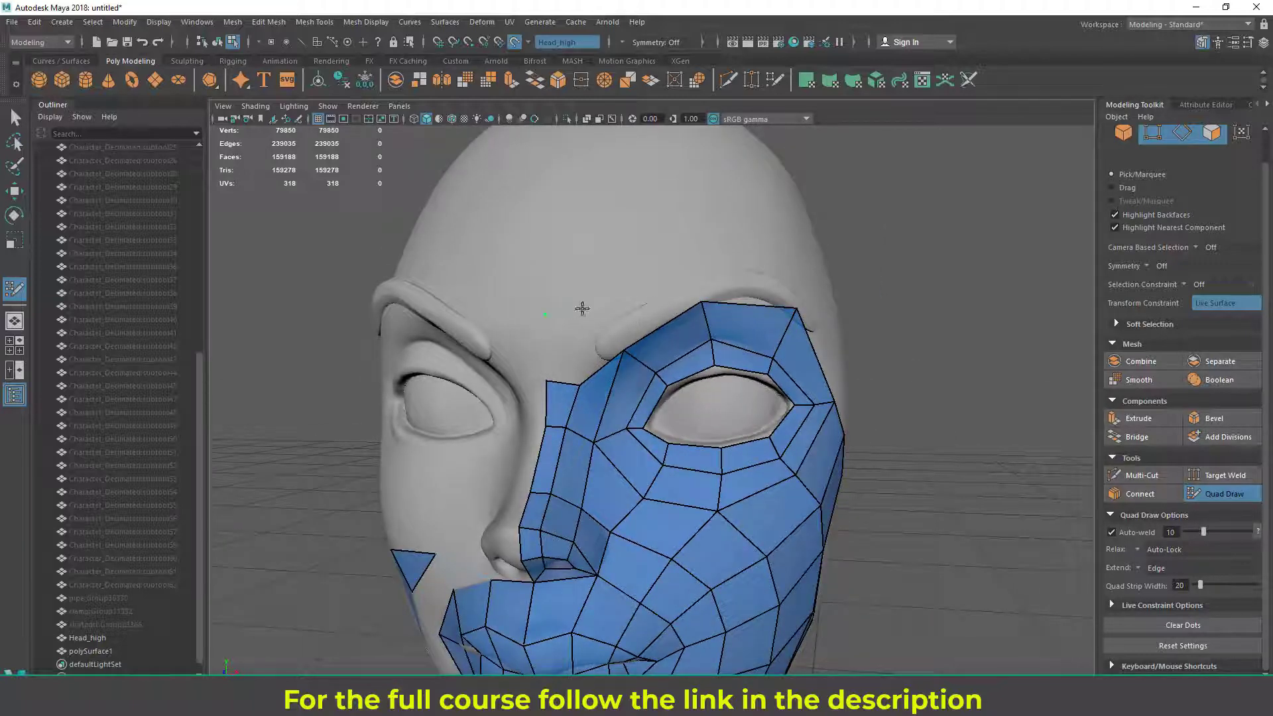
left_click(617, 283)
left_click_drag(773, 266, 817, 263, "alt")
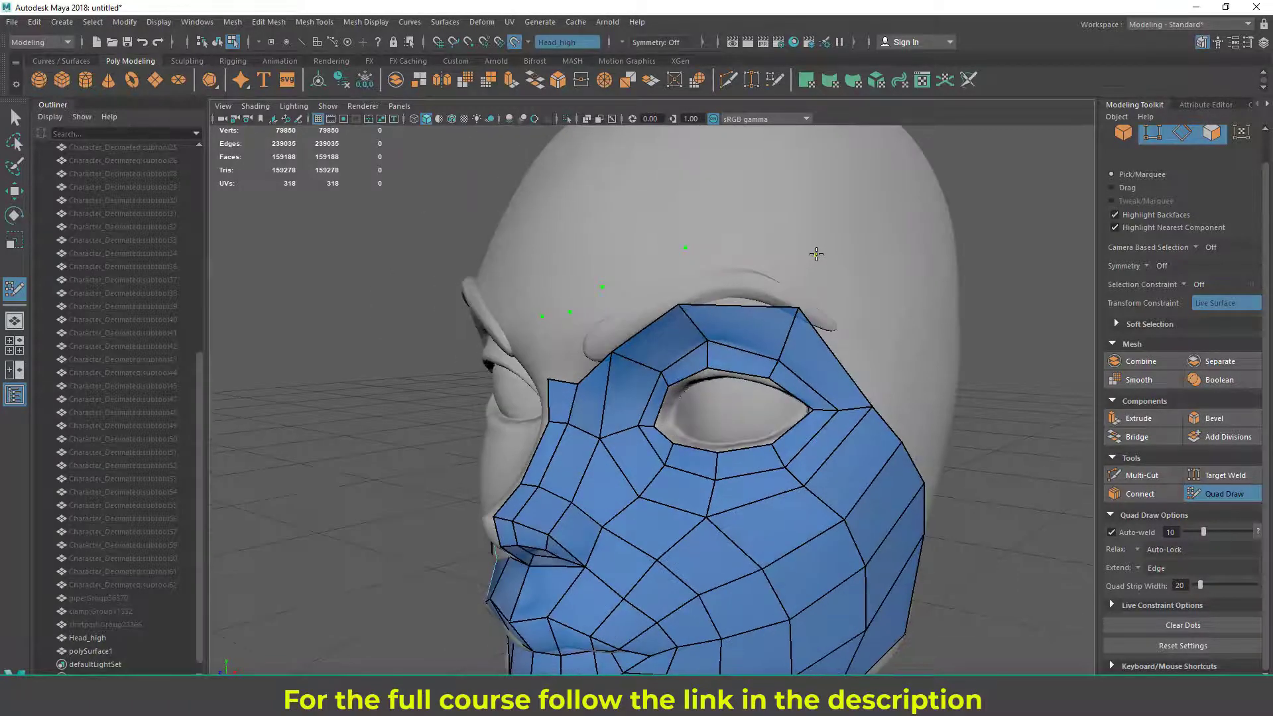
Place a Quad Draw dot beside the temple and fill two quads above the outer brow
left_click_drag(859, 327, 820, 332, "alt")
right_click_drag(843, 339, 804, 386, "alt")
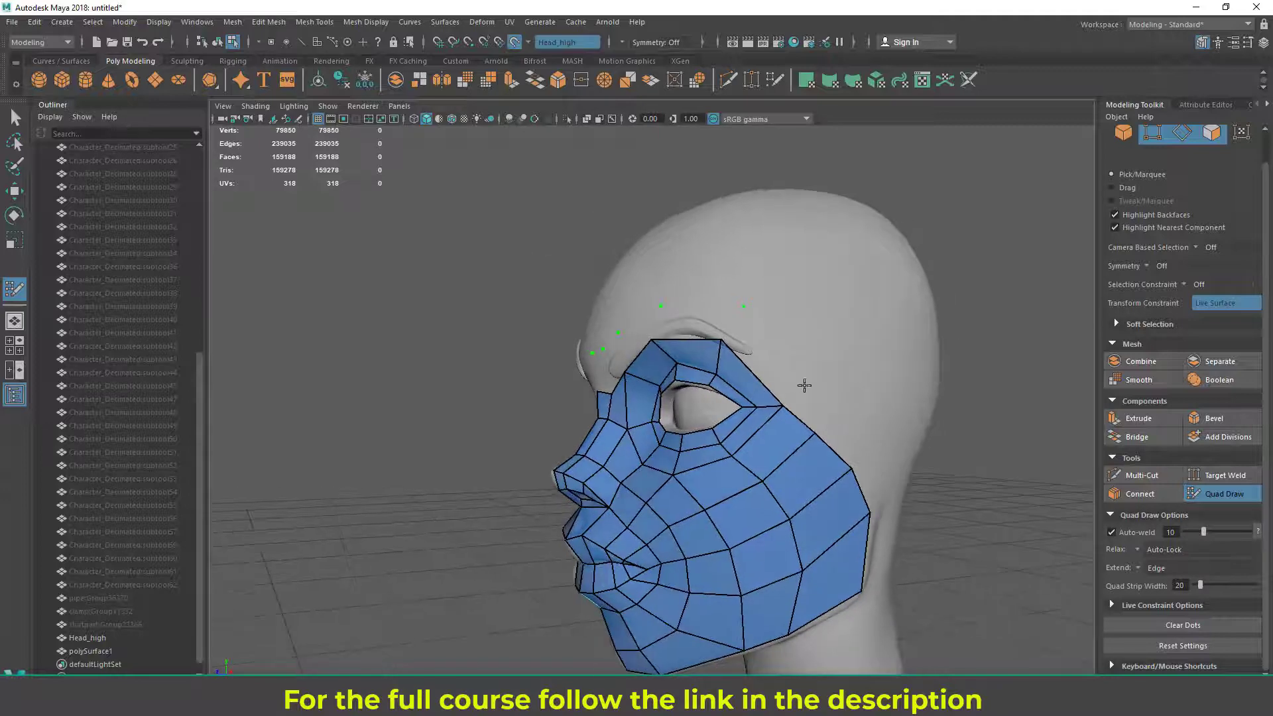
left_click_drag(855, 390, 773, 355, "alt")
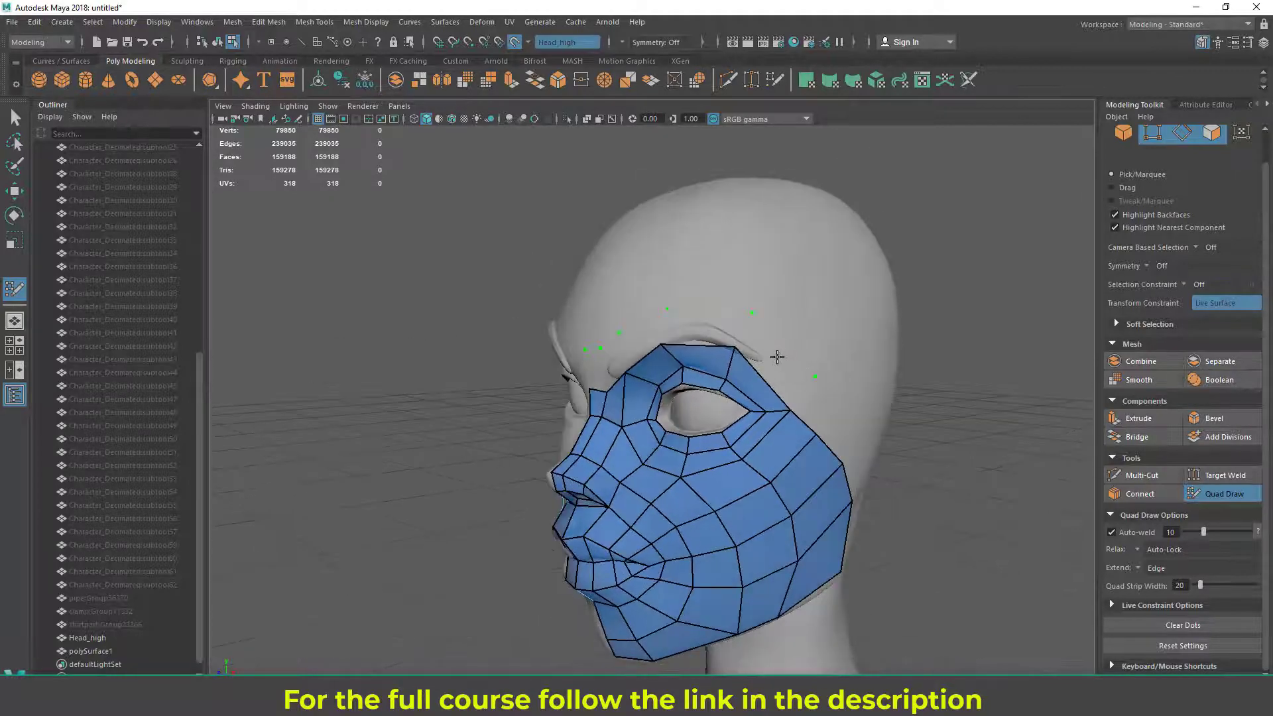
left_click(772, 361, "shift")
left_click(703, 325, "shift")
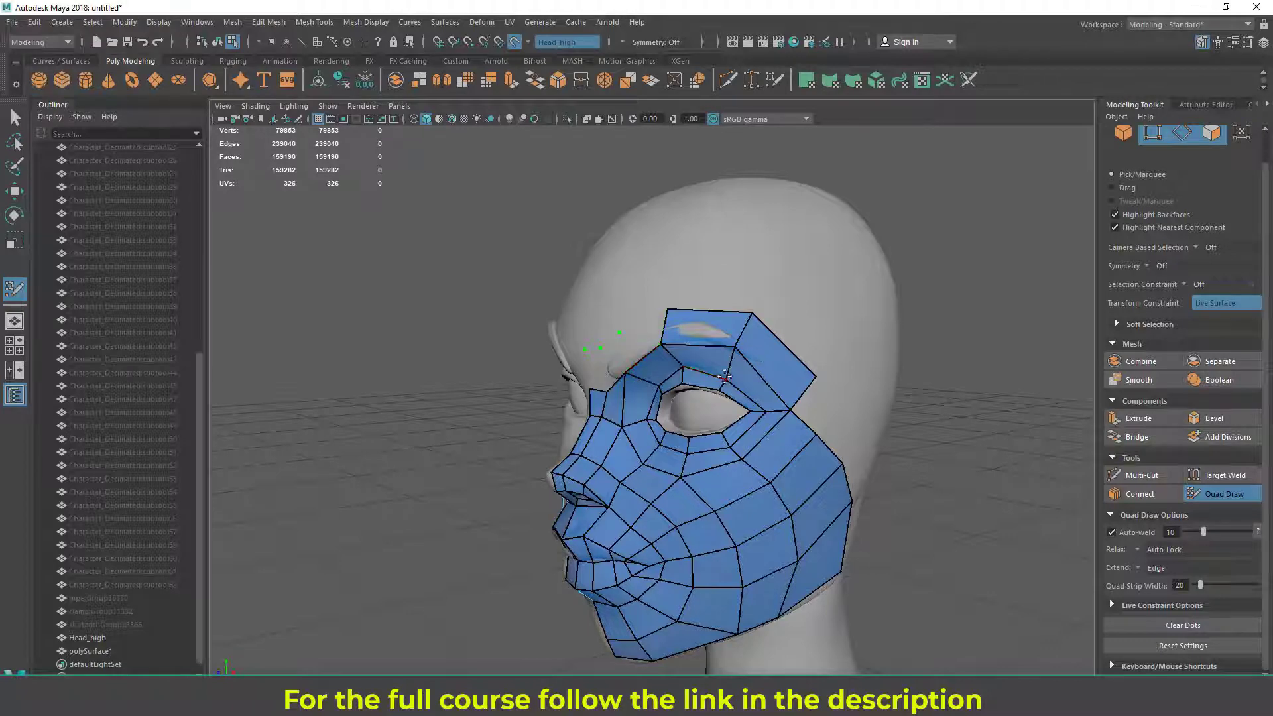
left_click_drag(723, 378, 685, 383, "alt")
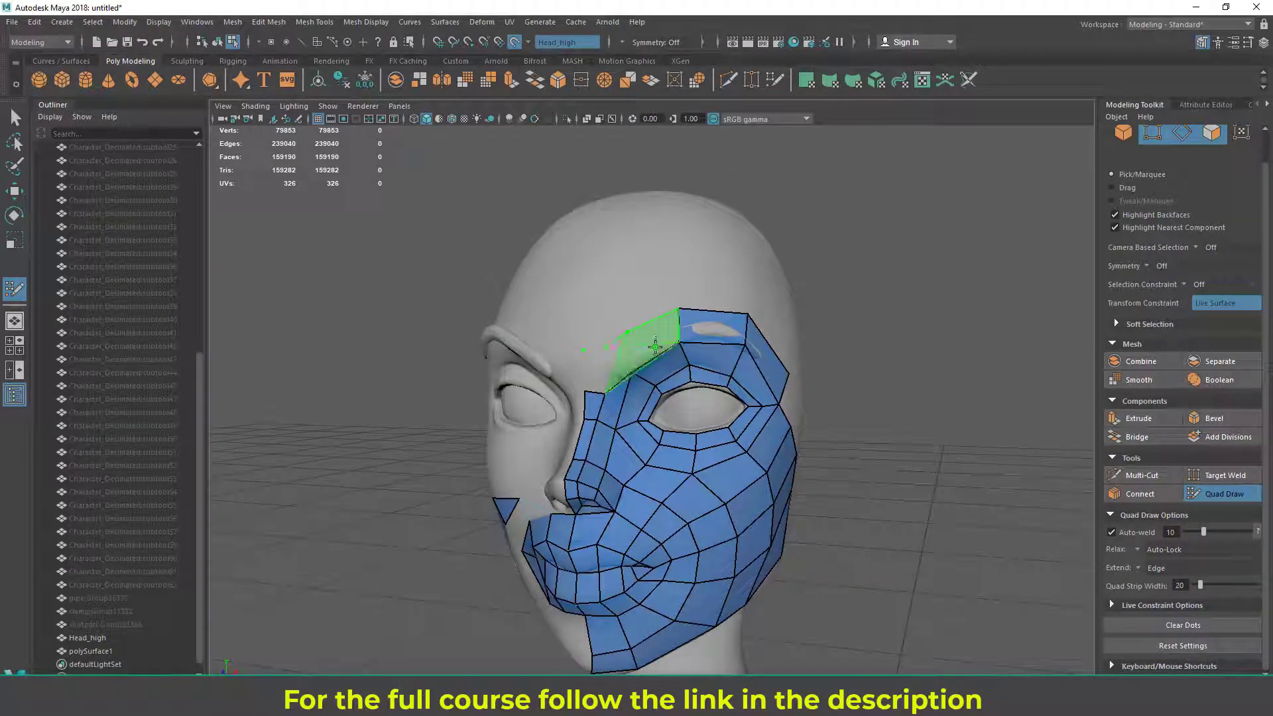
left_click(655, 347, "shift")
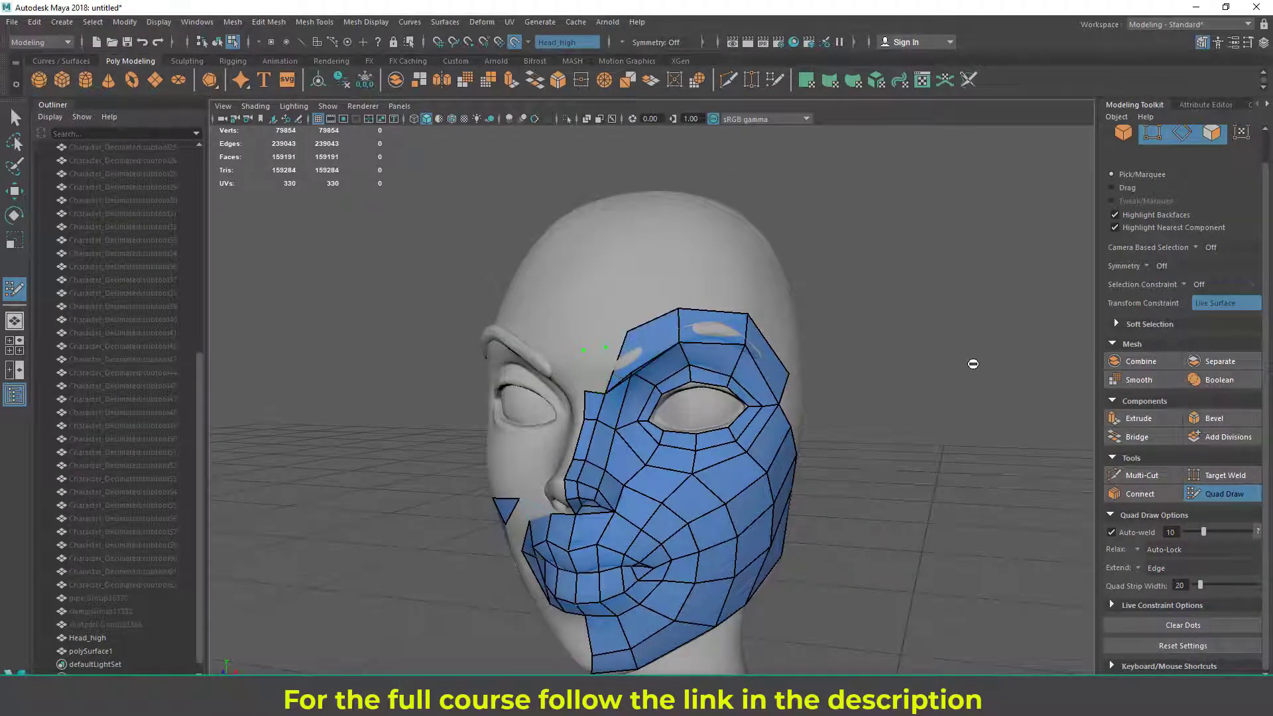
left_click_drag(973, 364, 908, 347, "alt")
left_click(642, 373, "ctrl+shift")
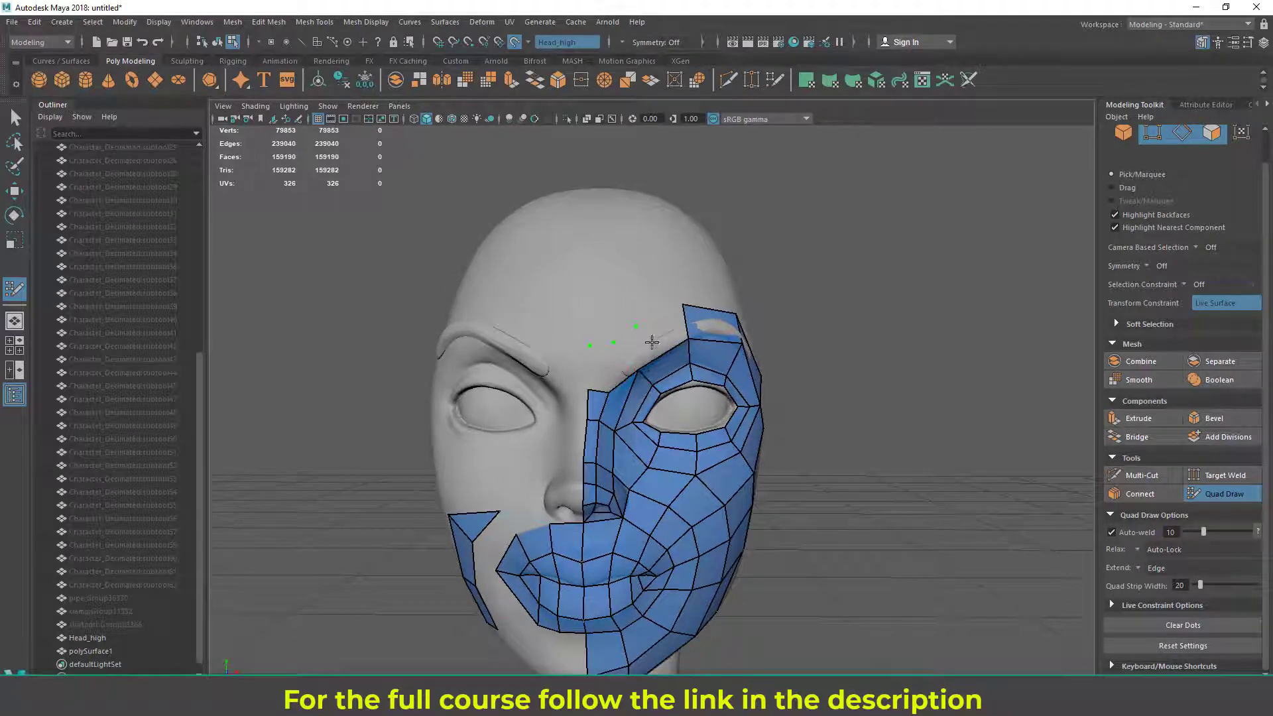
Clear the remaining Quad Draw dots from the forehead
left_click_drag(848, 333, 840, 335, "alt")
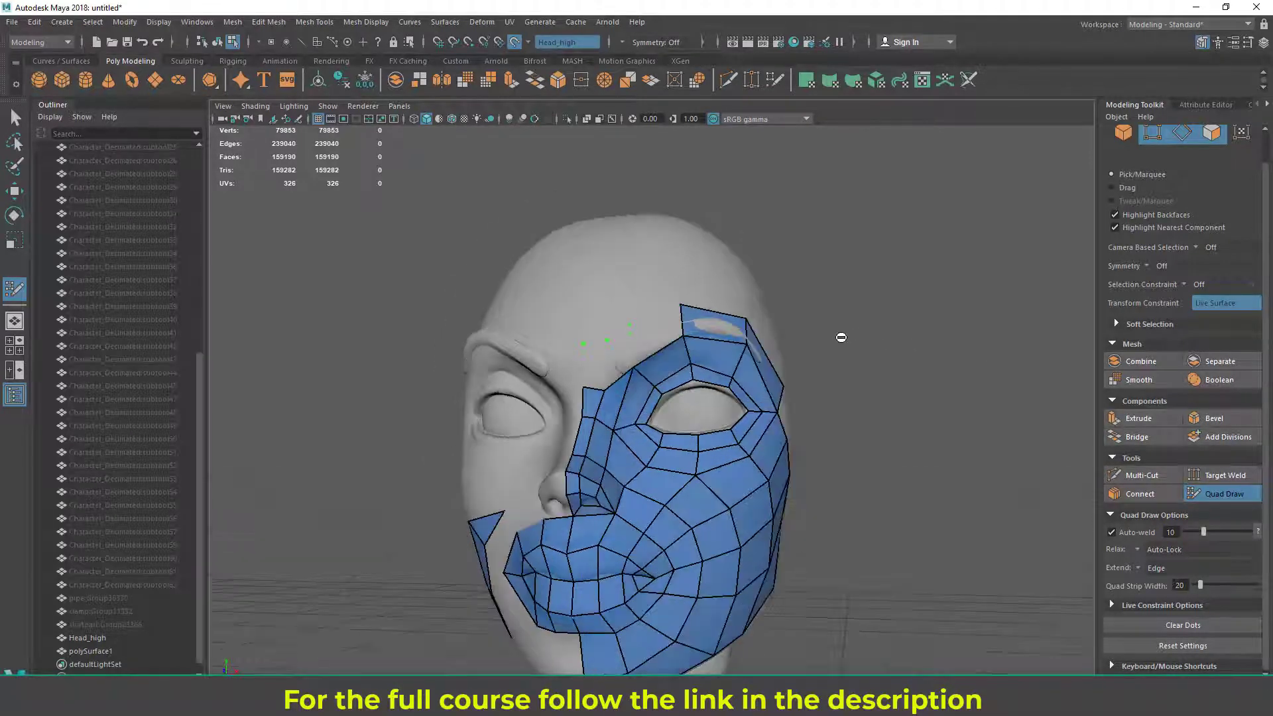
mouse_move(841, 336)
right_mouse_down("alt")
mouse_move(899, 334)
mouse_move(886, 327)
right_mouse_up("alt")
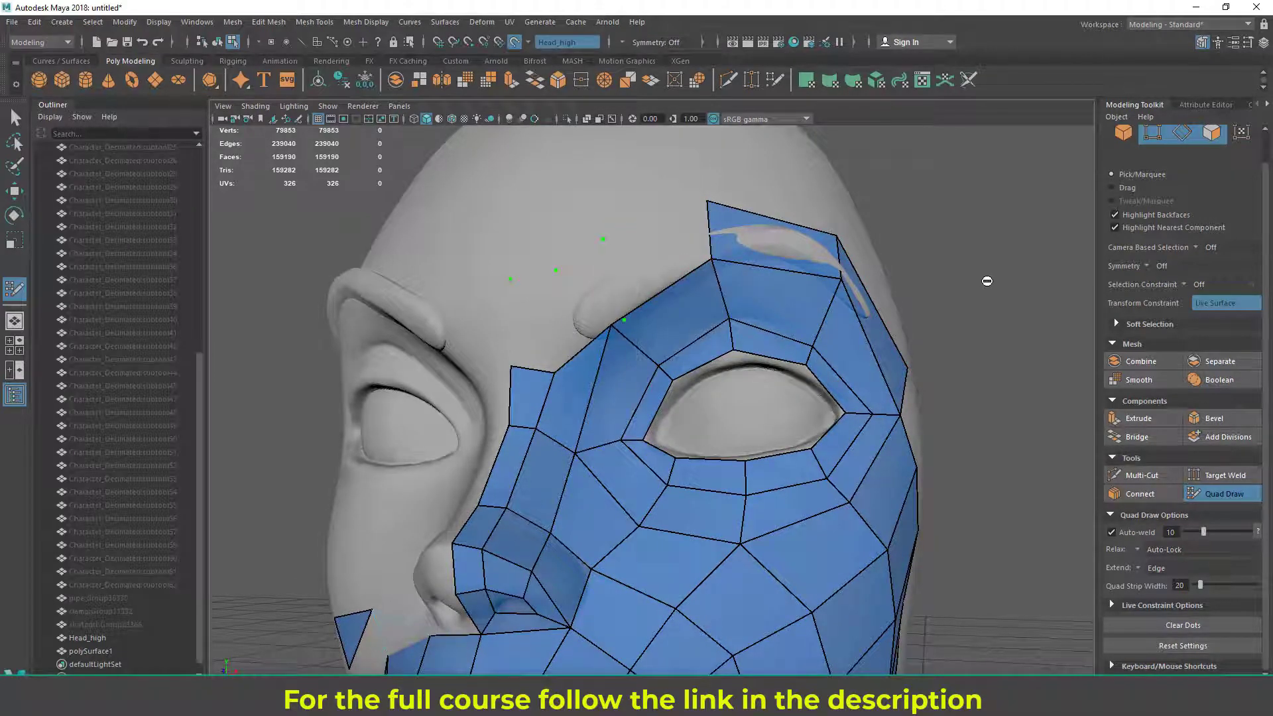
left_click_drag(987, 281, 976, 270, "alt")
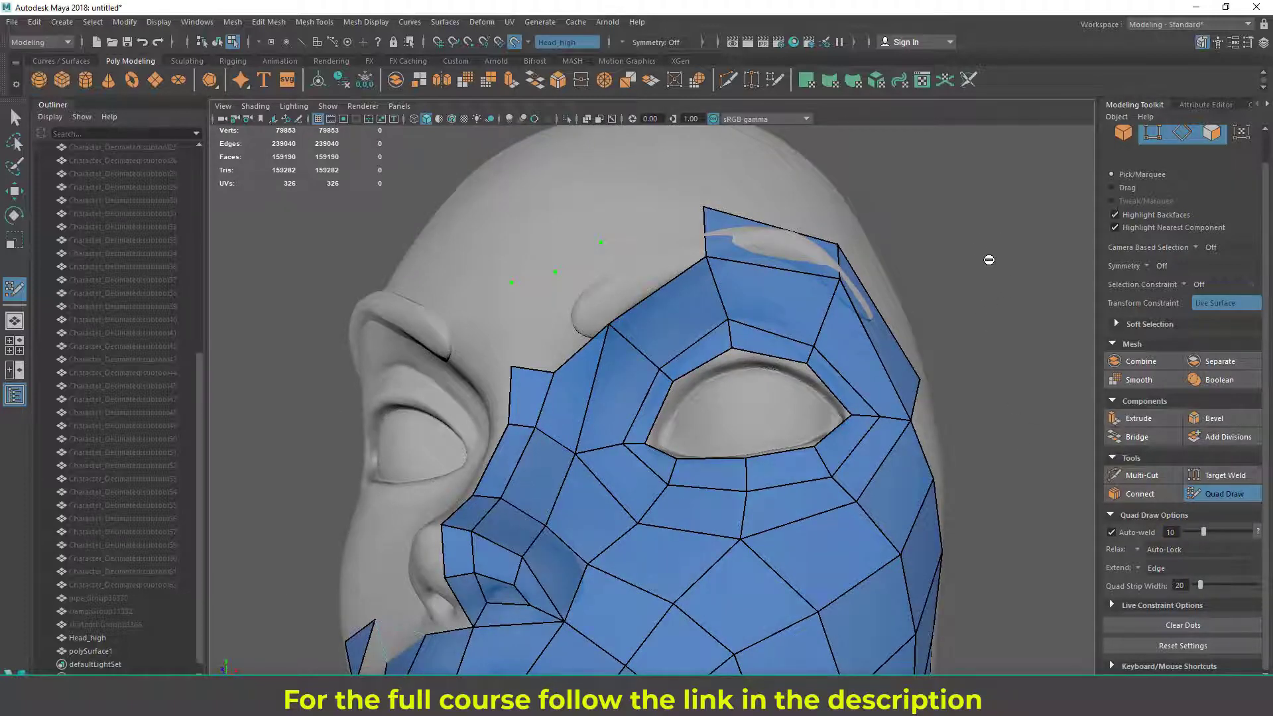
left_click_drag(988, 259, 928, 195, "alt")
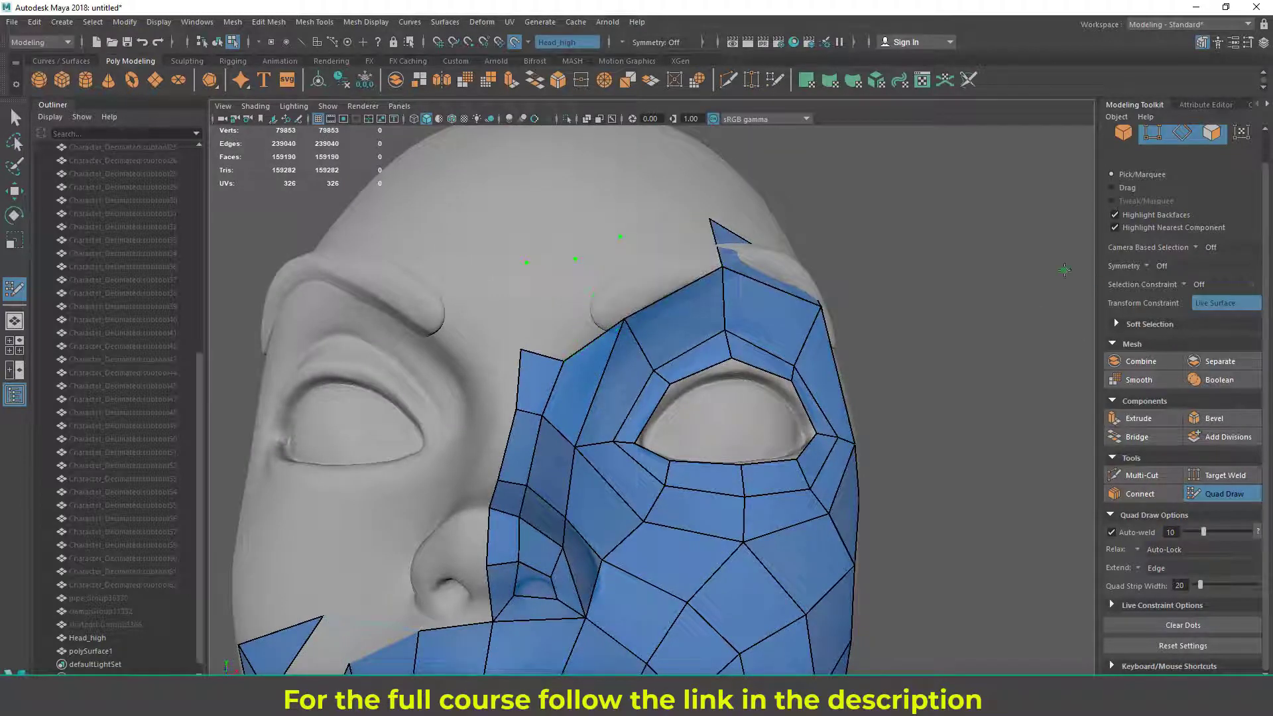
left_click(1190, 627)
mouse_move(875, 252)
left_mouse_down("alt")
mouse_move(852, 264)
mouse_move(717, 240)
left_mouse_up("alt")
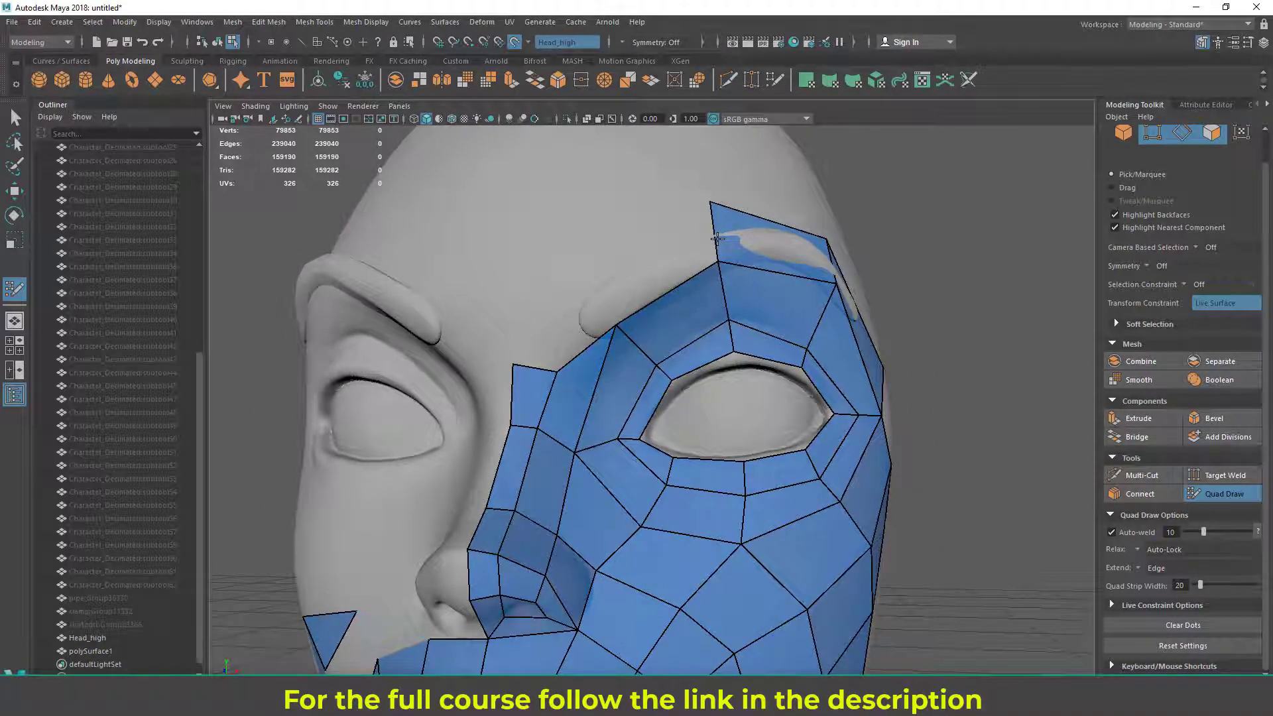
key("Tab")
mouse_move(716, 236)
left_mouse_down()
mouse_move(595, 285)
mouse_move(629, 324)
left_mouse_up()
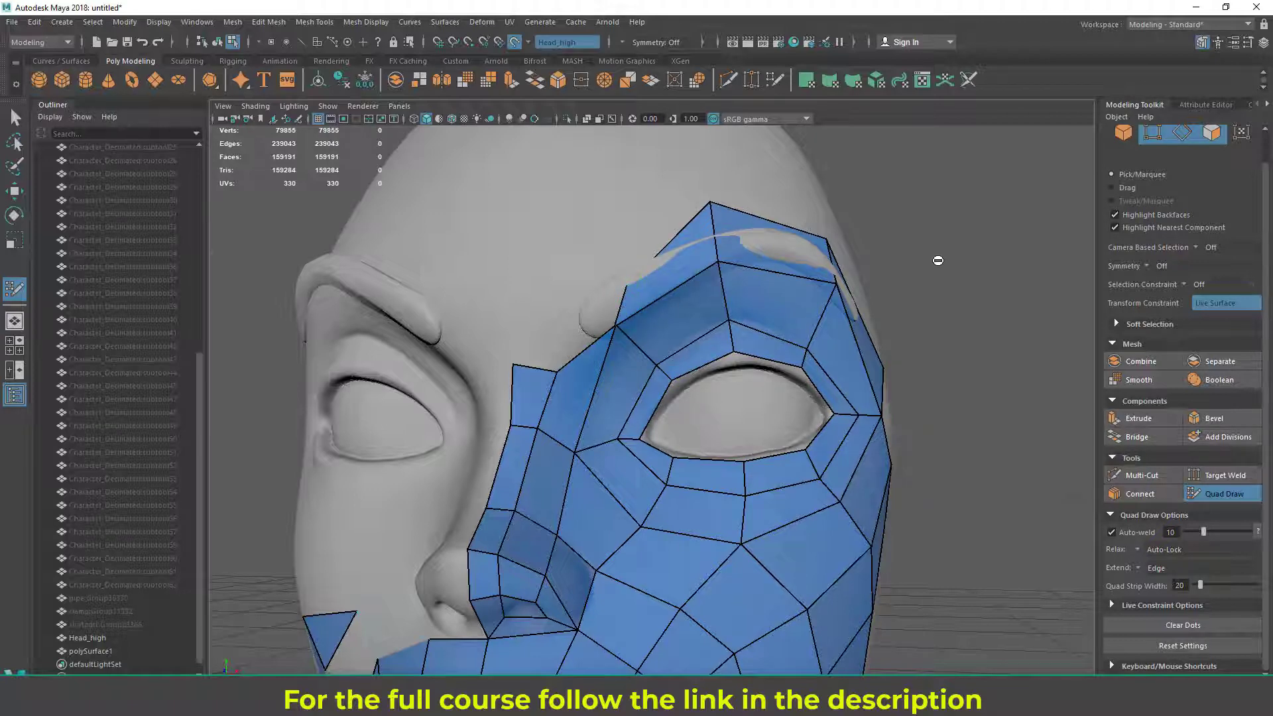
left_click_drag(938, 260, 741, 295, "alt")
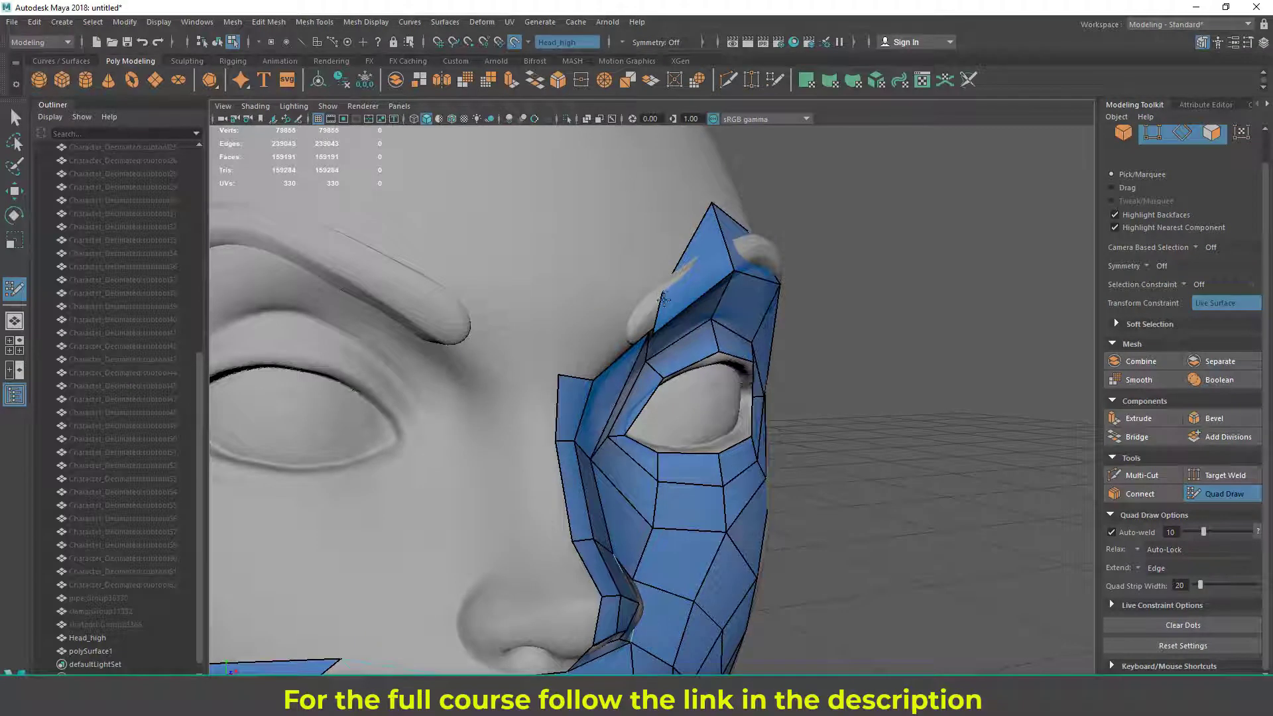
left_click_drag(653, 310, 870, 271, "alt")
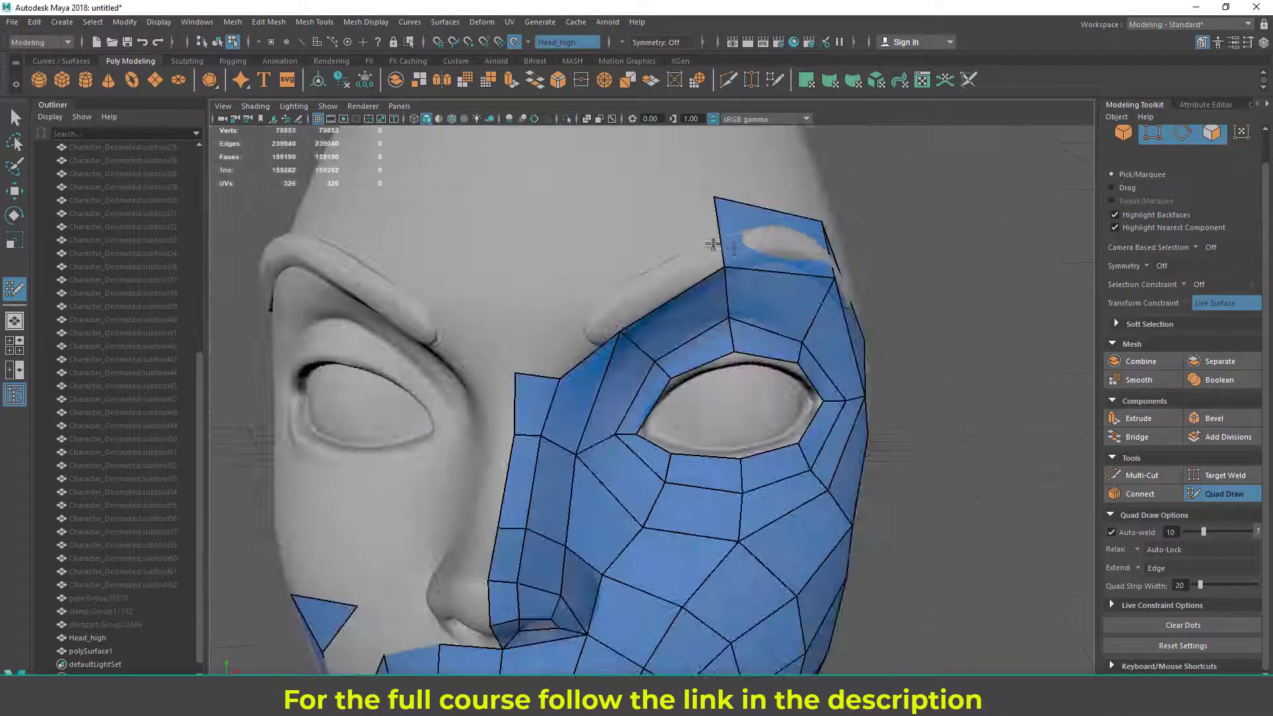
Extend three quads from the brow strip along the inner brow to the nose bridge and weld them to the existing mesh
mouse_move(723, 237)
left_mouse_down()
mouse_move(647, 252)
mouse_move(560, 348)
mouse_move(518, 352)
mouse_move(540, 279)
mouse_move(588, 272)
left_mouse_up()
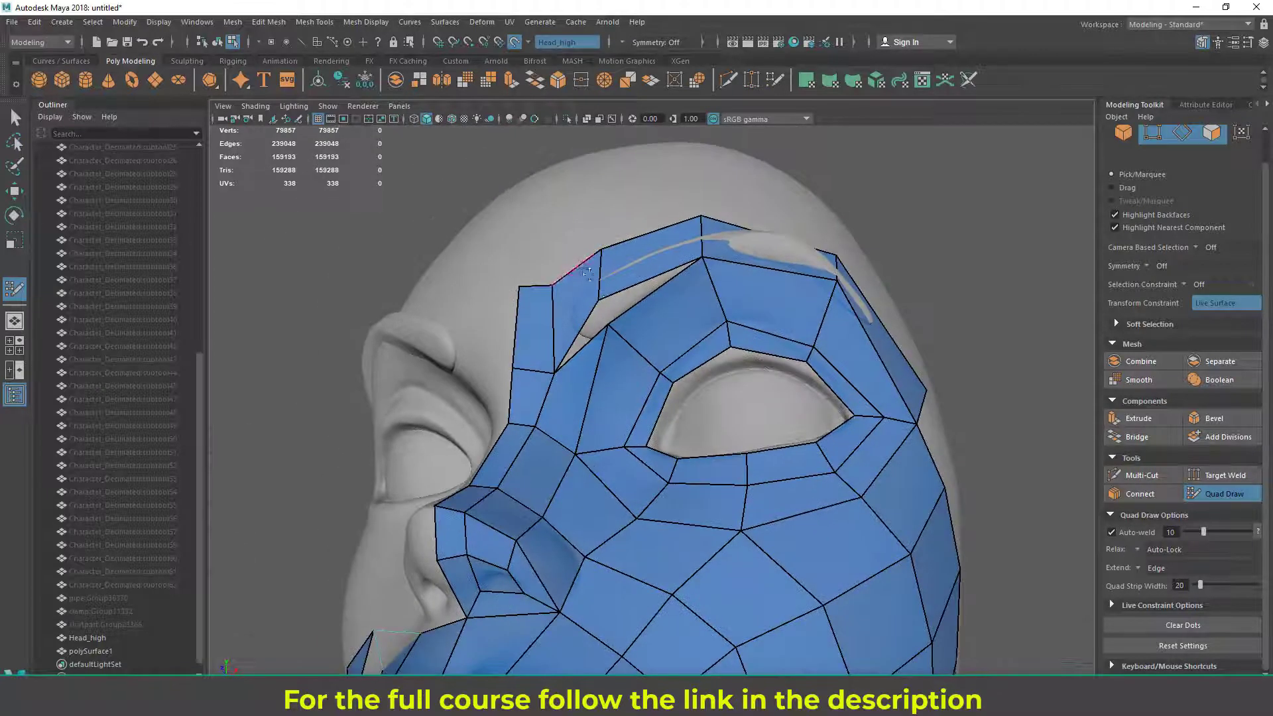
mouse_move(607, 332)
left_mouse_down()
mouse_move(598, 301)
mouse_move(606, 313)
left_mouse_up()
scroll(746, 292, "down", 3)
left_click_drag(746, 293, 756, 340, "alt")
scroll(764, 362, "up", 2)
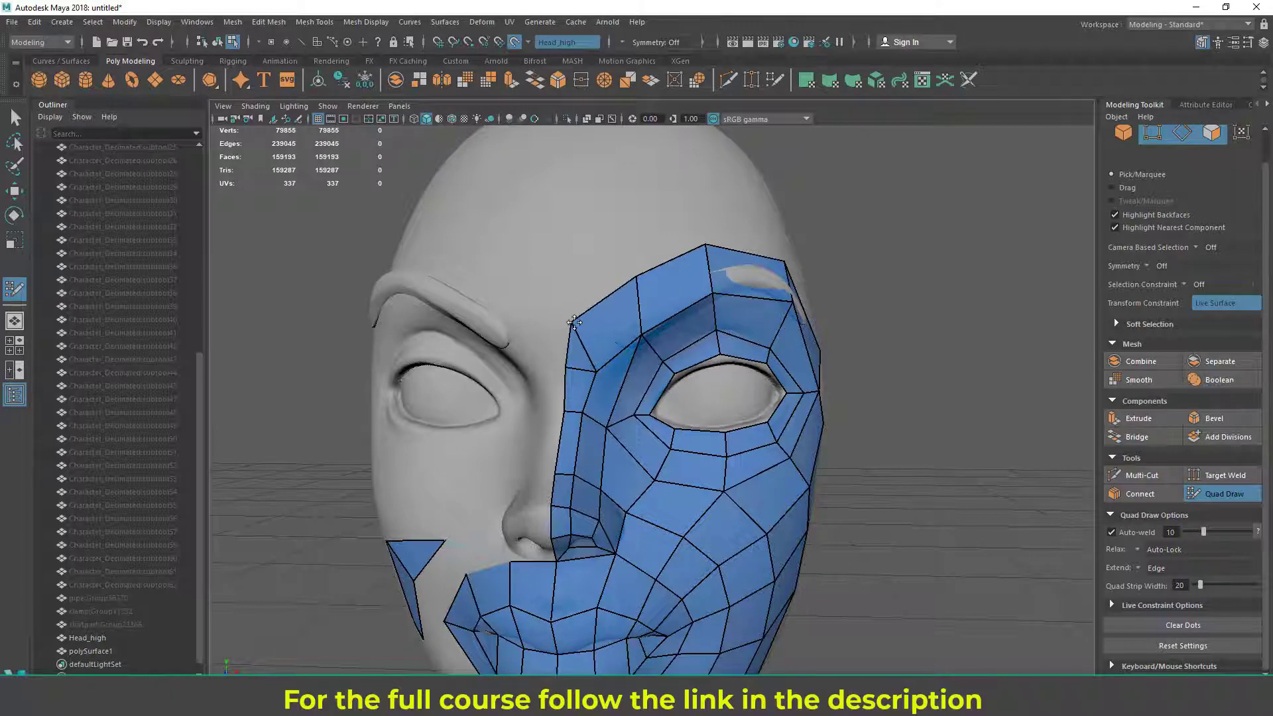
mouse_move(671, 342)
left_mouse_down("alt")
mouse_move(703, 345)
mouse_move(623, 341)
mouse_move(638, 341)
mouse_move(628, 301)
mouse_move(646, 301)
mouse_move(706, 236)
mouse_move(790, 204)
mouse_move(663, 279)
mouse_move(630, 318)
mouse_move(656, 358)
left_mouse_up("alt")
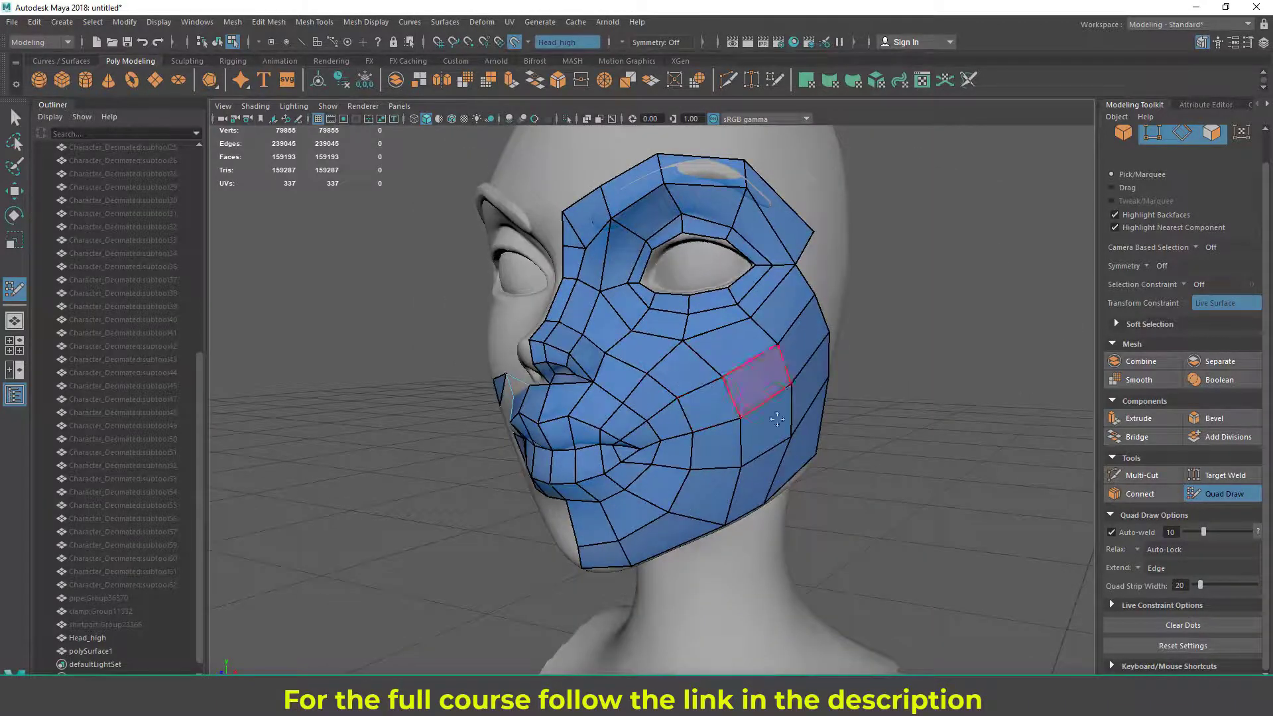
Switch Quad Draw's Extend mode to Loop to preview extending the whole brow border, and return it to Edge
left_click_drag(719, 419, 720, 328, "alt")
left_click_drag(722, 225, 813, 274, "alt")
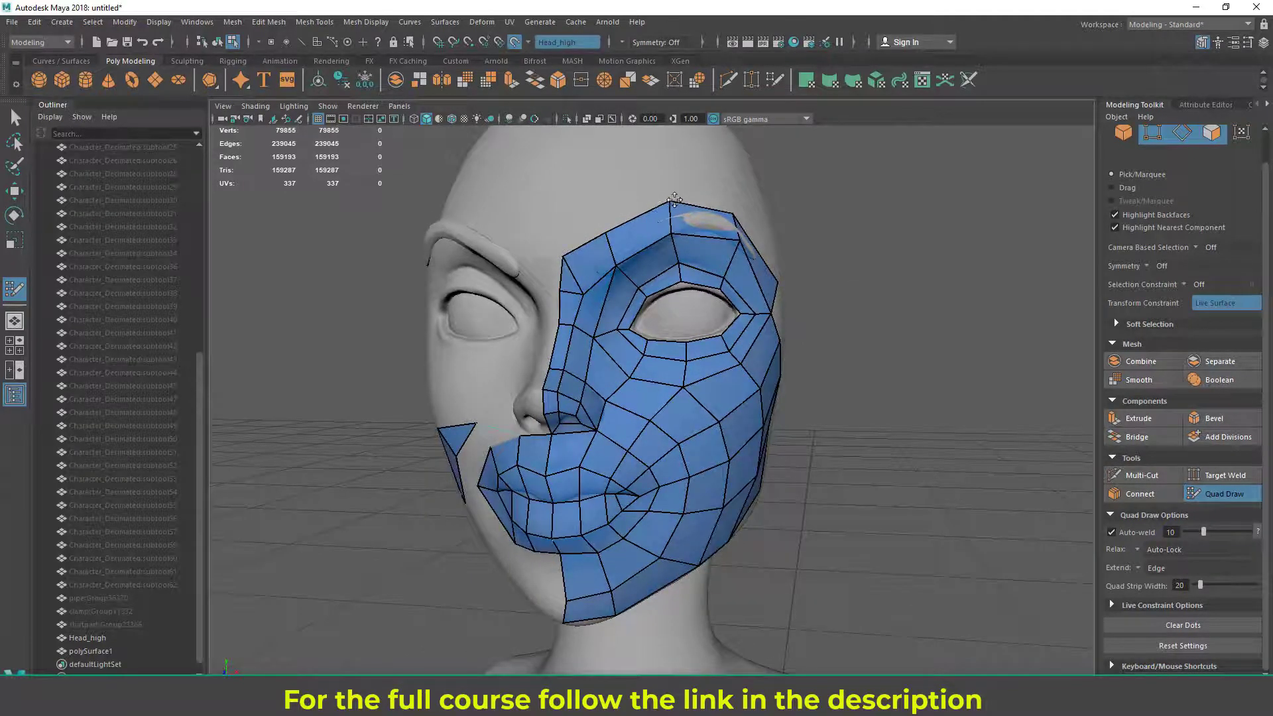
left_click_drag(674, 199, 807, 349, "alt")
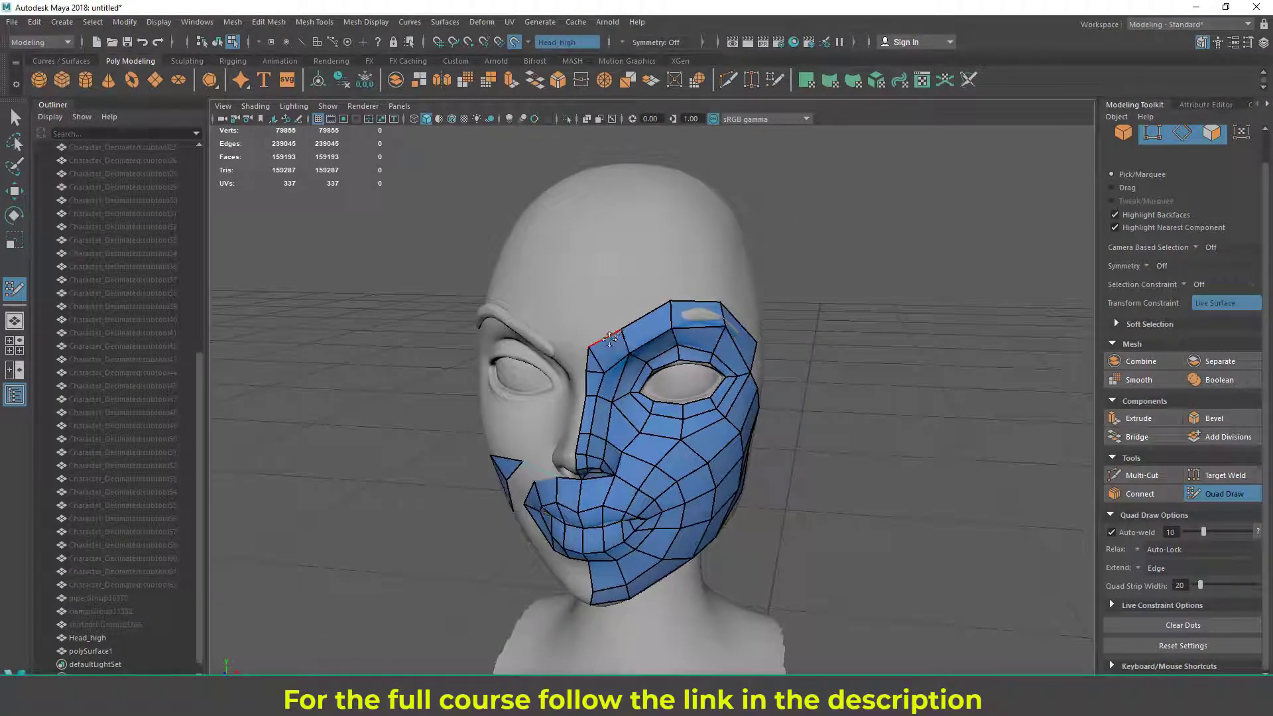
left_click_drag(754, 305, 648, 324, "alt")
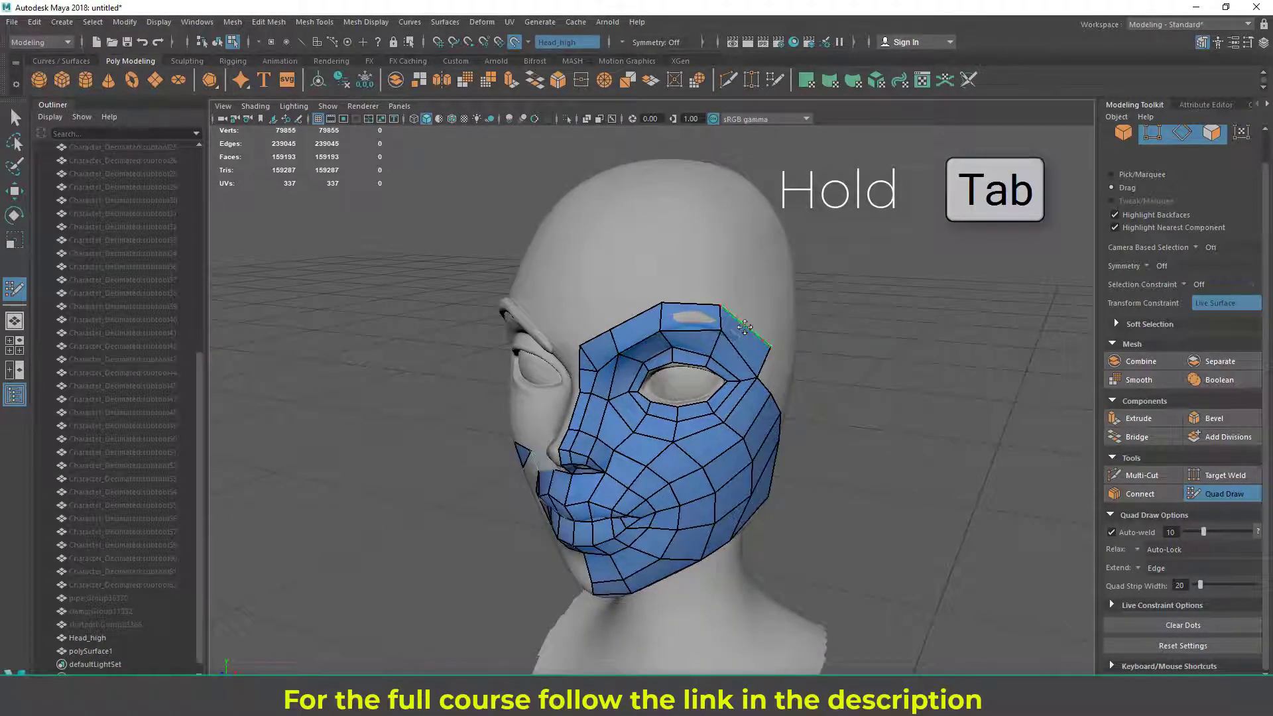
mouse_move(745, 326)
right_mouse_down("shift")
mouse_move(683, 359)
mouse_move(697, 402)
right_mouse_up("shift")
key("Tab")
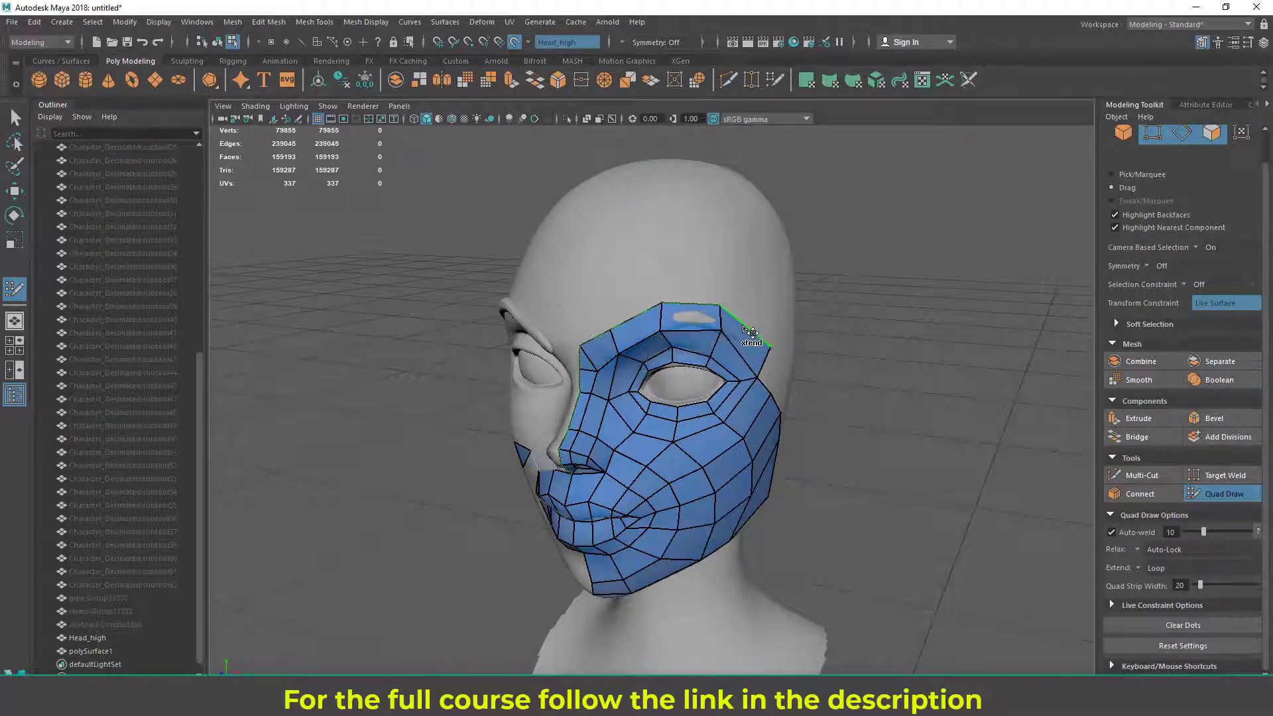
left_click(750, 332)
left_click_drag(712, 363, 628, 338, "alt")
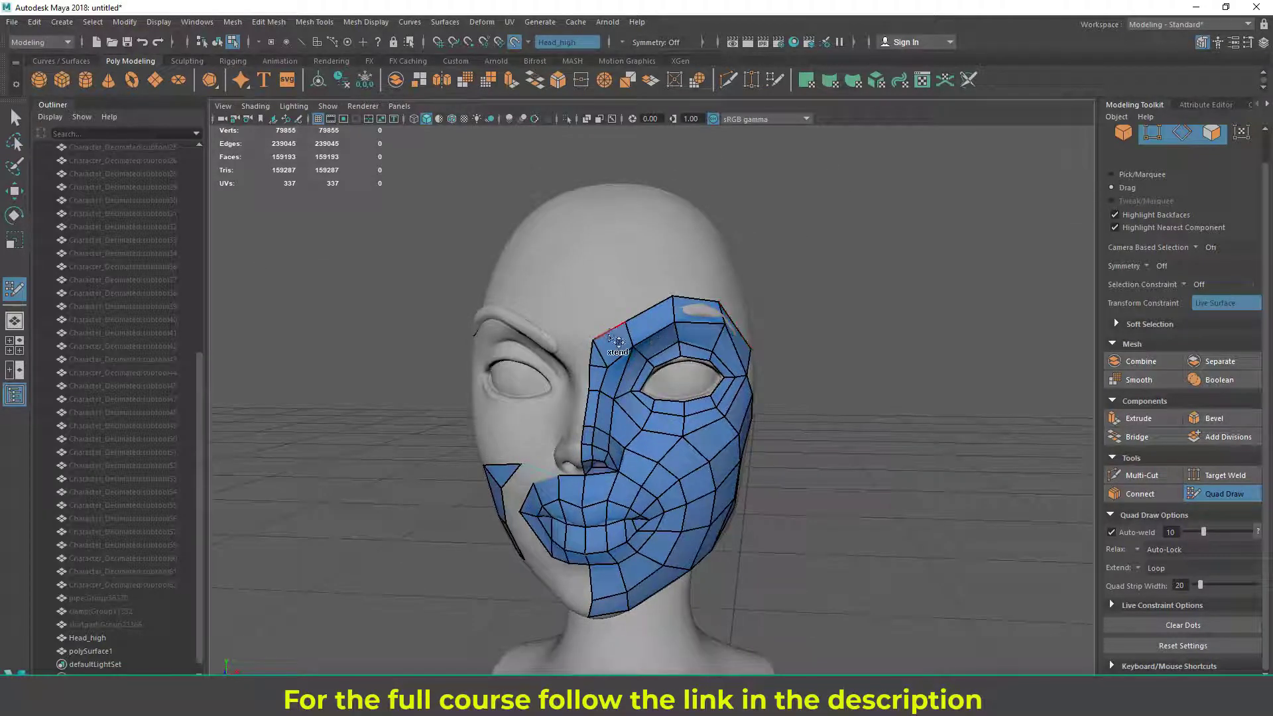
right_click_drag(616, 341, 523, 372)
Extend two quads up the forehead centre and a row of quads above the brow, welding their shared vertices
left_click_drag(690, 331, 713, 309, "alt")
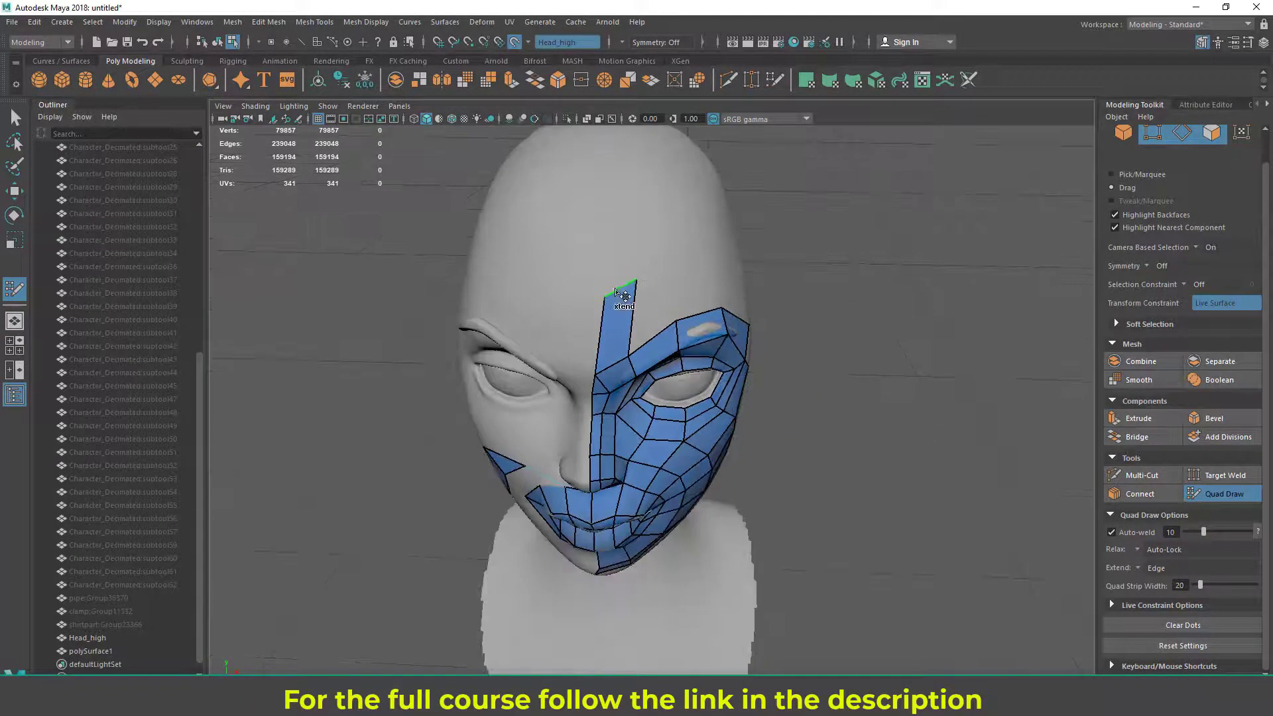
left_click_drag(615, 290, 634, 201)
right_click_drag(808, 276, 753, 250, "alt")
left_click_drag(753, 250, 647, 249, "alt")
scroll(645, 332, "up", 3)
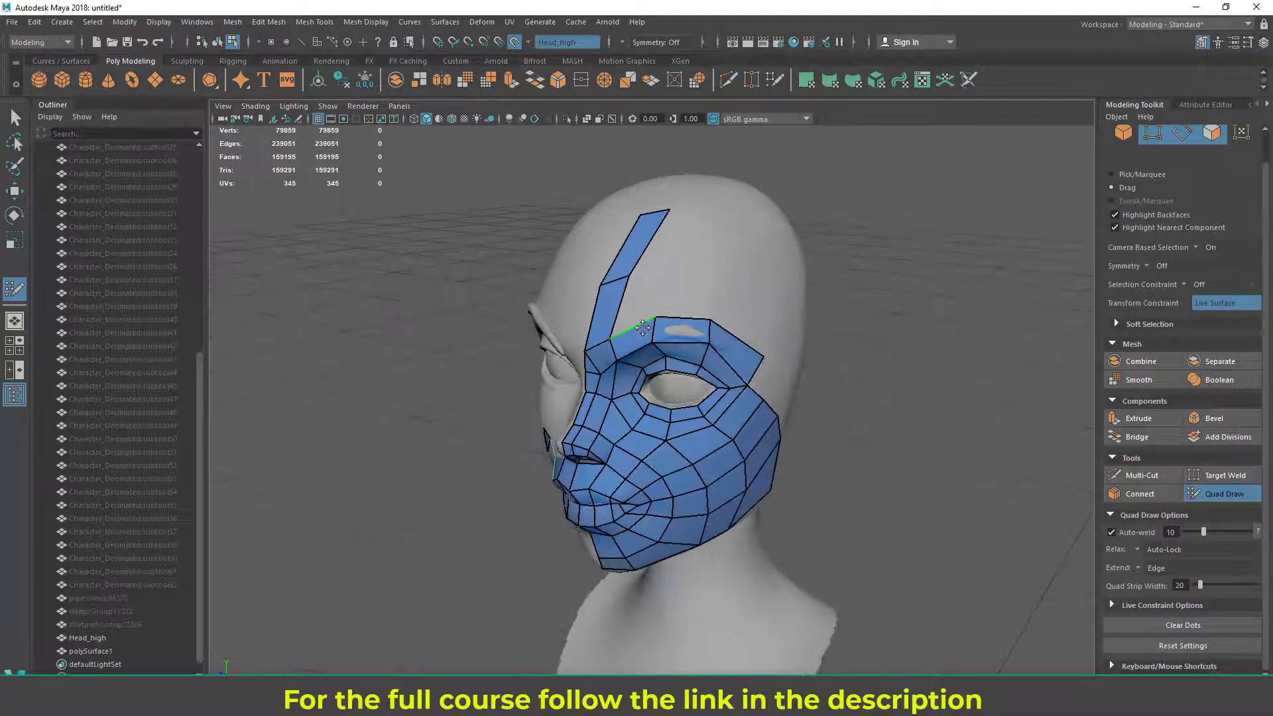
left_click_drag(643, 327, 666, 266)
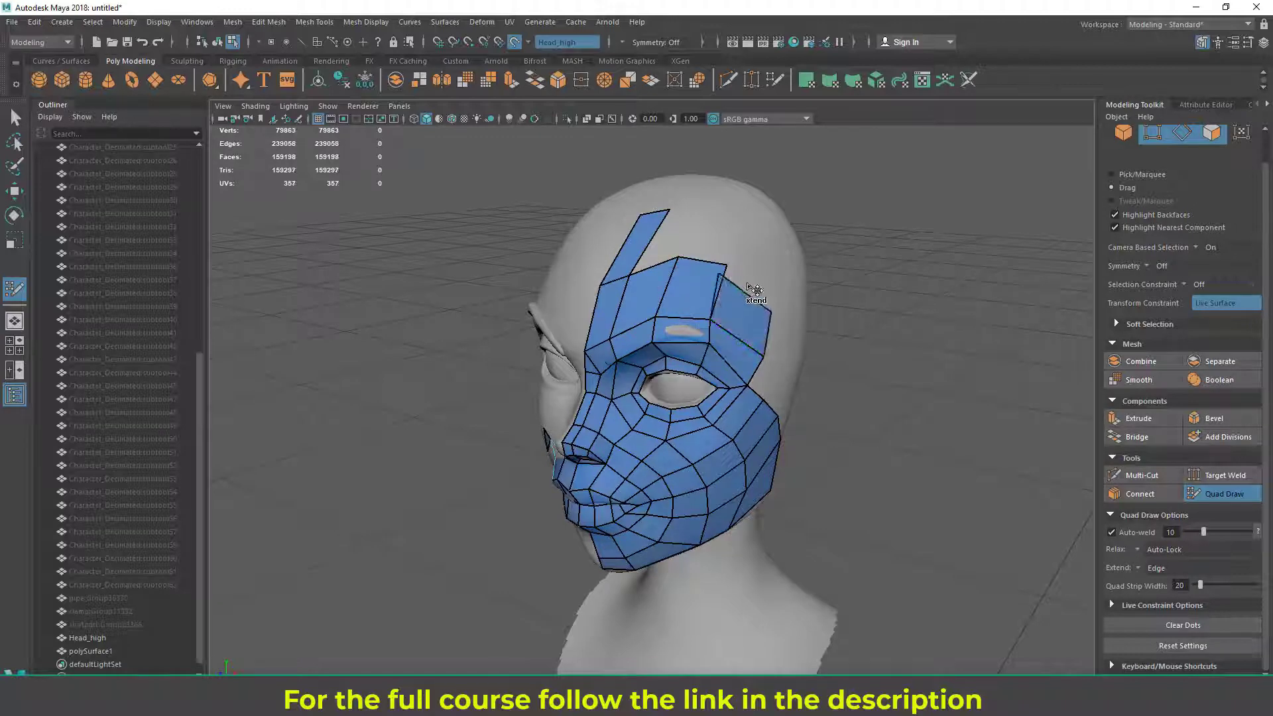
mouse_move(748, 286)
left_mouse_down()
mouse_move(773, 284)
mouse_move(831, 334)
mouse_move(747, 358)
left_mouse_up()
scroll(773, 284, "down", 3)
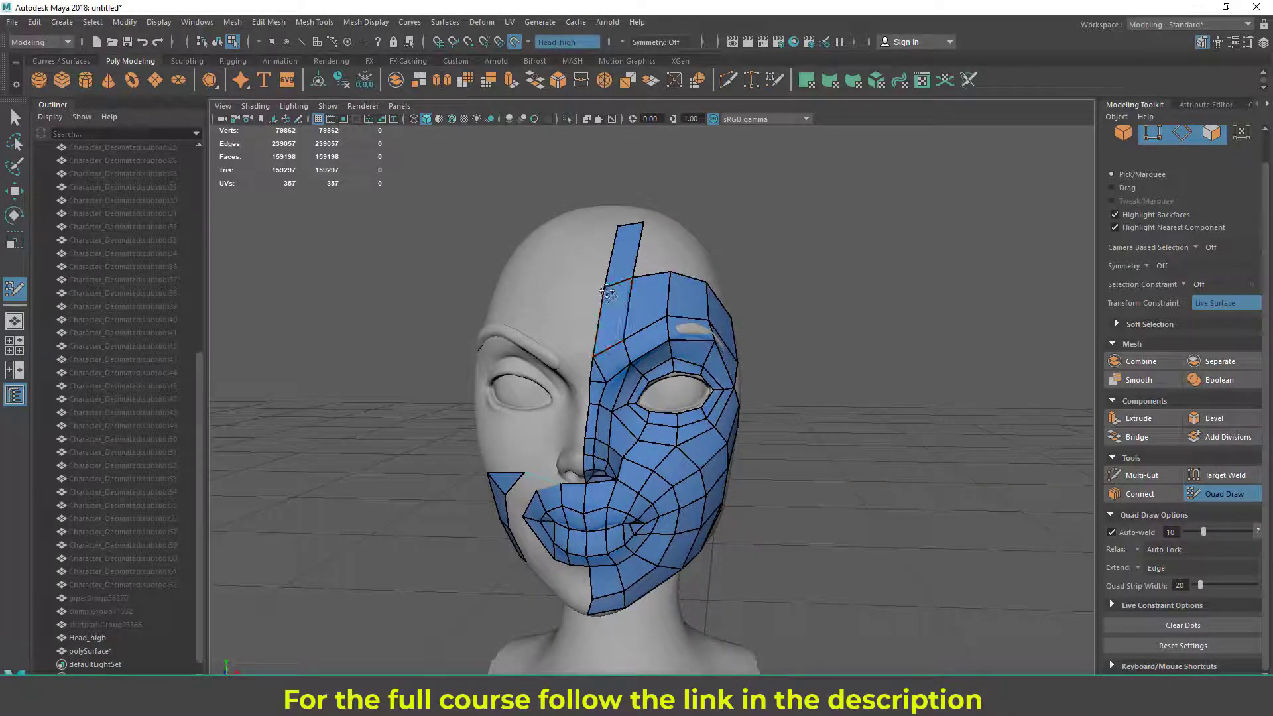
Move and relax the forehead and temple vertices to even out the new row of quads
left_click_drag(605, 283, 780, 314, "alt")
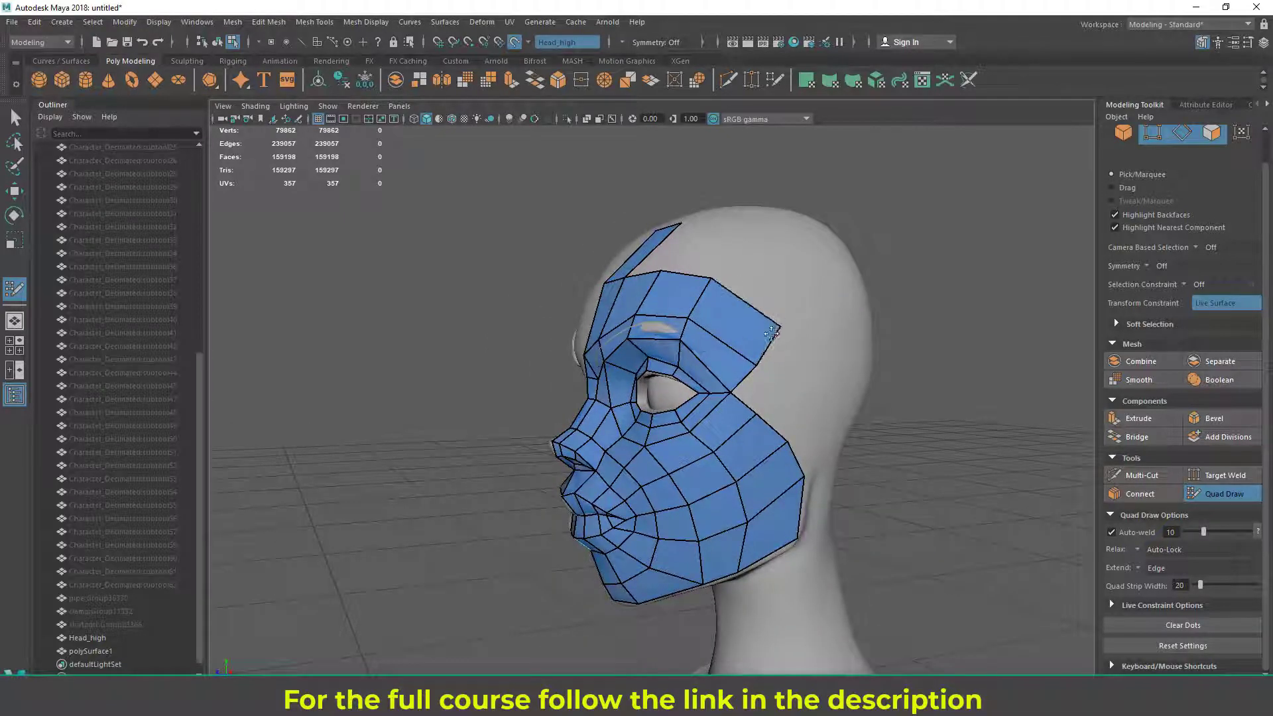
left_click_drag(749, 371, 768, 344, "alt")
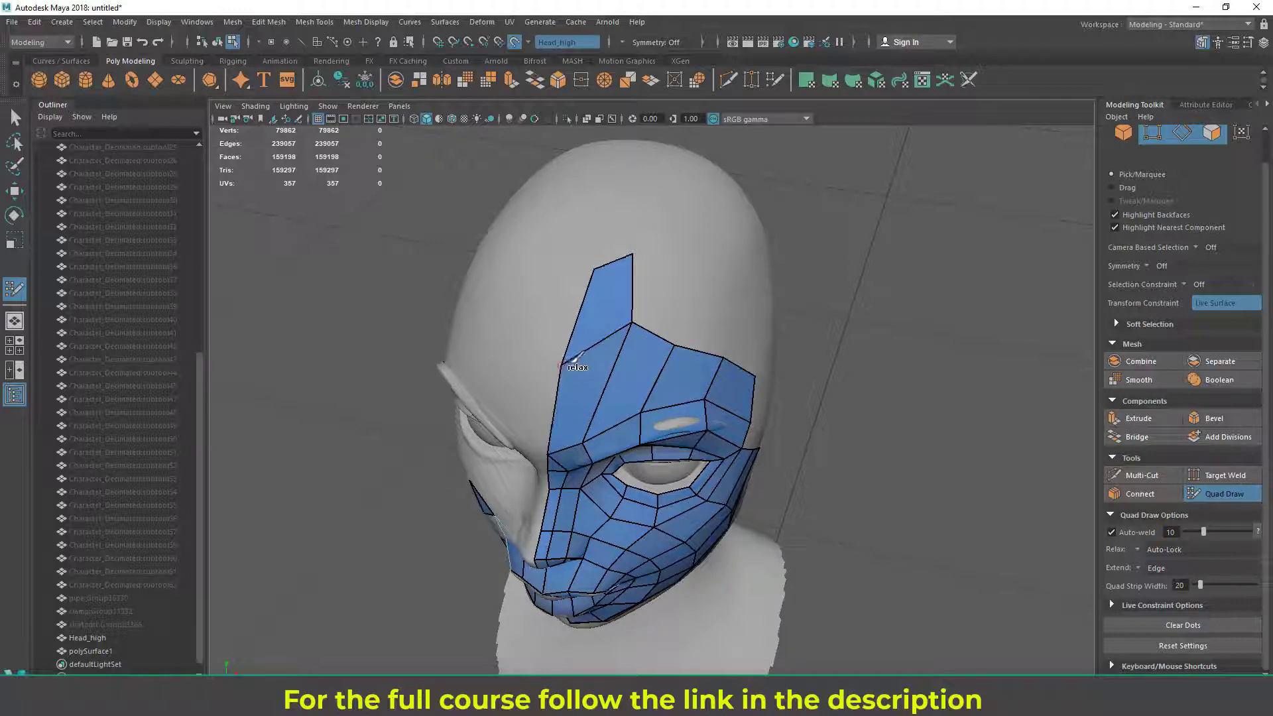
left_click_drag(609, 337, 638, 247, "alt")
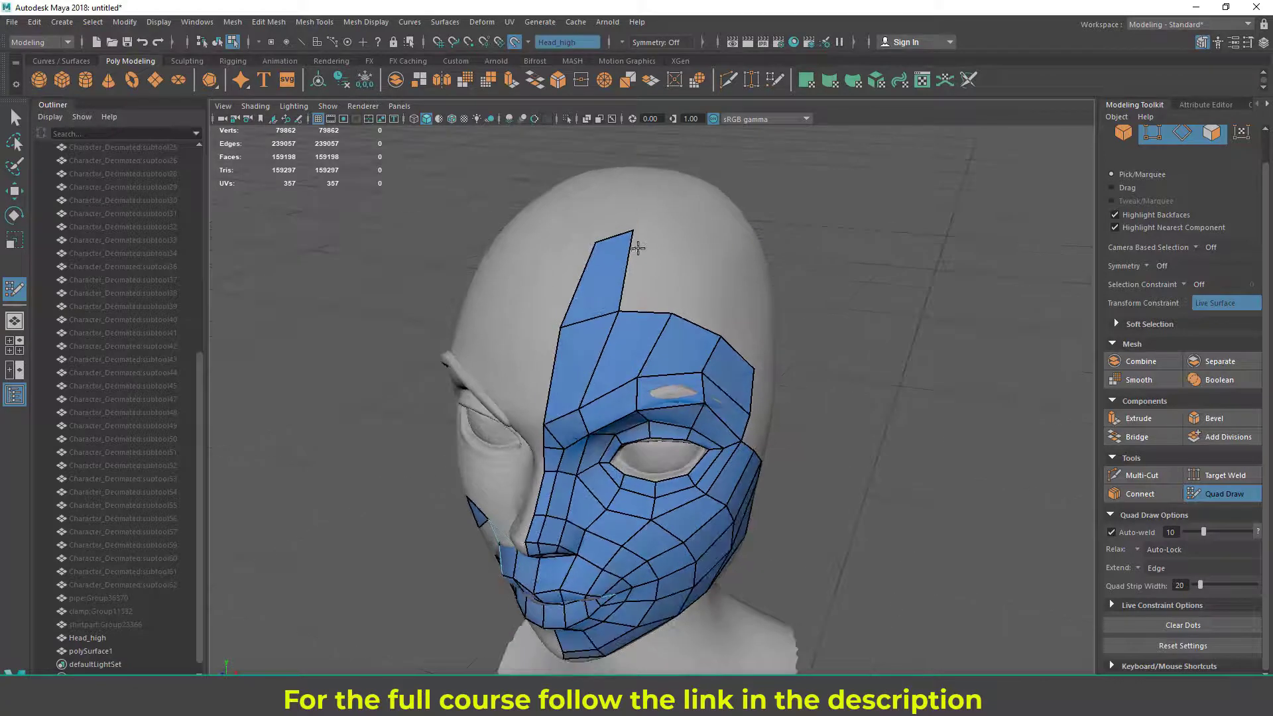
left_click_drag(701, 274, 793, 269, "alt")
mouse_move(657, 397)
left_mouse_down("alt")
mouse_move(729, 381)
mouse_move(645, 389)
mouse_move(666, 403)
left_mouse_up("alt")
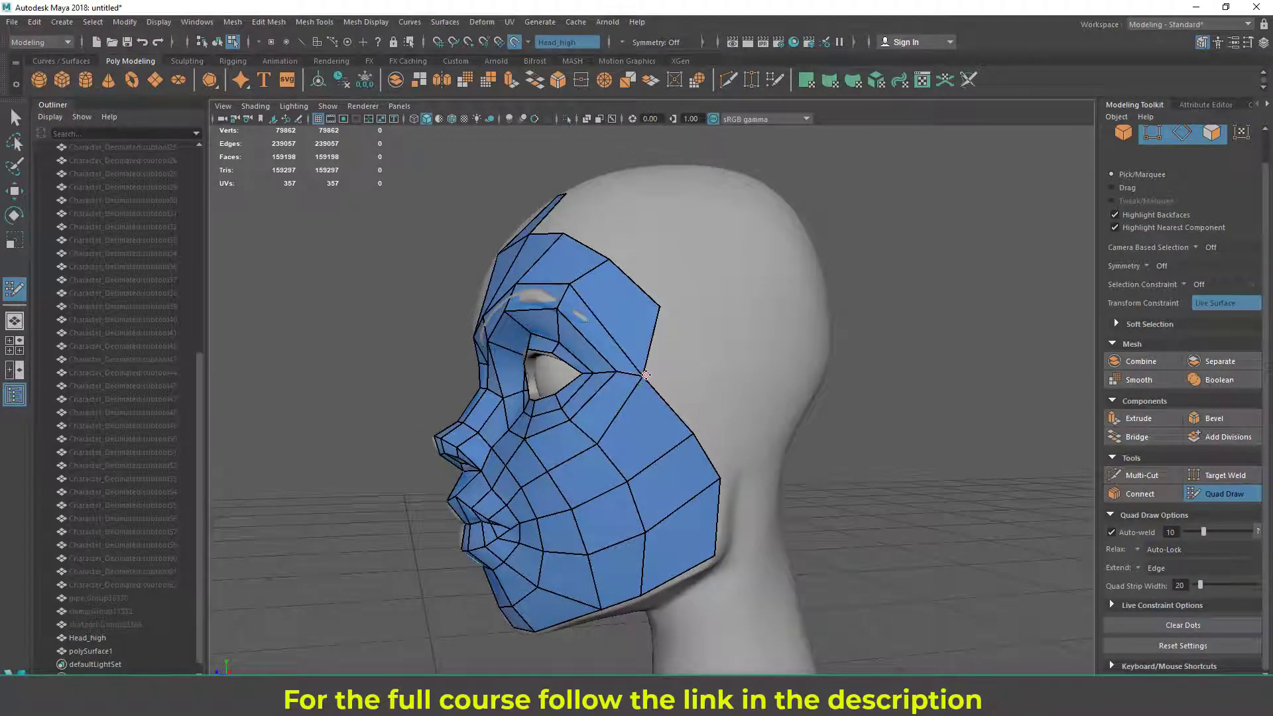
left_click_drag(646, 374, 642, 377)
Extend quads from the forehead and temple back over the side of the head in three rows, welding them to the centre strip
mouse_move(645, 375)
left_mouse_down("alt")
mouse_move(782, 401)
mouse_move(713, 404)
mouse_move(719, 372)
mouse_move(736, 389)
mouse_move(651, 363)
mouse_move(726, 344)
mouse_move(664, 322)
mouse_move(737, 329)
mouse_move(824, 364)
mouse_move(633, 352)
mouse_move(772, 277)
left_mouse_up("alt")
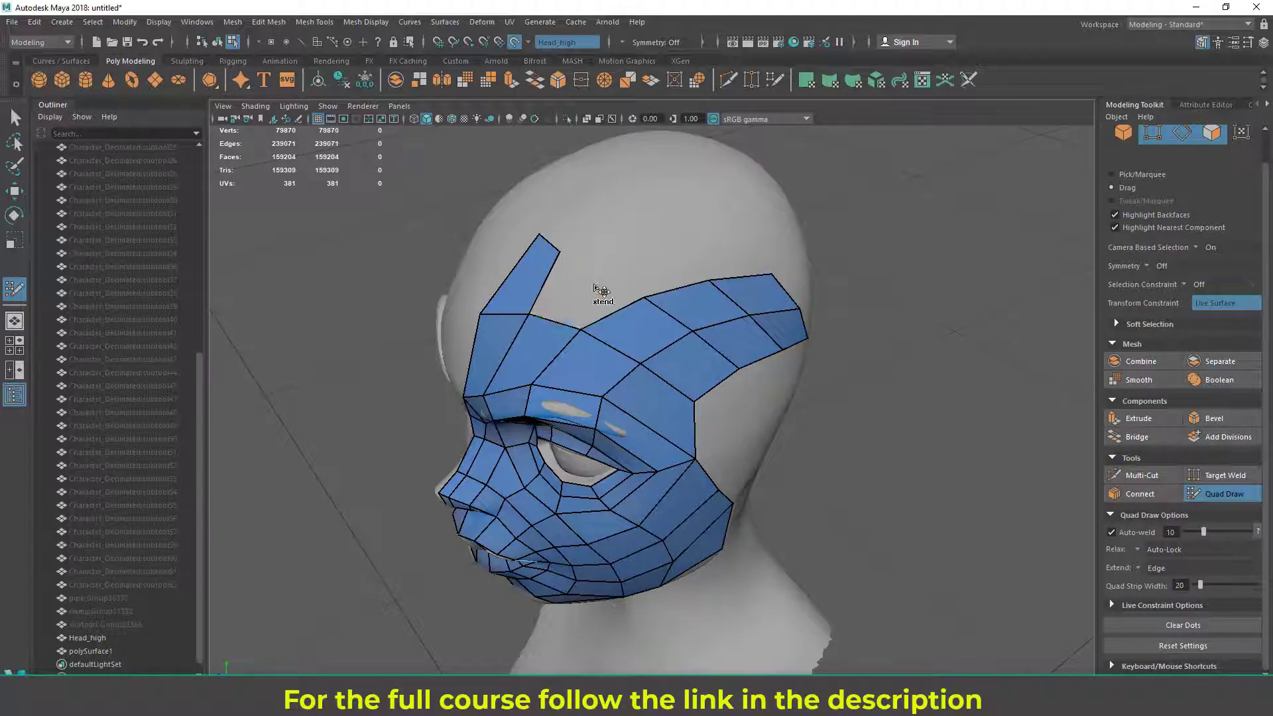
left_click_drag(601, 292, 766, 269, "shift")
left_click_drag(588, 281, 559, 252)
left_click_drag(663, 256, 634, 234)
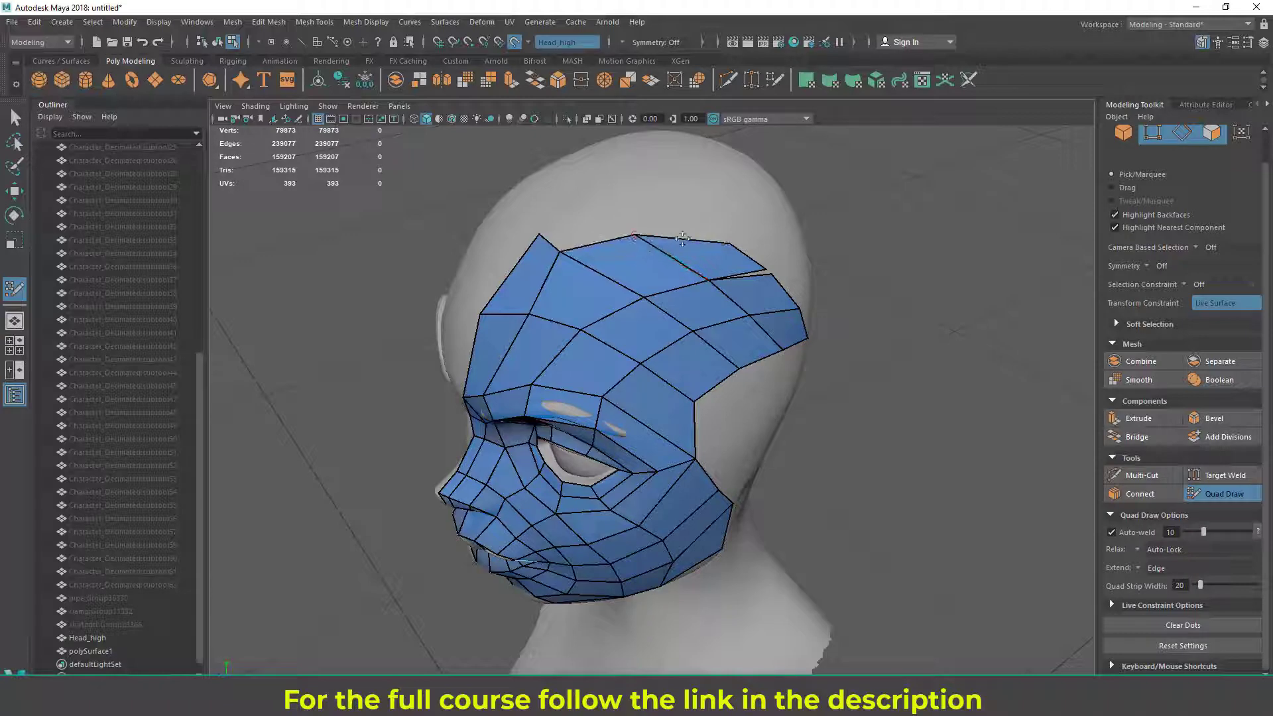
left_click_drag(727, 243, 702, 217)
mouse_move(782, 291)
left_mouse_down("alt")
mouse_move(739, 272)
mouse_move(745, 311)
mouse_move(662, 327)
mouse_move(729, 297)
mouse_move(834, 318)
left_mouse_up("alt")
left_click_drag(815, 318, 774, 305)
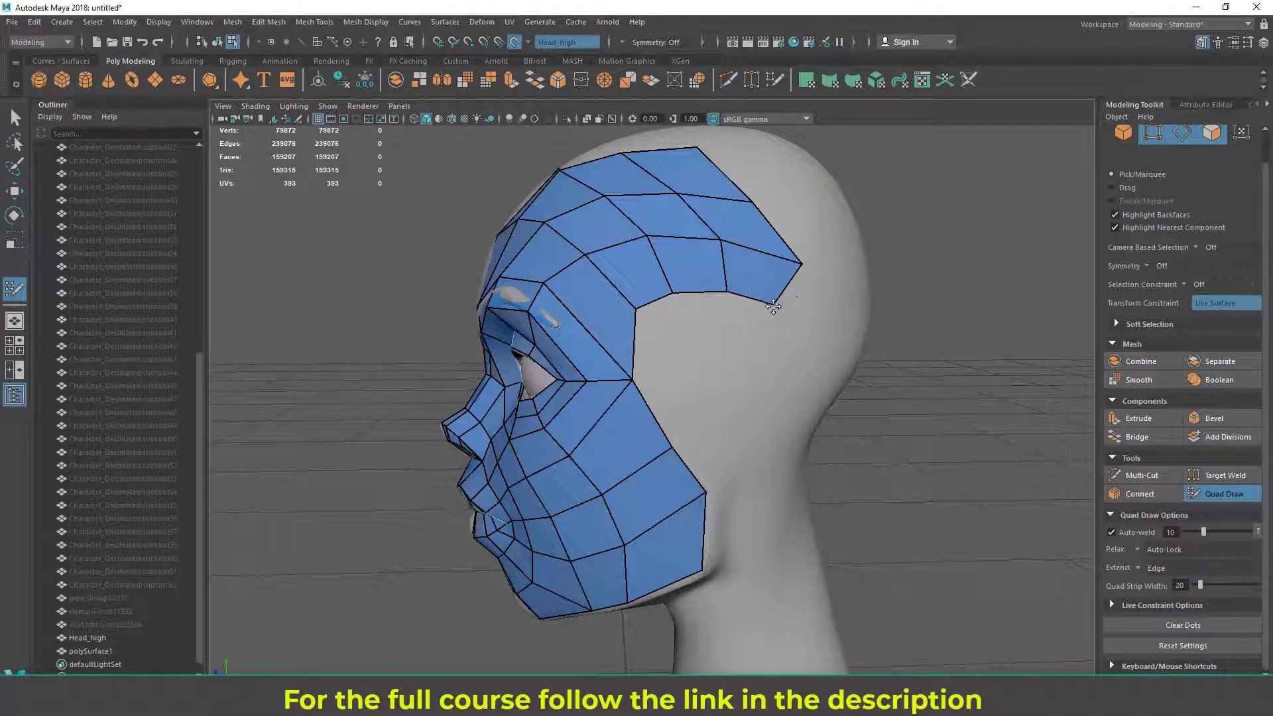
Extend the forehead's centre strip by two quads back over the top of the head beside the neighbouring rows
middle_click_drag(798, 293, 799, 328, "alt")
mouse_move(801, 300)
left_mouse_down()
mouse_move(567, 322)
mouse_move(622, 273)
mouse_move(707, 246)
mouse_move(654, 279)
mouse_move(710, 279)
mouse_move(661, 353)
left_mouse_up()
scroll(710, 279, "down", 3)
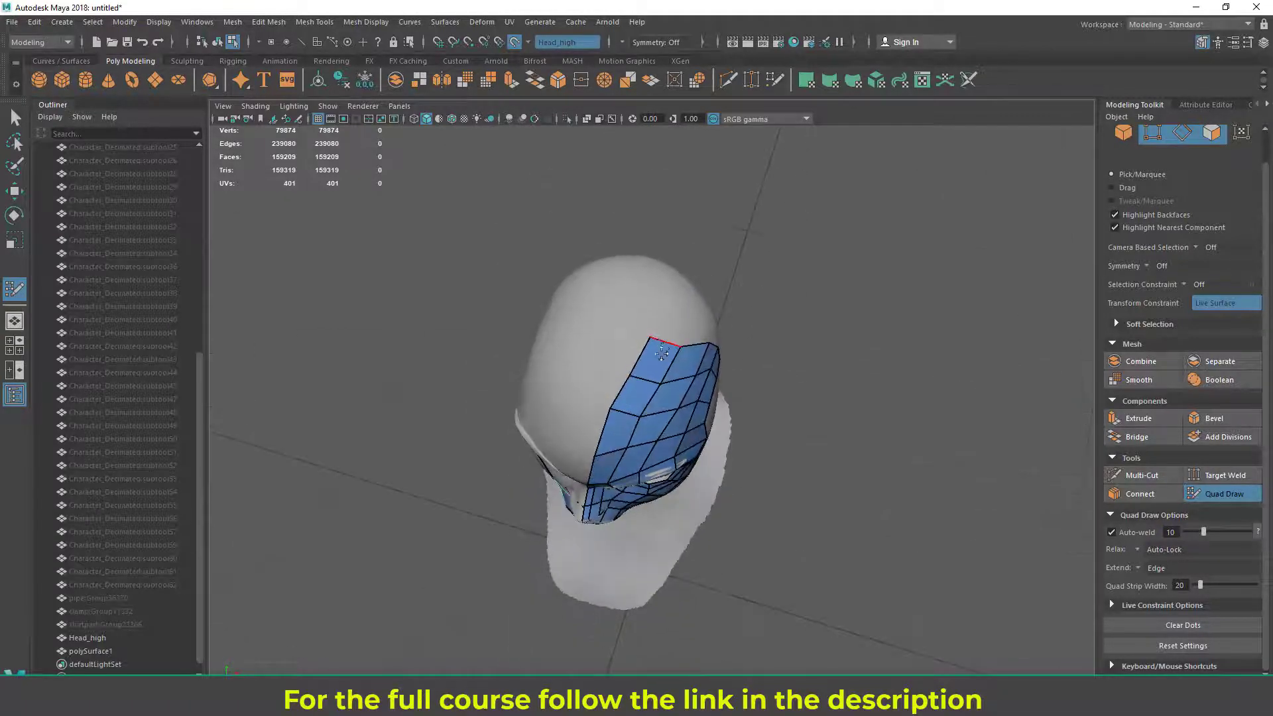
left_click_drag(724, 383, 647, 329, "alt")
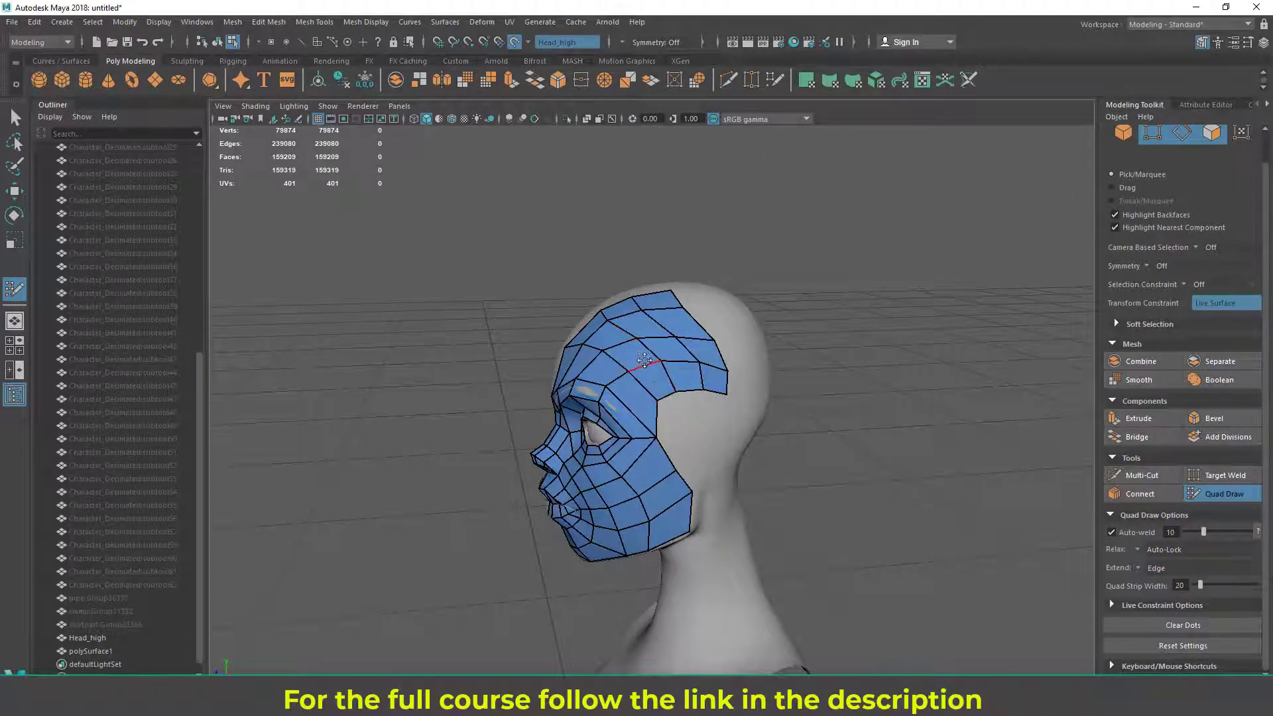
Relax and move the vertices of the forehead, temple and skull-top quads to even out their rows
mouse_move(669, 361)
left_mouse_down("shift")
mouse_move(640, 352)
mouse_move(636, 328)
mouse_move(677, 338)
mouse_move(690, 385)
mouse_move(703, 378)
mouse_move(623, 388)
mouse_move(617, 344)
mouse_move(690, 294)
left_mouse_up("shift")
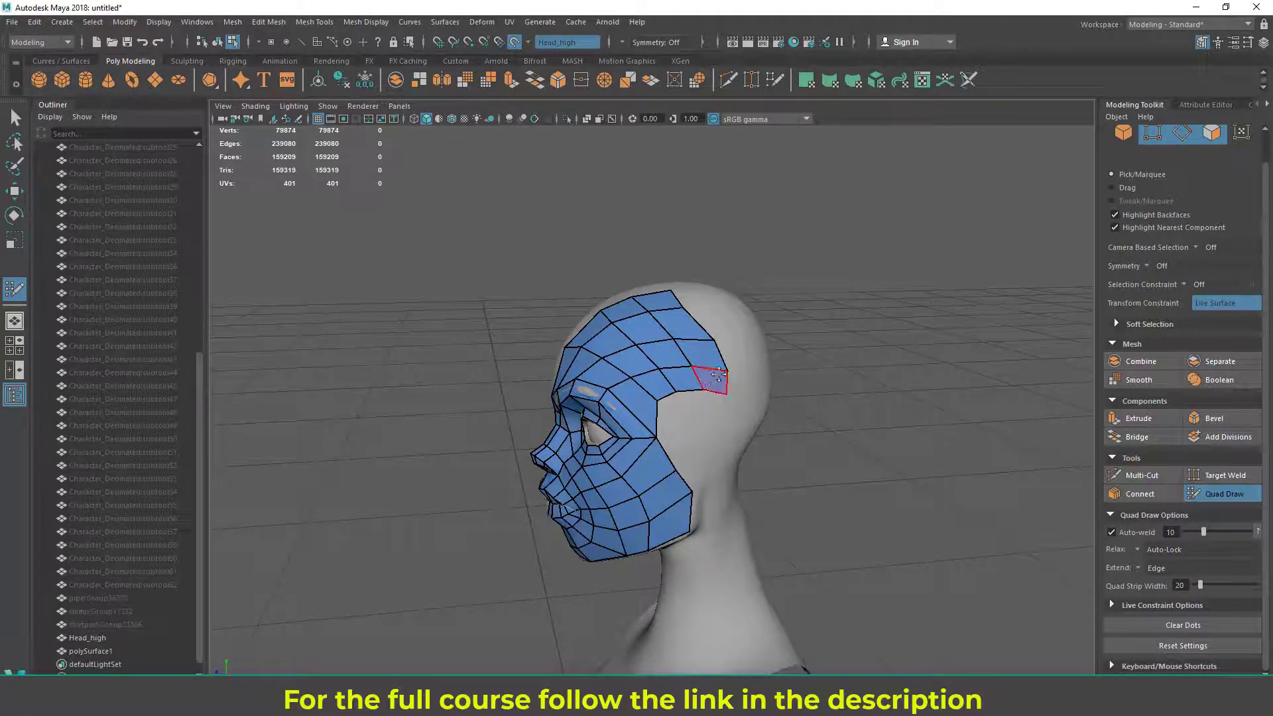
mouse_move(710, 369)
left_mouse_down("alt")
mouse_move(789, 370)
mouse_move(611, 361)
mouse_move(627, 323)
left_mouse_up("alt")
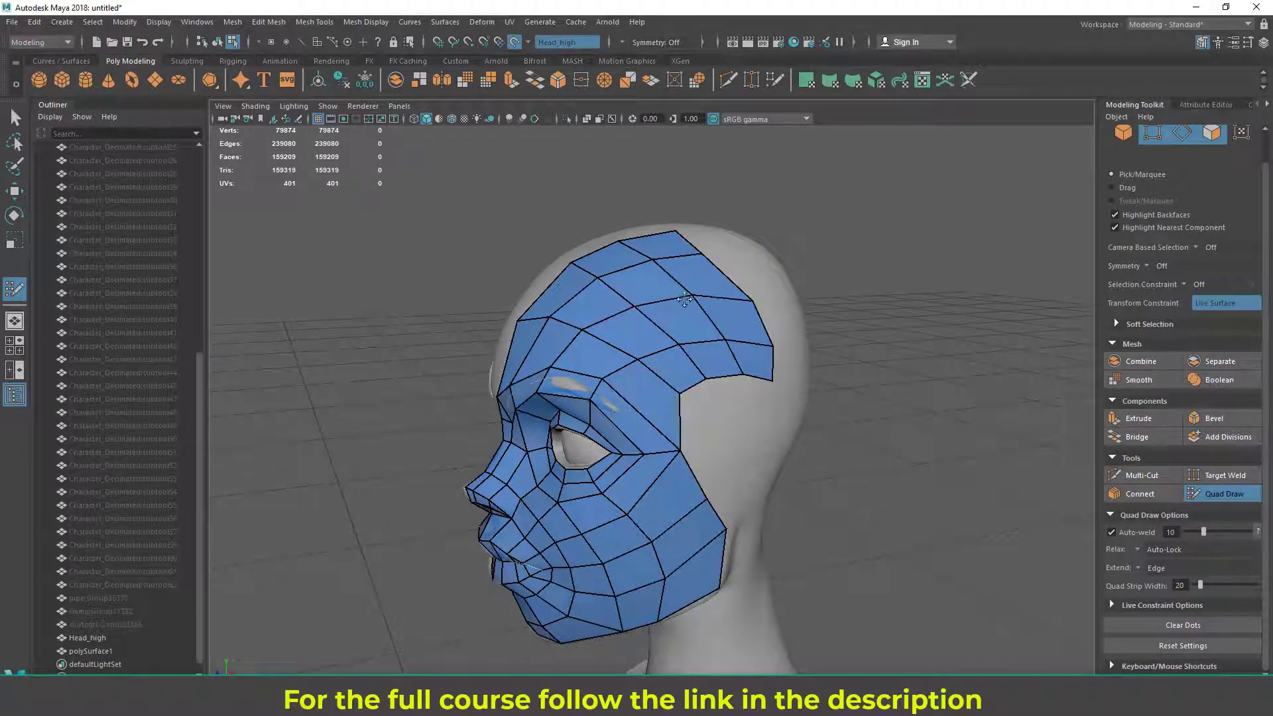
left_click_drag(657, 299, 742, 314, "alt")
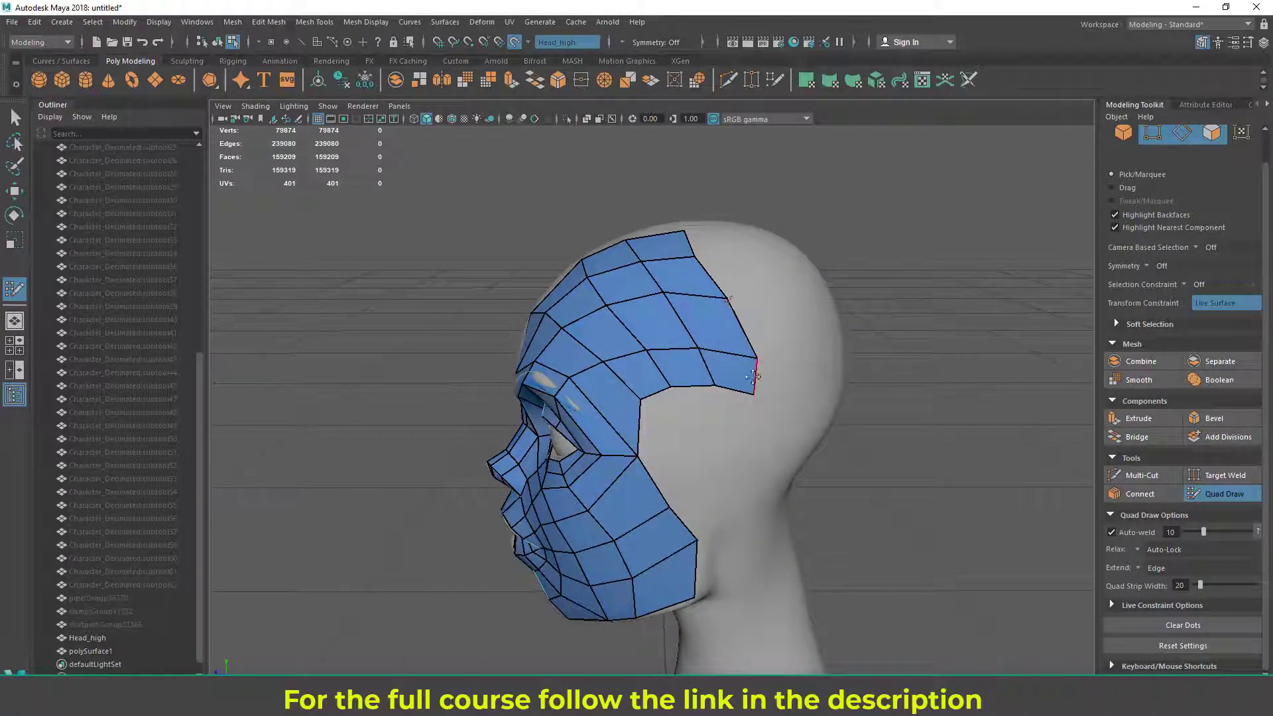
mouse_move(690, 249)
left_mouse_down()
mouse_move(709, 243)
mouse_move(762, 287)
mouse_move(689, 391)
mouse_move(656, 408)
mouse_move(658, 377)
left_mouse_up()
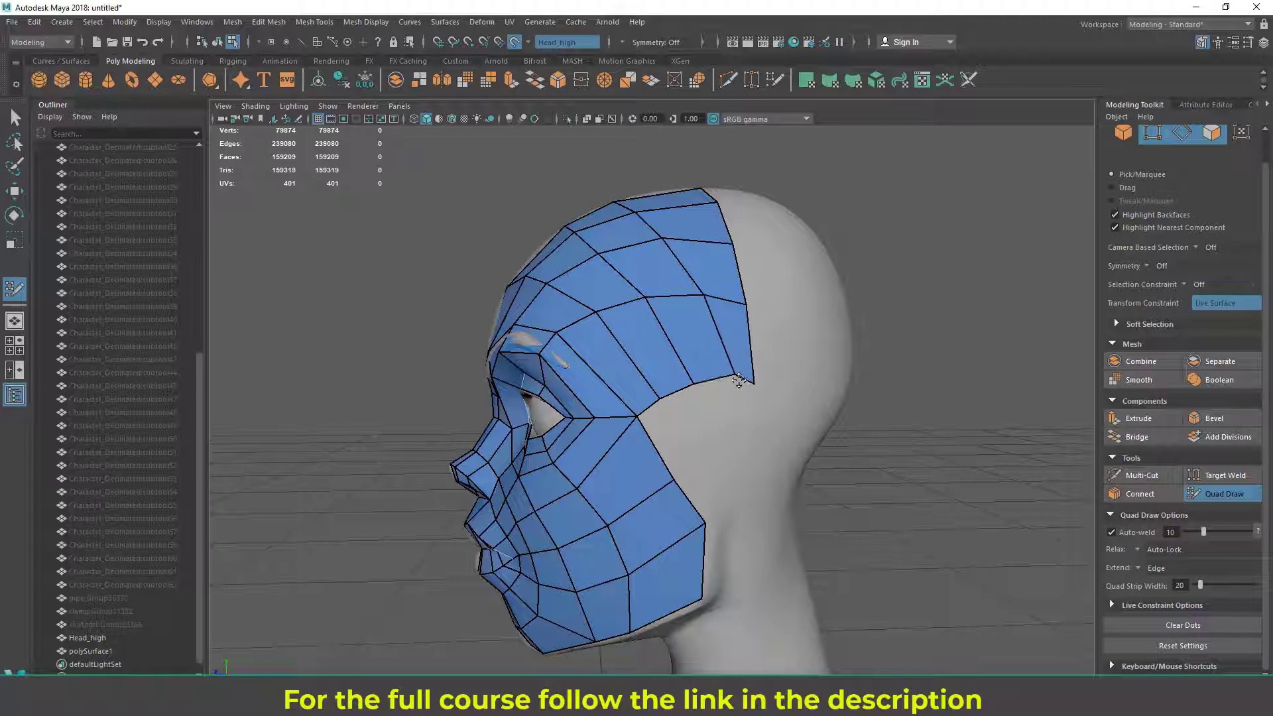
mouse_move(739, 383)
left_mouse_down("alt")
mouse_move(810, 372)
mouse_move(789, 375)
left_mouse_up("alt")
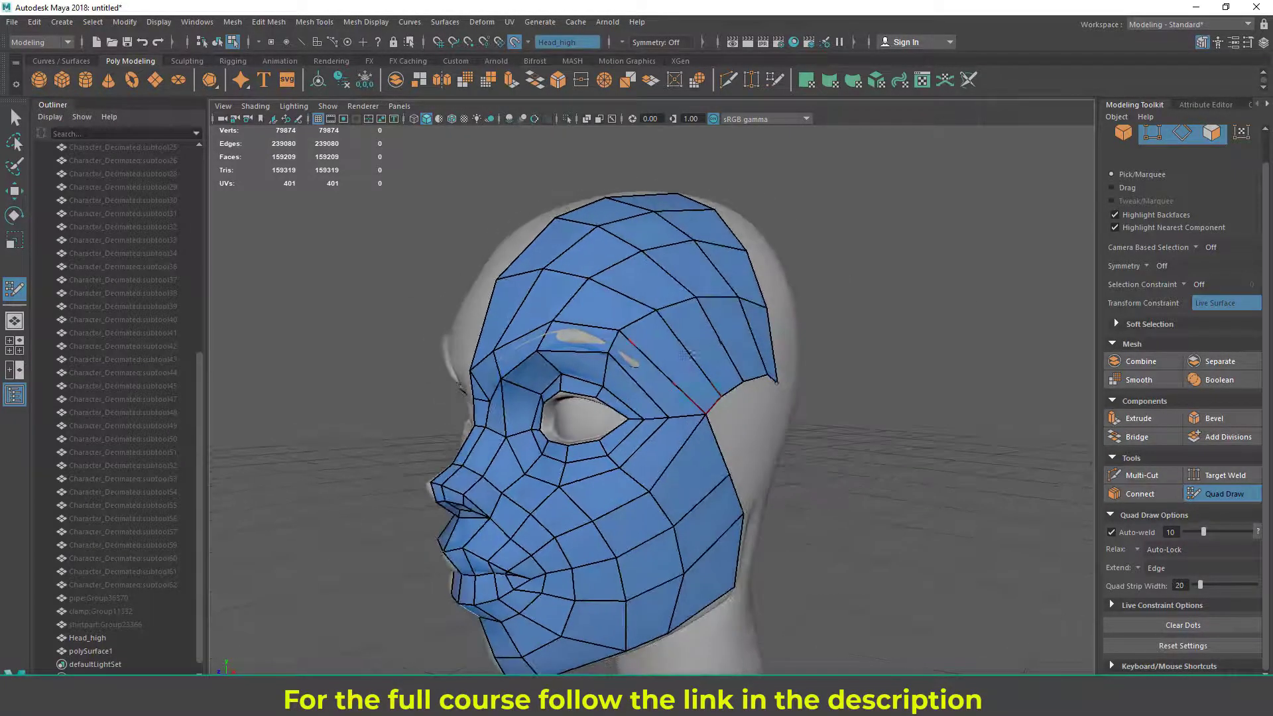
mouse_move(637, 321)
left_mouse_down()
mouse_move(664, 355)
mouse_move(681, 297)
mouse_move(767, 364)
mouse_move(701, 358)
left_mouse_up()
middle_click_drag(700, 356, 701, 259, "alt")
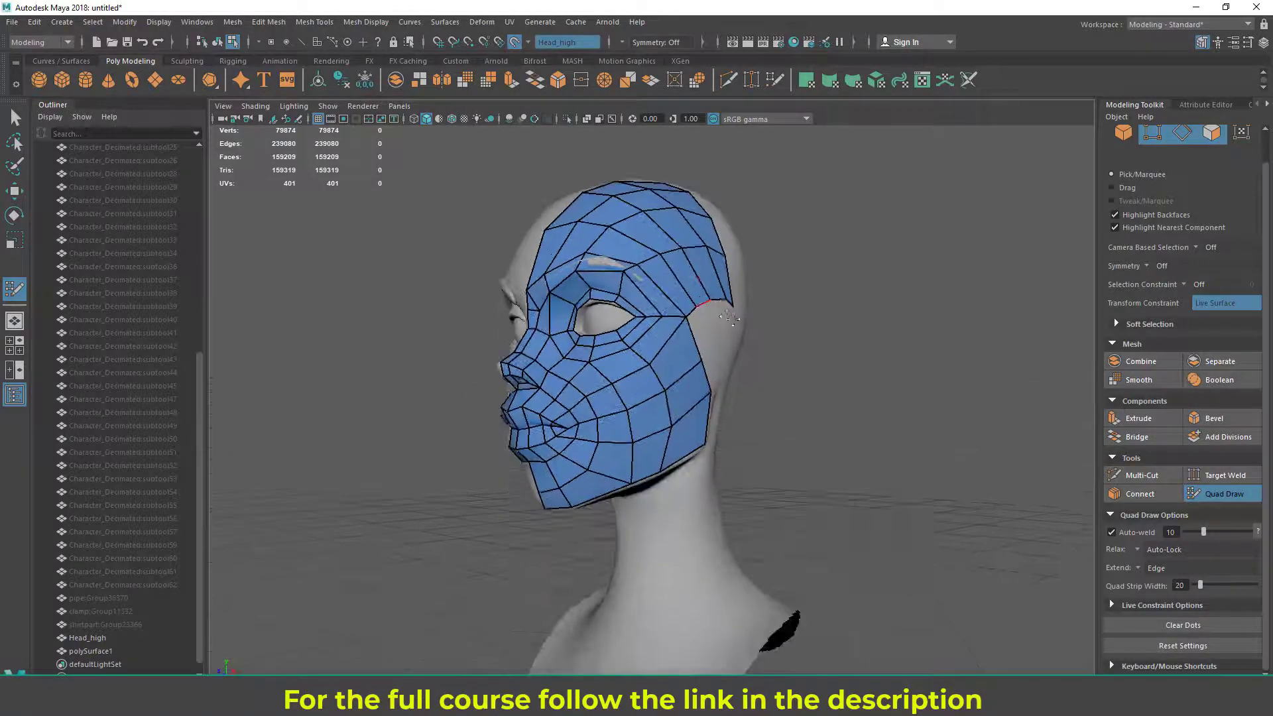
Extend the lowest temple row around the skull to the back centre and add one quad to the row above
left_click_drag(701, 259, 668, 346, "alt")
right_click_drag(667, 346, 720, 382, "alt")
mouse_move(720, 382)
left_mouse_down("alt")
mouse_move(637, 375)
mouse_move(742, 371)
left_mouse_up("alt")
middle_click_drag(753, 245, 735, 371, "alt")
mouse_move(736, 371)
left_mouse_down("alt")
mouse_move(674, 364)
mouse_move(638, 377)
left_mouse_up("alt")
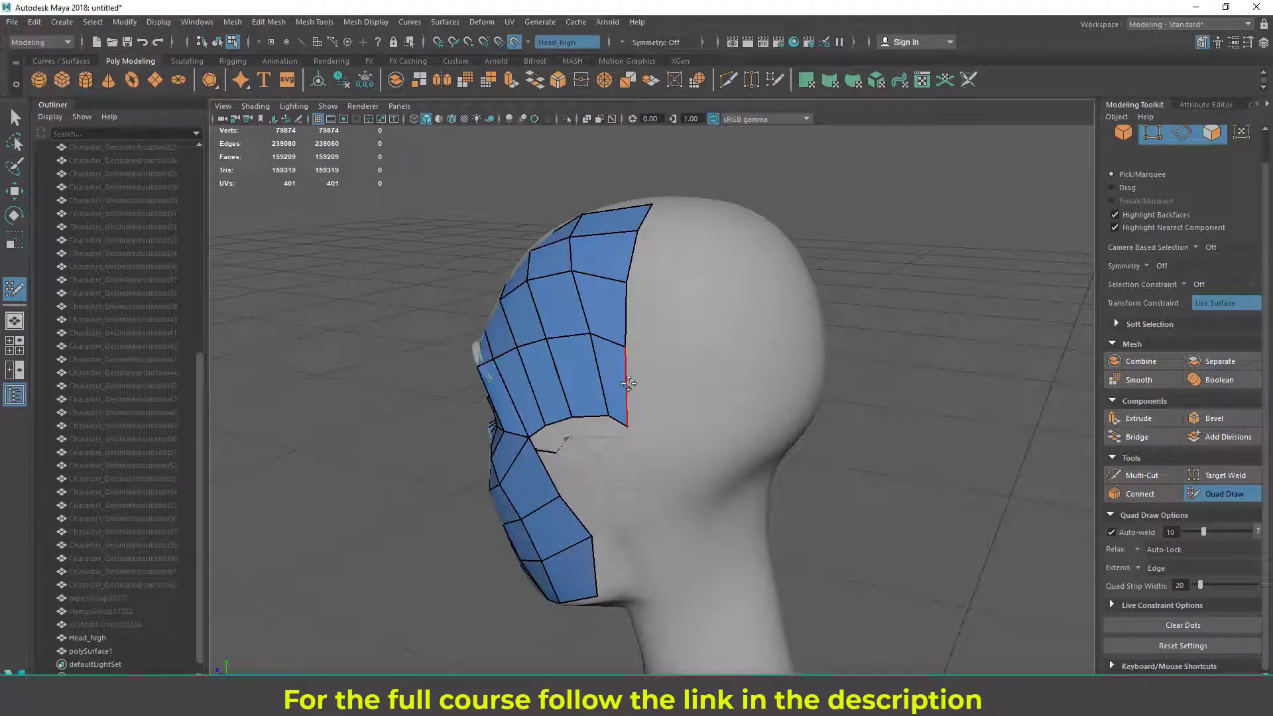
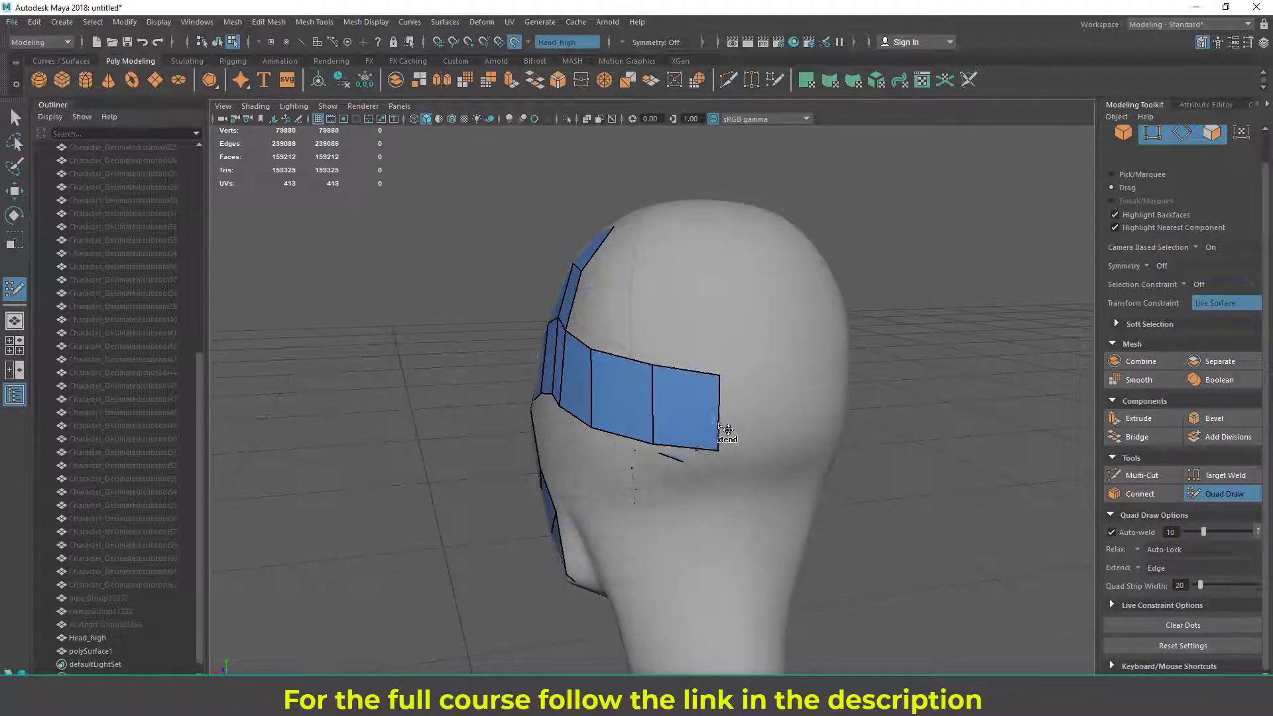
right_click_drag(776, 405, 704, 395, "alt")
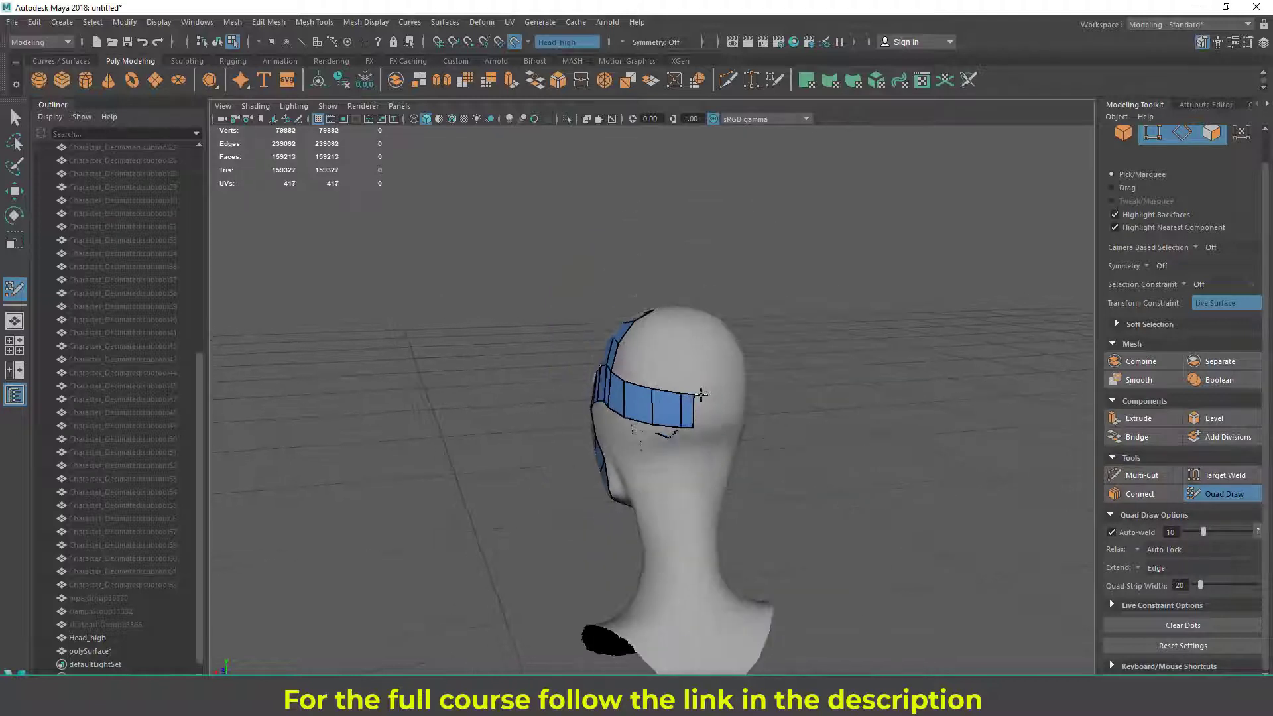
left_click_drag(704, 395, 668, 395, "alt")
right_click_drag(681, 373, 665, 397, "alt")
left_click_drag(680, 442, 669, 385, "alt")
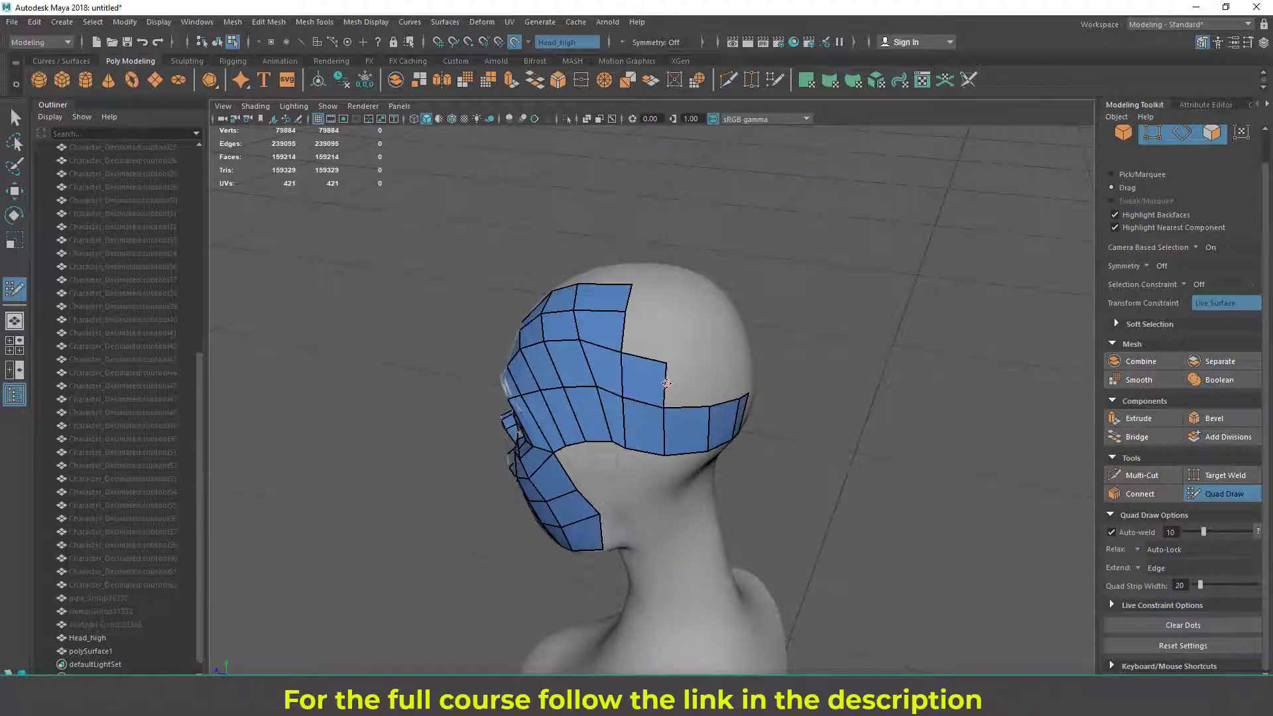
Extend the upper side rows by one quad and carry the centre strip down the back of the head to meet the lowest row
left_click_drag(621, 326, 670, 340)
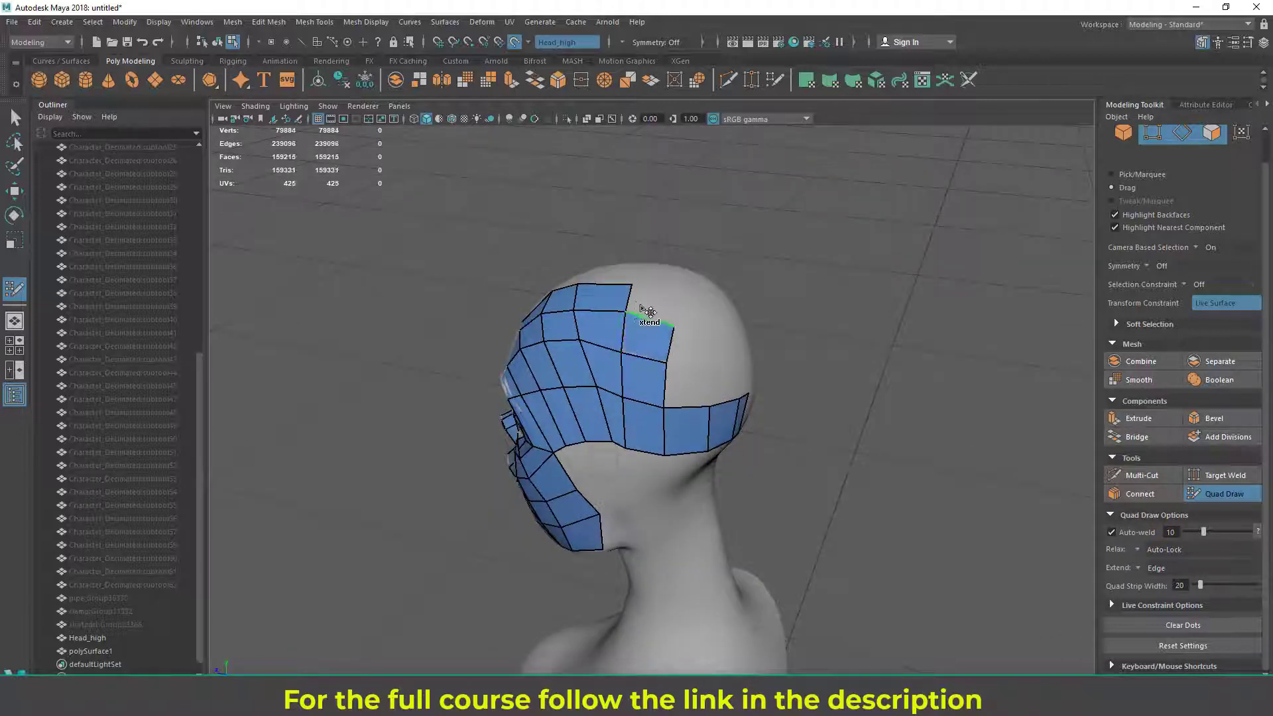
mouse_move(629, 298)
left_mouse_down()
mouse_move(679, 308)
mouse_move(682, 340)
mouse_move(689, 319)
mouse_move(706, 325)
mouse_move(676, 332)
mouse_move(701, 401)
mouse_move(722, 380)
mouse_move(822, 384)
mouse_move(792, 368)
mouse_move(716, 364)
mouse_move(627, 275)
left_mouse_up()
left_click_drag(705, 304, 743, 335, "alt")
mouse_move(640, 364)
left_mouse_down("alt")
mouse_move(721, 335)
mouse_move(660, 303)
mouse_move(736, 312)
mouse_move(657, 329)
mouse_move(690, 333)
mouse_move(661, 327)
left_mouse_up("alt")
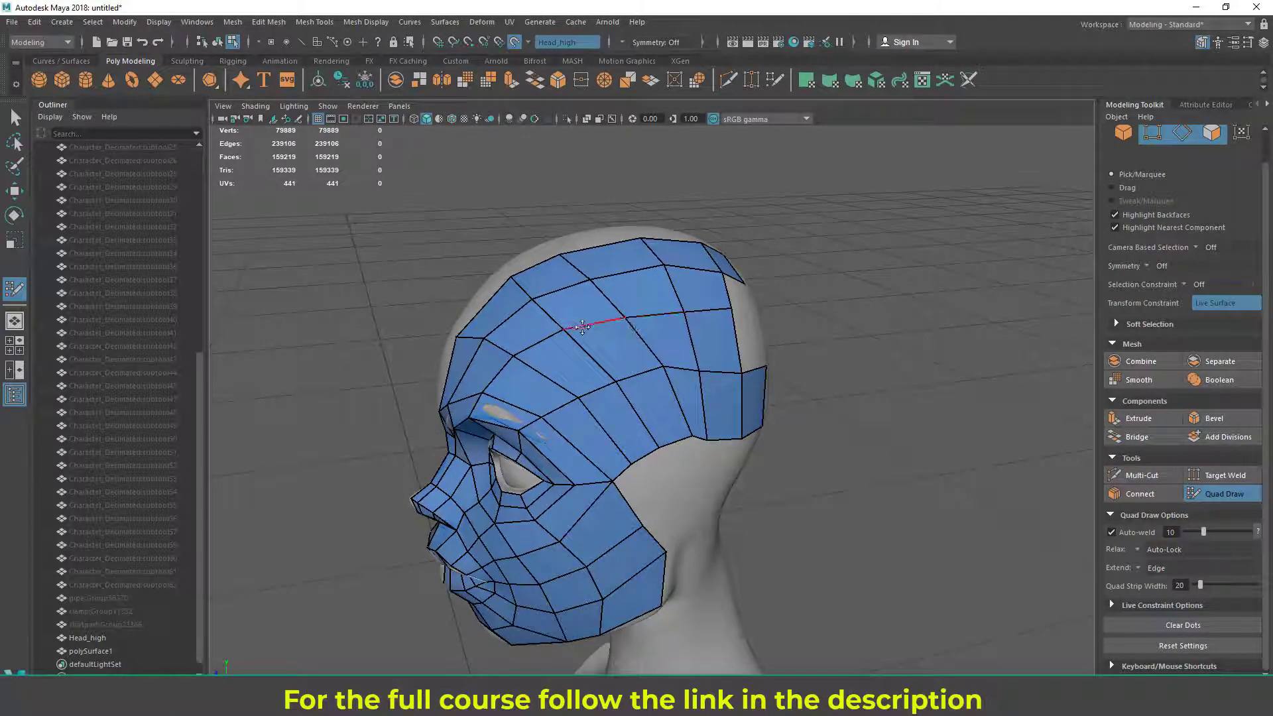
left_click_drag(588, 332, 576, 345, "alt")
mouse_move(671, 319)
left_mouse_down("alt")
mouse_move(677, 309)
mouse_move(638, 323)
left_mouse_up("alt")
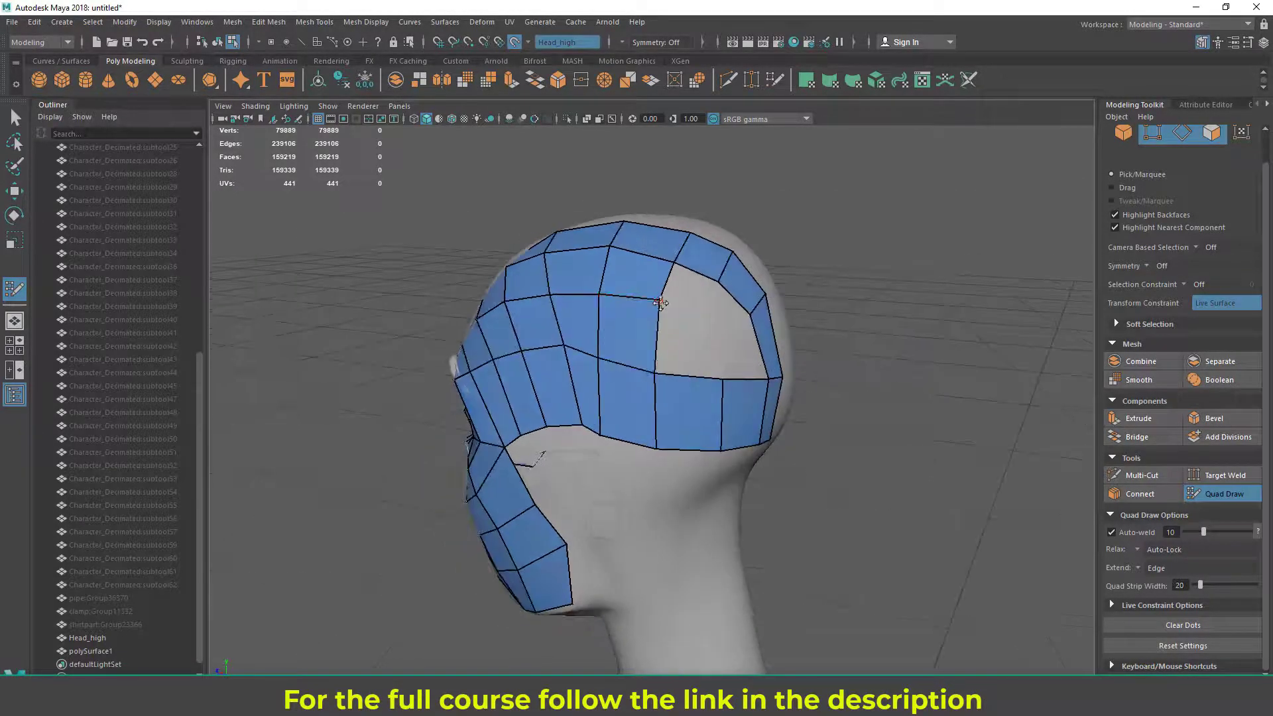
mouse_move(513, 303)
left_mouse_down("alt")
mouse_move(640, 307)
mouse_move(722, 346)
mouse_move(641, 332)
mouse_move(652, 344)
mouse_move(634, 347)
mouse_move(697, 345)
left_mouse_up("alt")
Fill the remaining hole at the upper back of the skull with quads and one corner triangle
key("Caps_Lock")
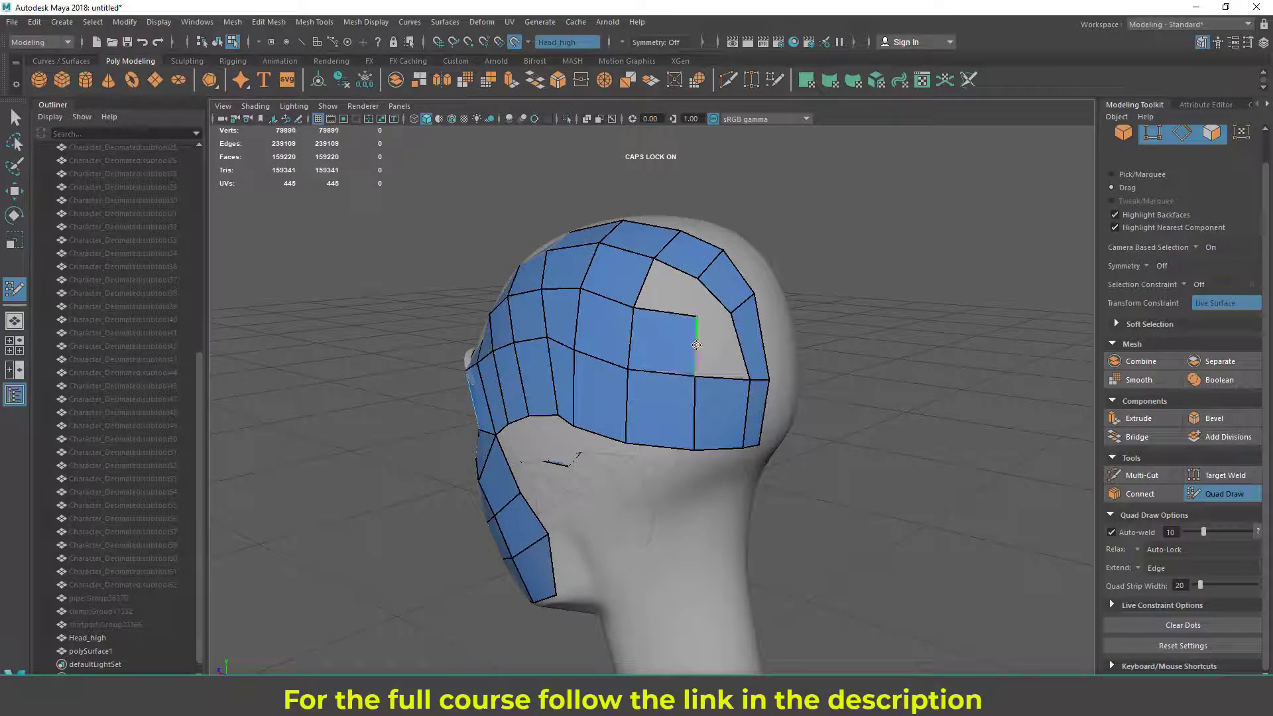
left_click(740, 351, "shift")
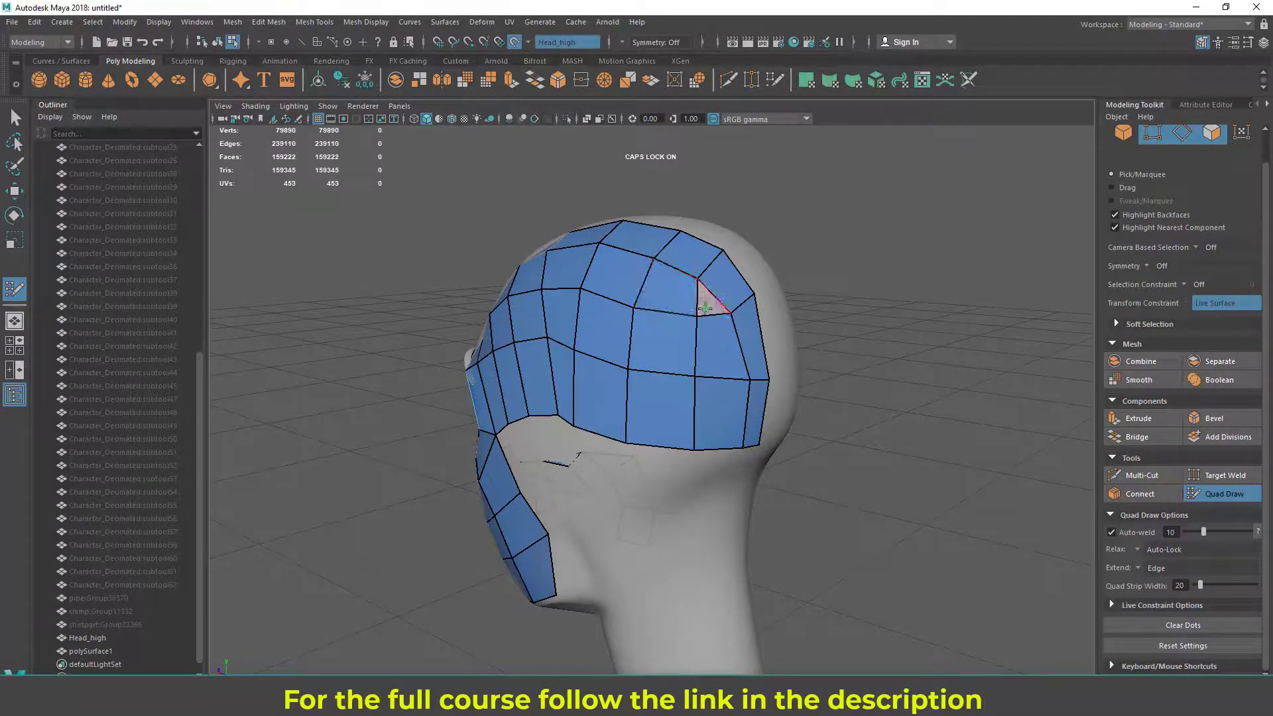
left_click(706, 307, "shift")
left_click_drag(848, 312, 733, 426, "alt")
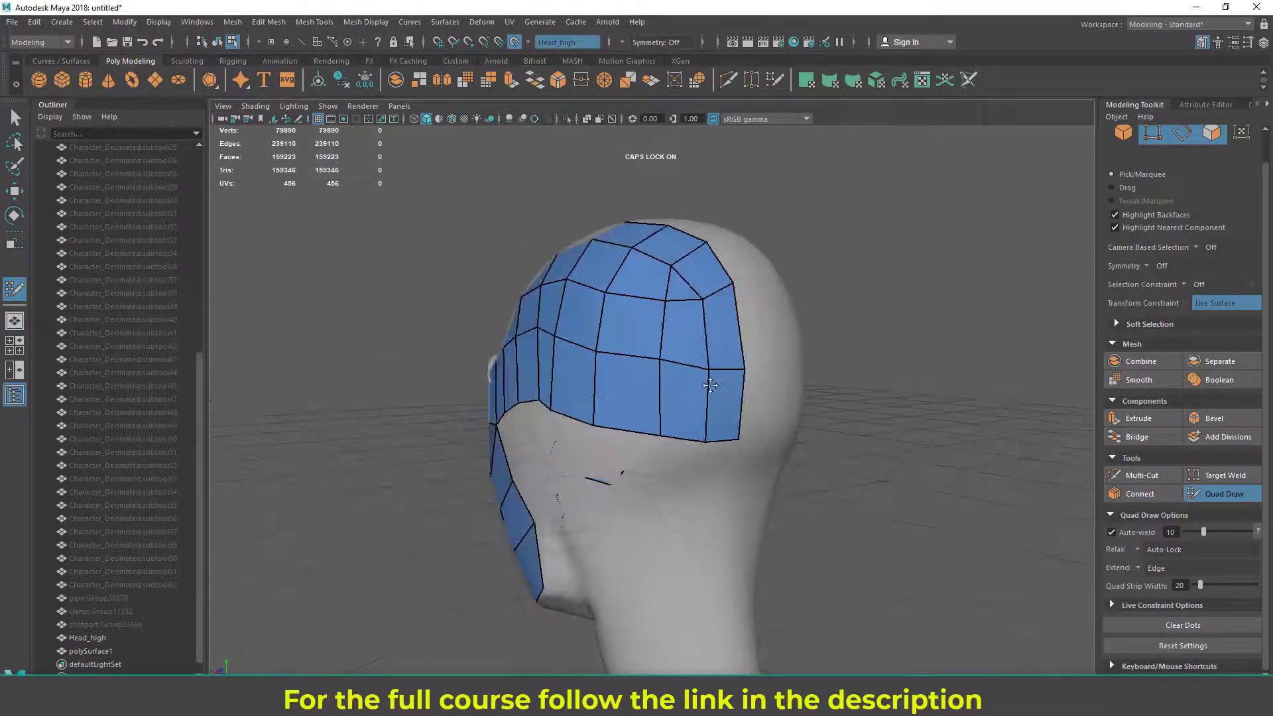
Relax the vertices across the side and back of the skull to smooth the edge flow
right_click_drag(866, 407, 759, 399, "alt")
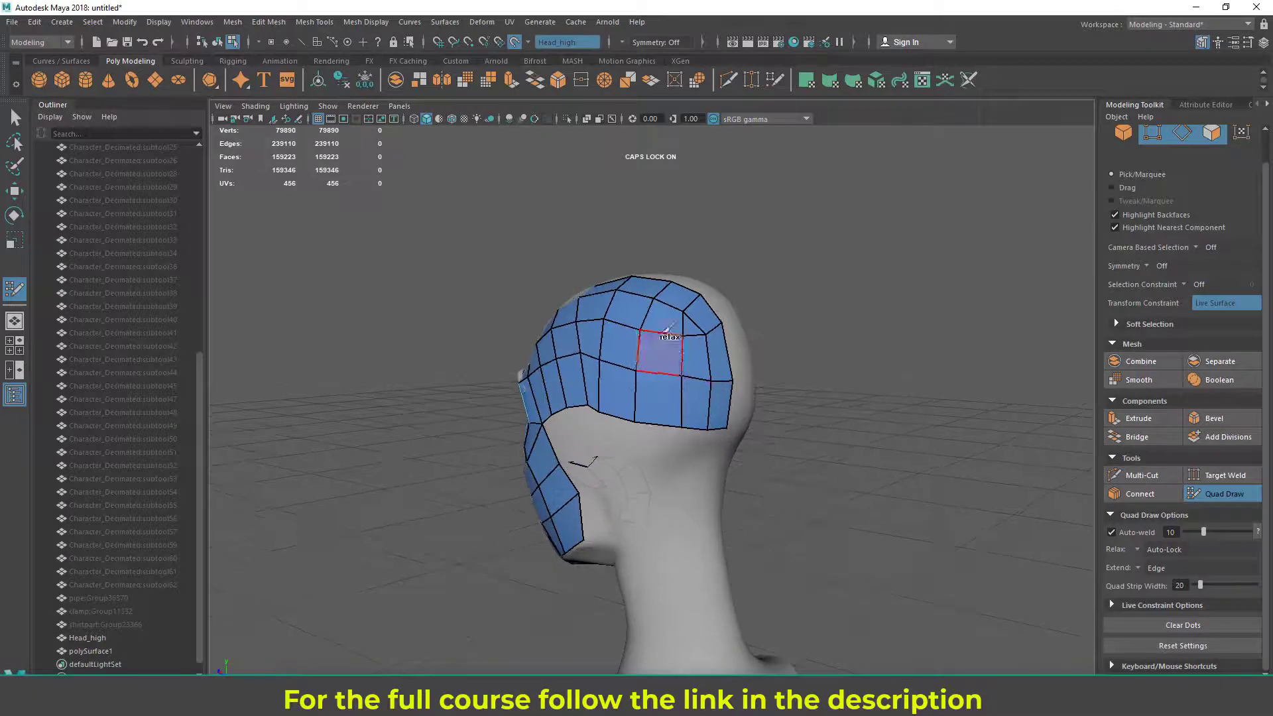
left_click_drag(633, 399, 710, 375, "alt")
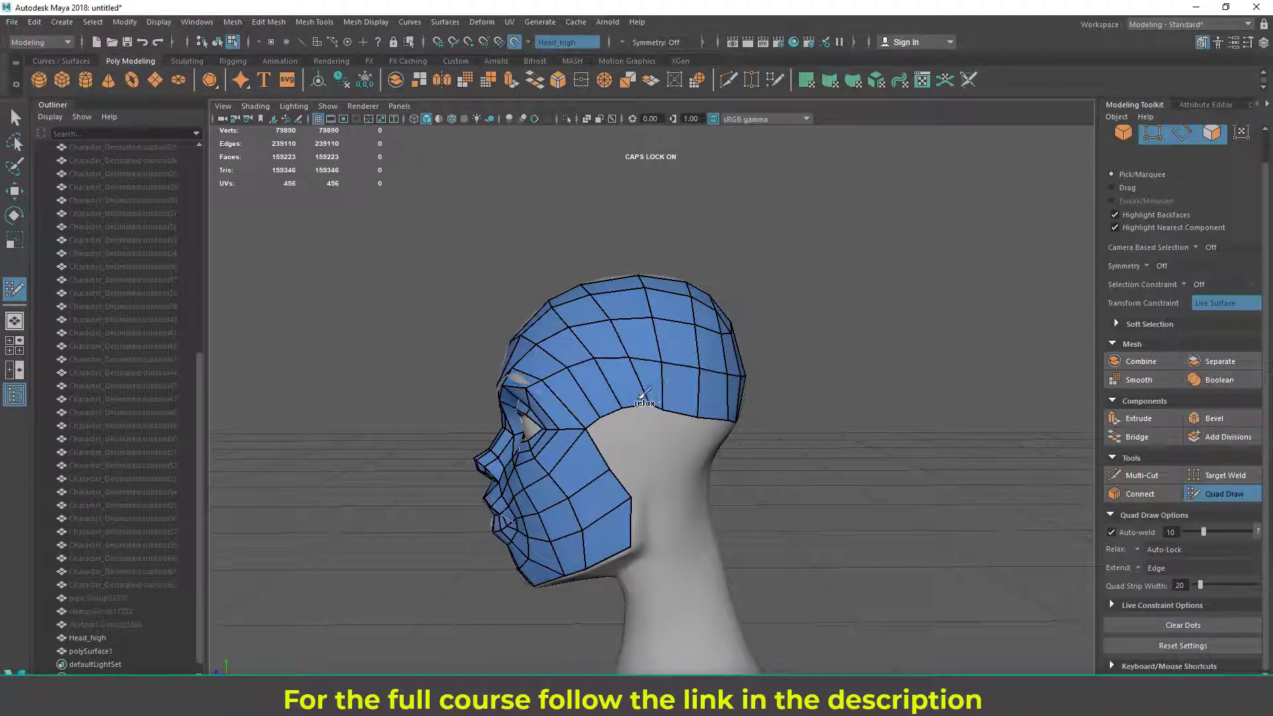
mouse_move(668, 345)
left_mouse_down("alt")
mouse_move(773, 376)
mouse_move(674, 365)
left_mouse_up("alt")
right_click_drag(653, 391, 692, 403, "alt")
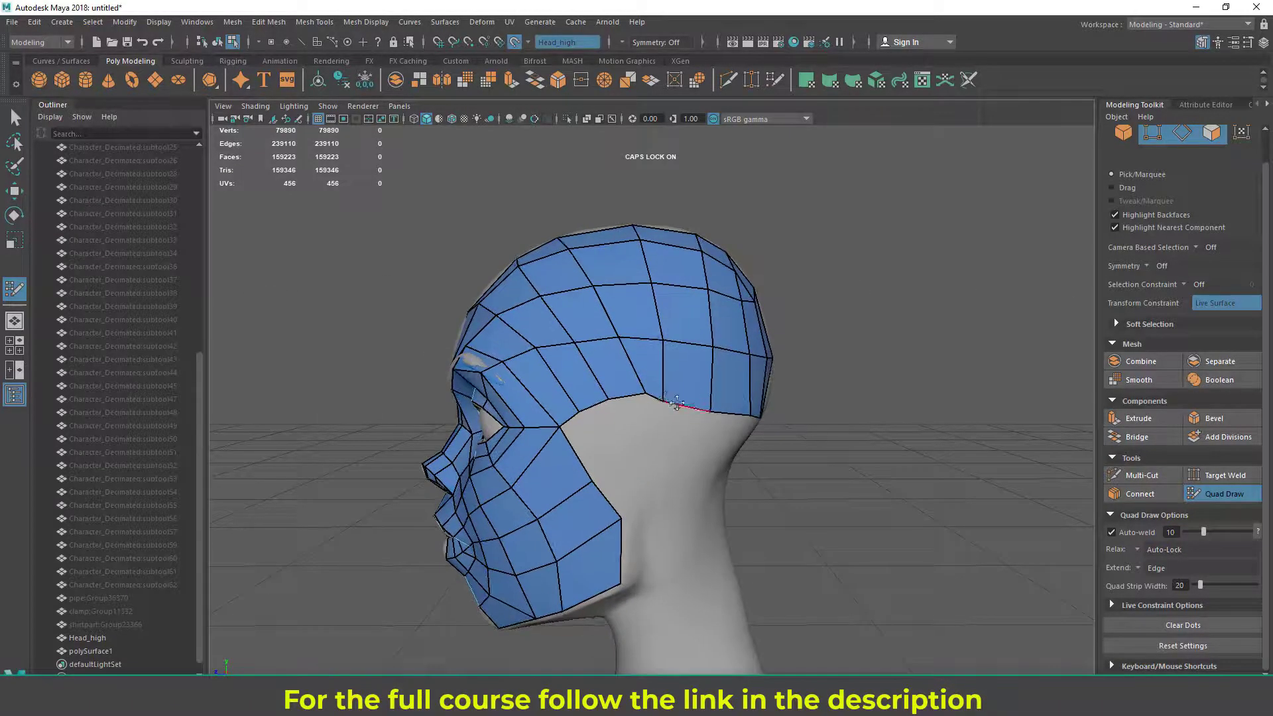
scroll(680, 387, "down", 3)
left_click_drag(690, 386, 696, 334, "alt")
middle_click_drag(695, 336, 701, 318, "alt")
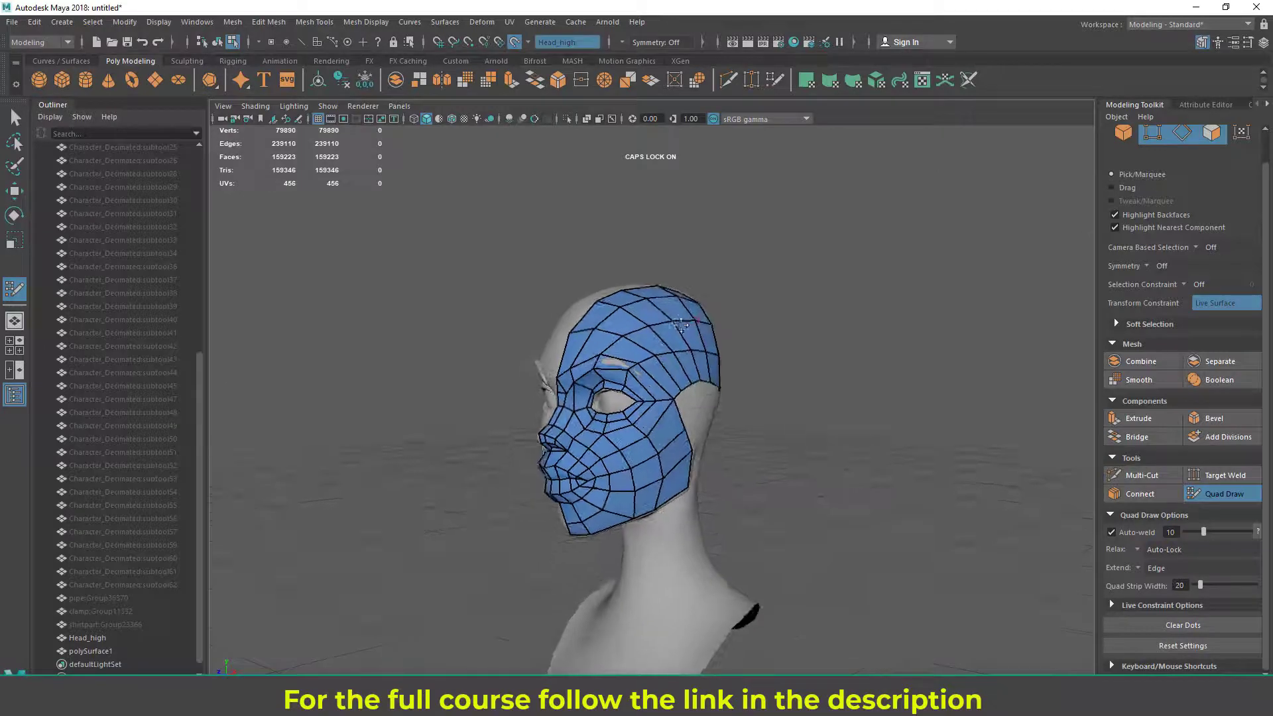
Set the modeling symmetry to Object X for drawing on the neck
scroll(708, 358, "up", 3)
middle_click_drag(718, 484, 722, 375, "alt")
left_click_drag(722, 375, 641, 292, "alt")
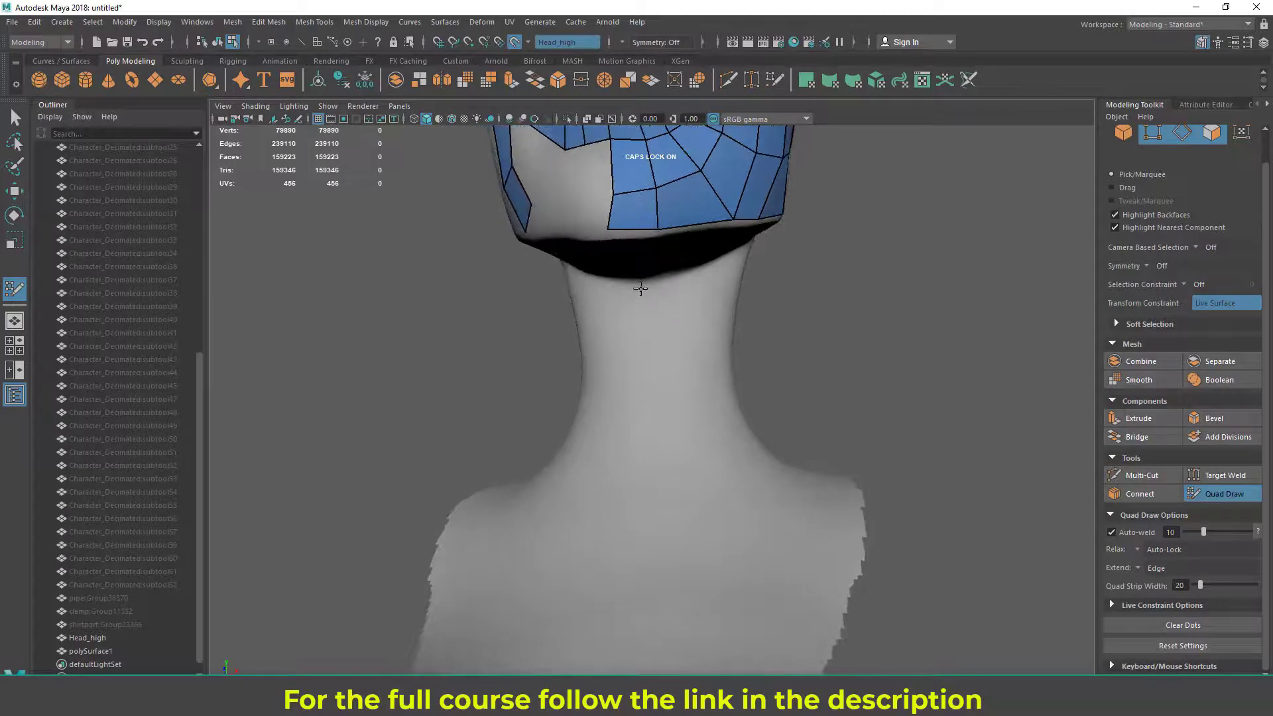
left_click(1154, 268)
left_click(1181, 289)
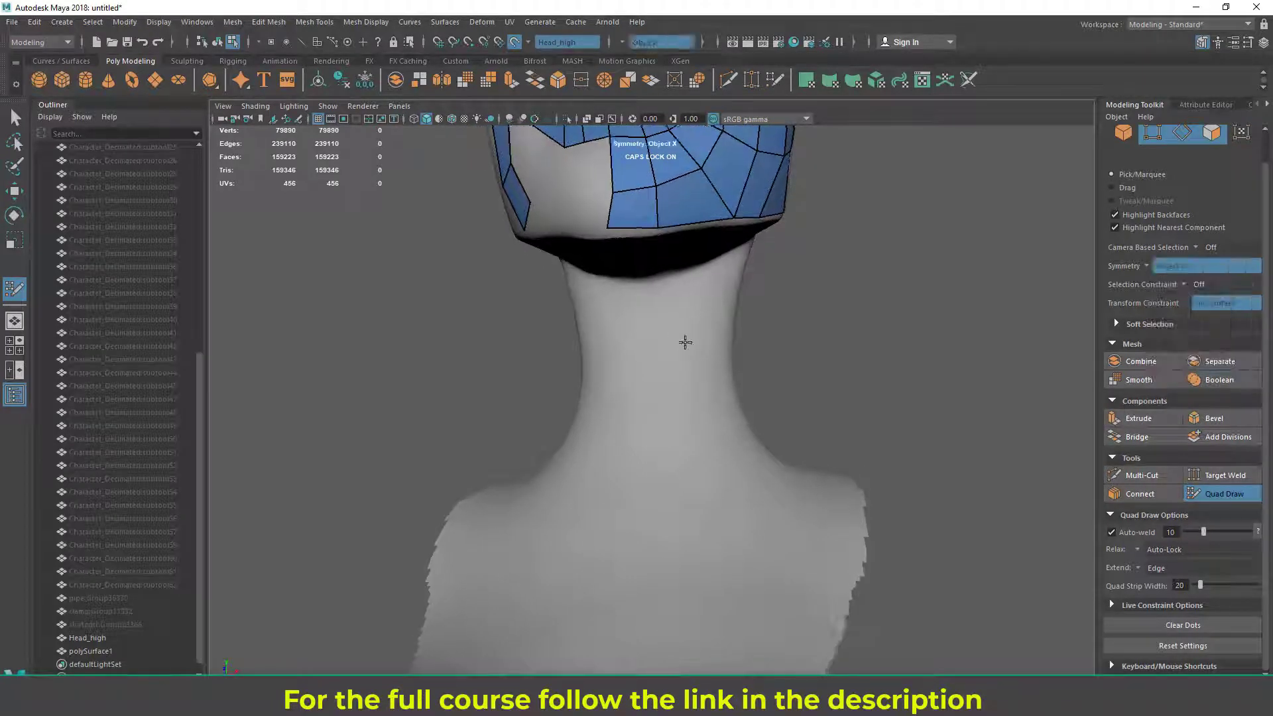
Place upper and lower Quad Draw dots at the front centre and side of the neck, plus a lower dot at the back
left_click_drag(682, 338, 678, 324, "alt")
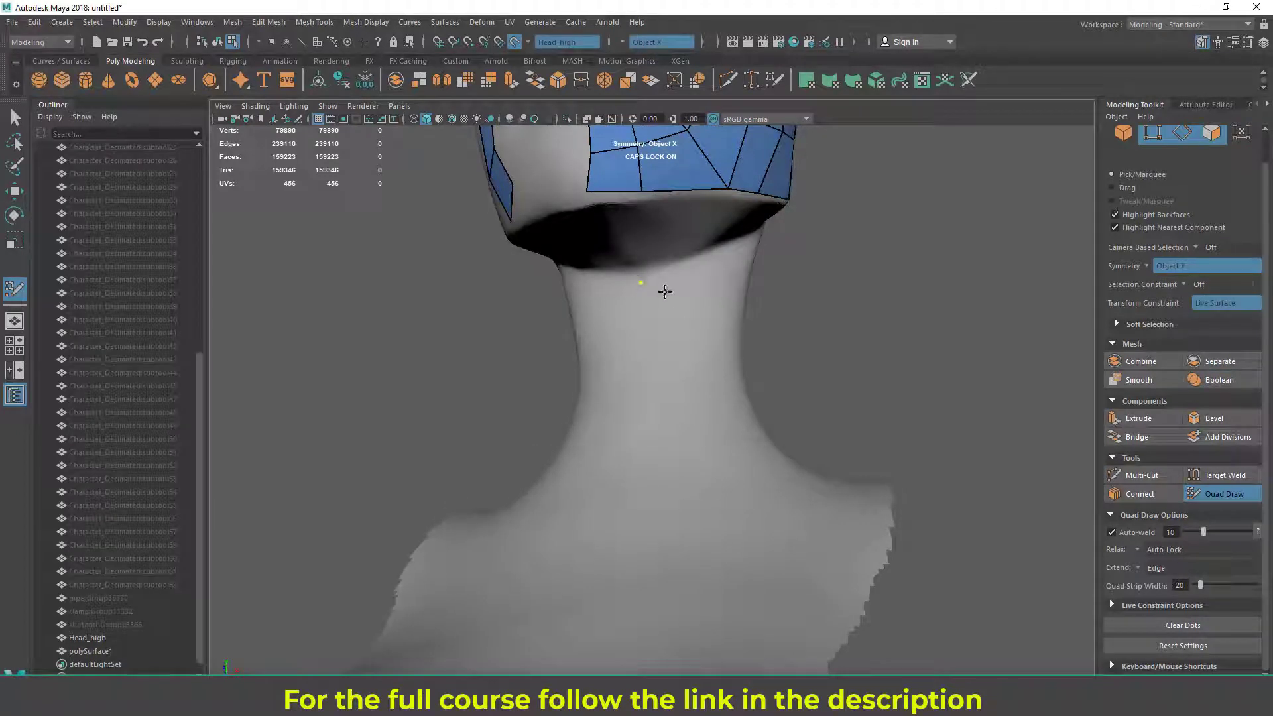
left_click_drag(659, 342, 650, 397, "alt")
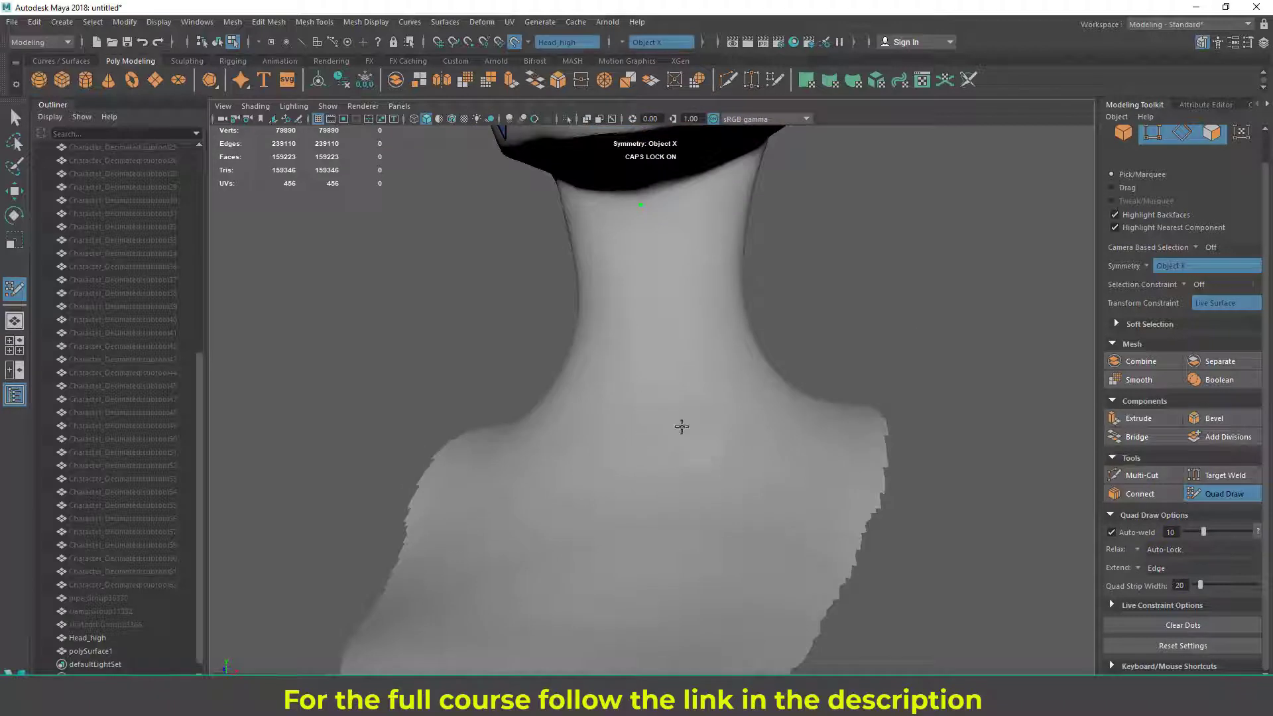
mouse_move(872, 326)
left_mouse_down("alt")
mouse_move(920, 339)
mouse_move(895, 330)
left_mouse_up("alt")
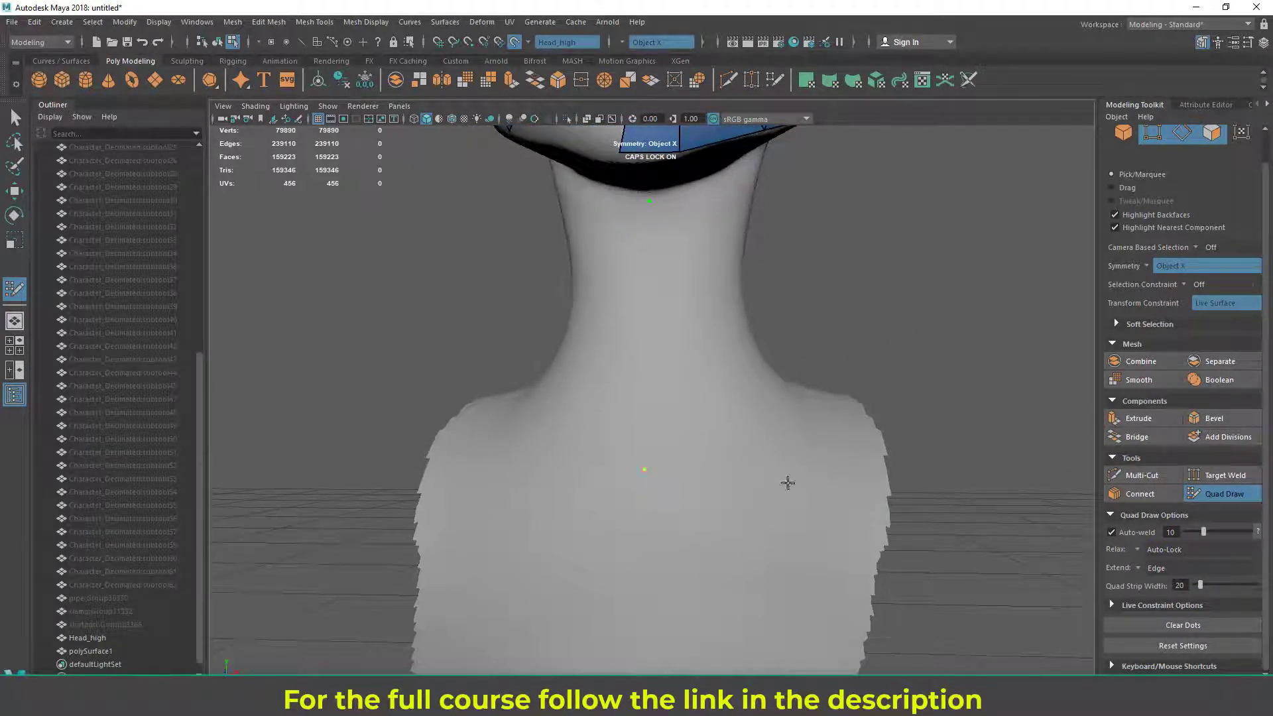
left_click_drag(866, 378, 751, 383, "alt")
left_click_drag(917, 386, 758, 296, "alt")
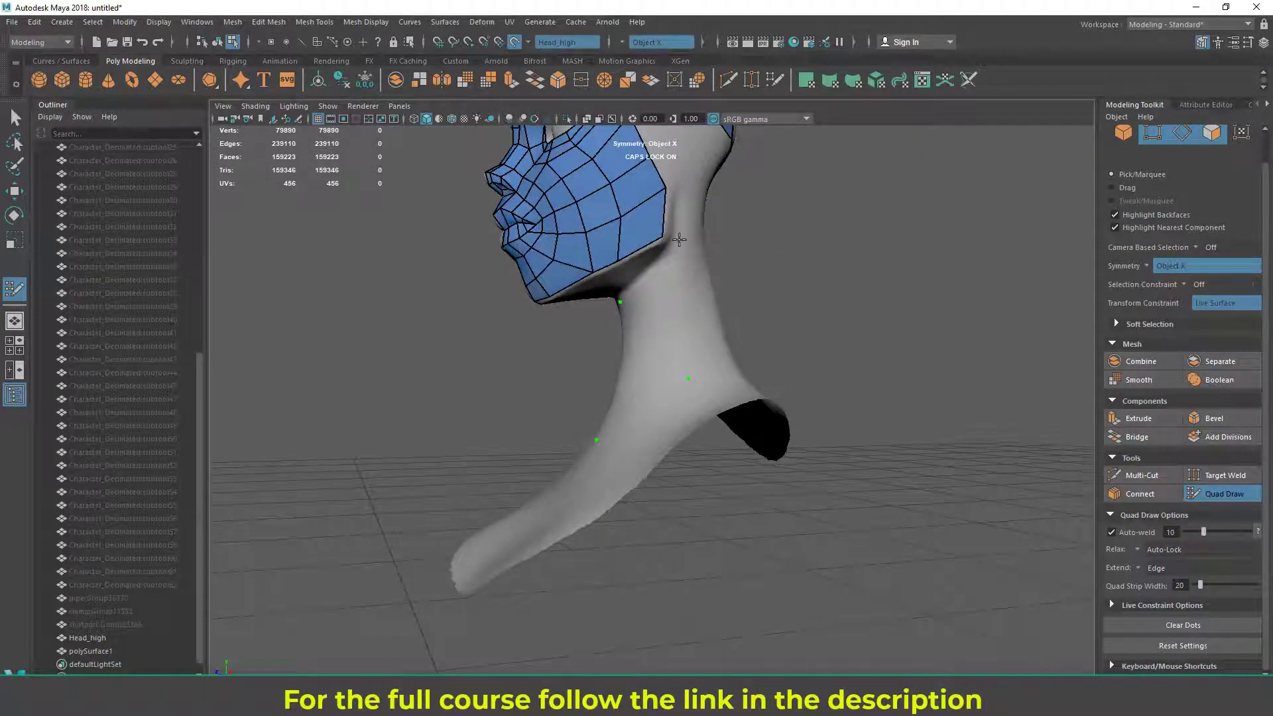
left_click_drag(680, 241, 657, 256, "alt")
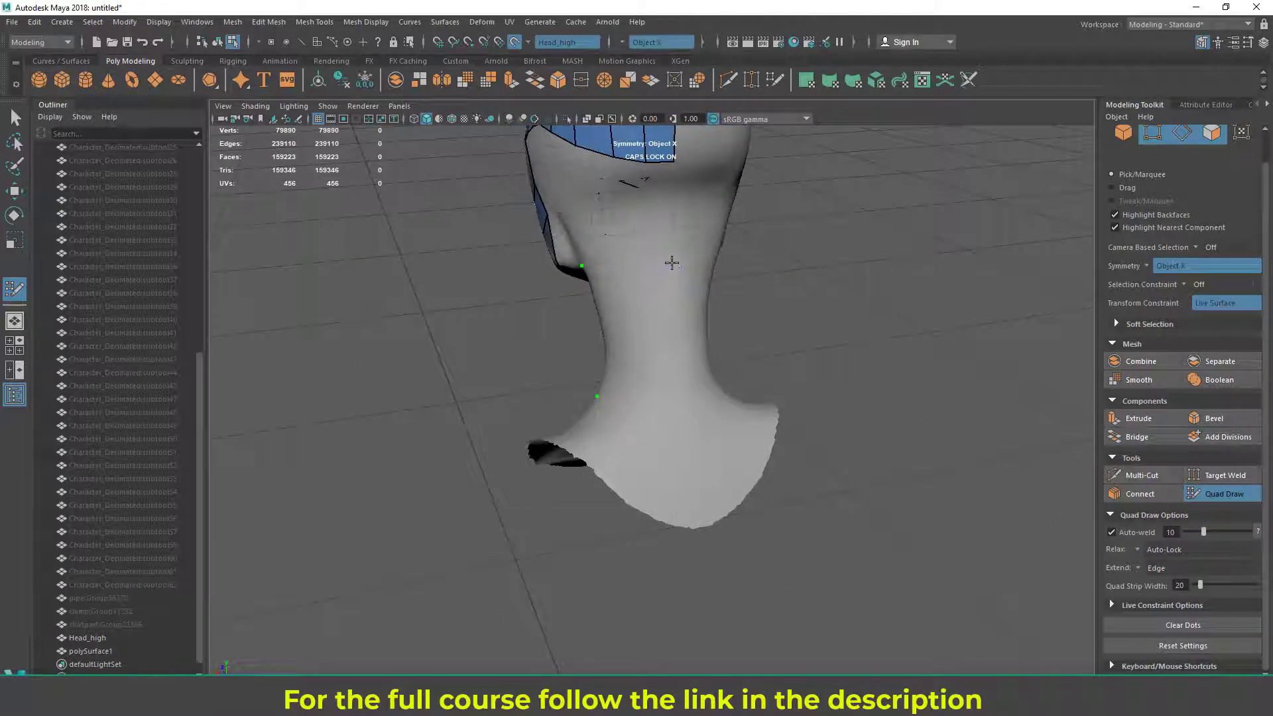
left_click(682, 397)
left_click_drag(787, 334, 704, 285, "alt")
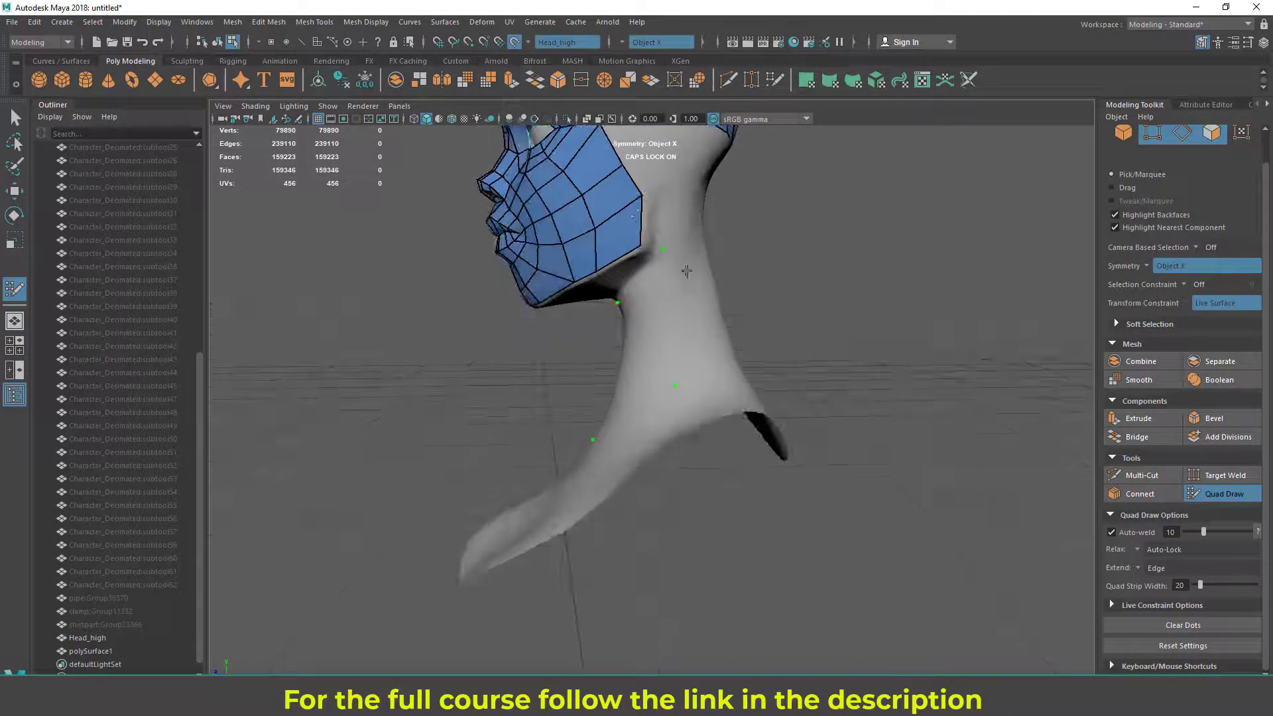
mouse_move(664, 373)
left_mouse_down("alt")
mouse_move(855, 341)
mouse_move(678, 285)
mouse_move(725, 329)
mouse_move(662, 395)
mouse_move(659, 336)
mouse_move(710, 296)
left_mouse_up("alt")
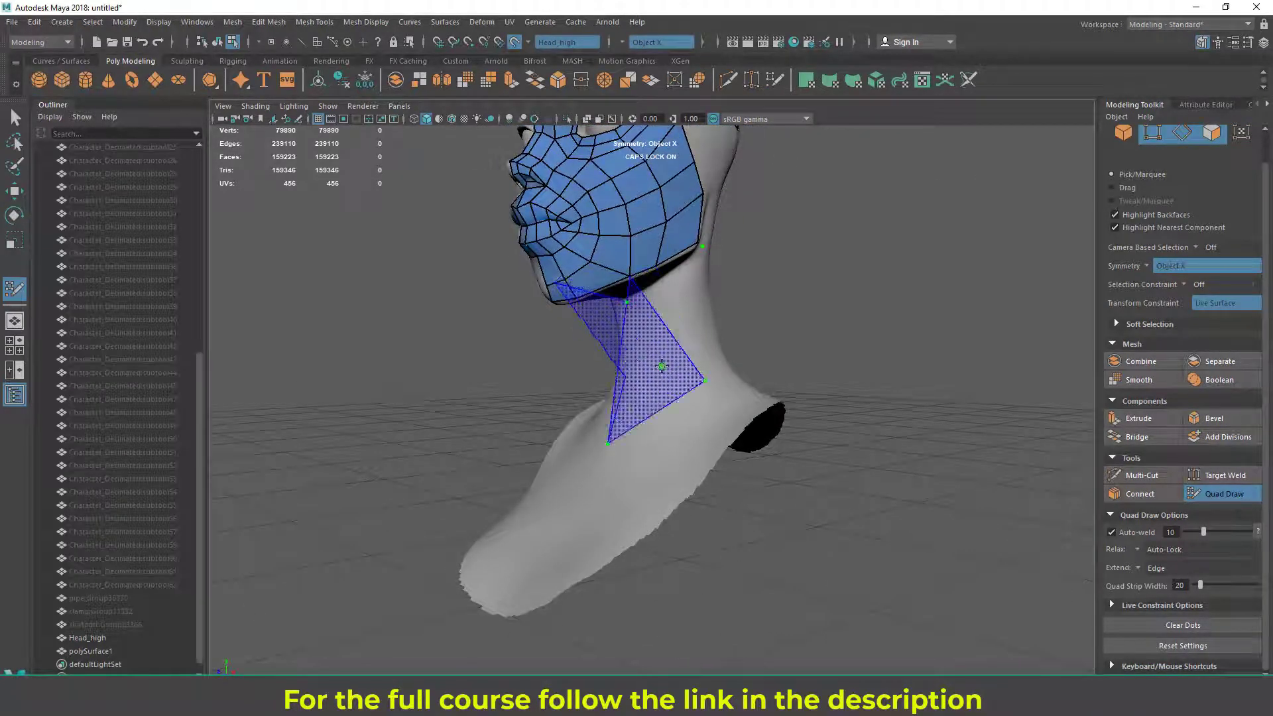
Fill the dots around the neck with mirrored quads, one at the front and one at the back of each side
left_click_drag(767, 299, 763, 293, "alt")
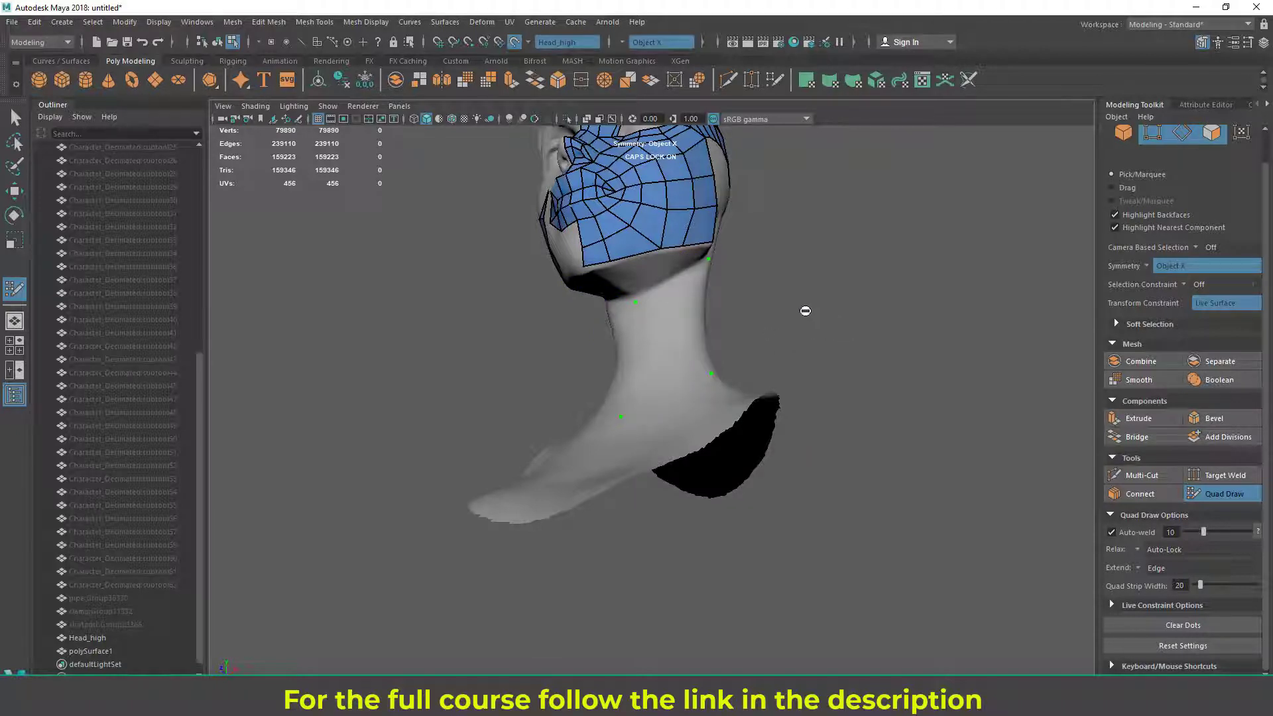
left_click(643, 285, "shift")
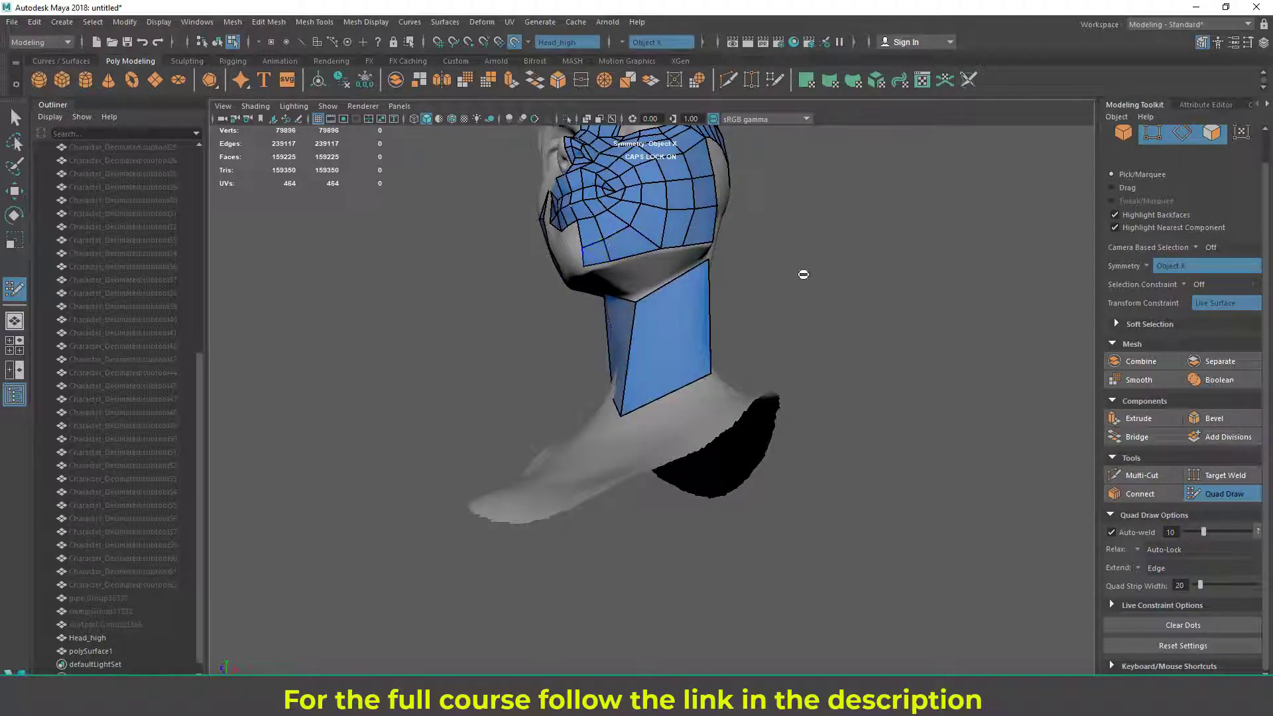
left_click_drag(887, 286, 685, 263, "alt")
left_click_drag(885, 310, 673, 327, "alt")
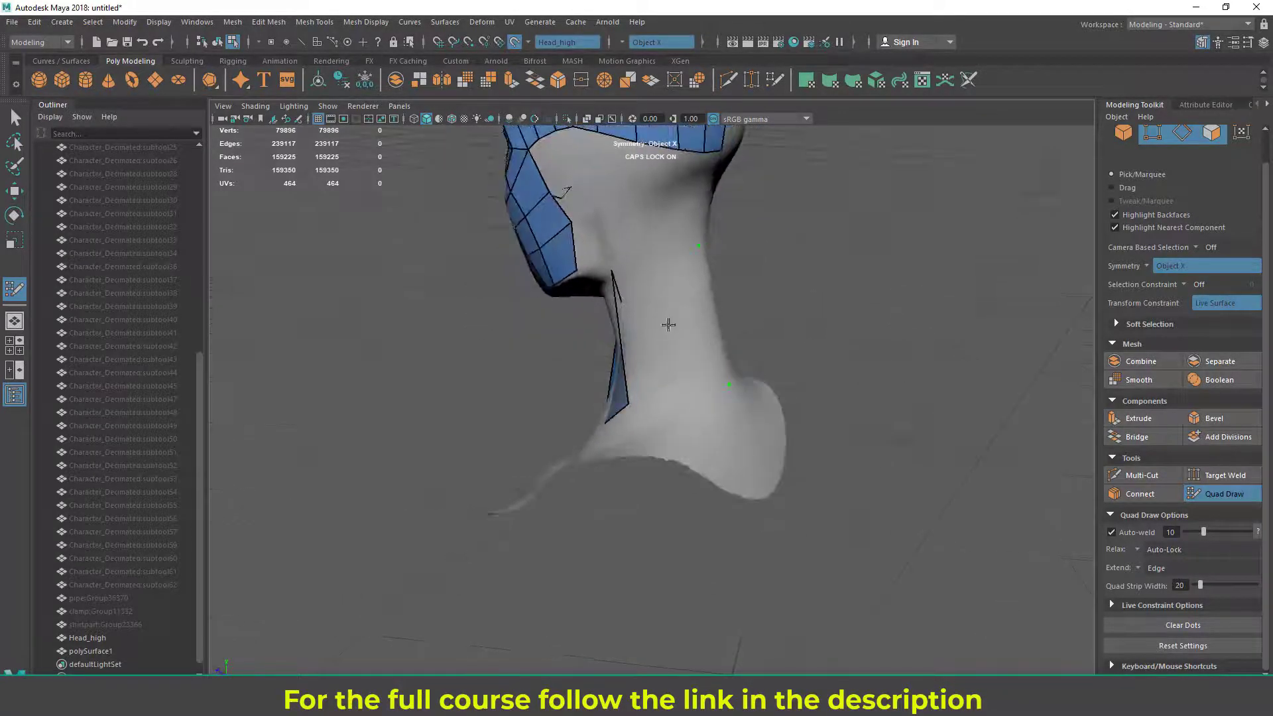
left_click(670, 333, "shift")
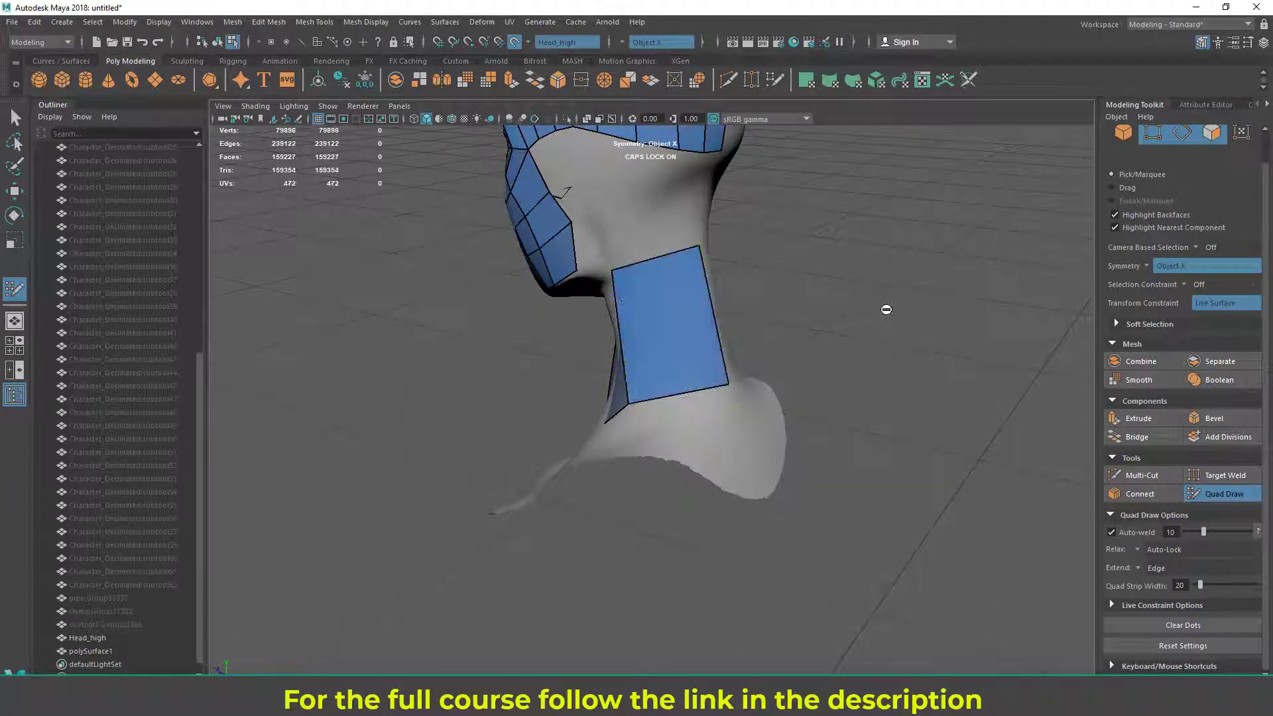
left_click_drag(853, 307, 707, 383, "alt")
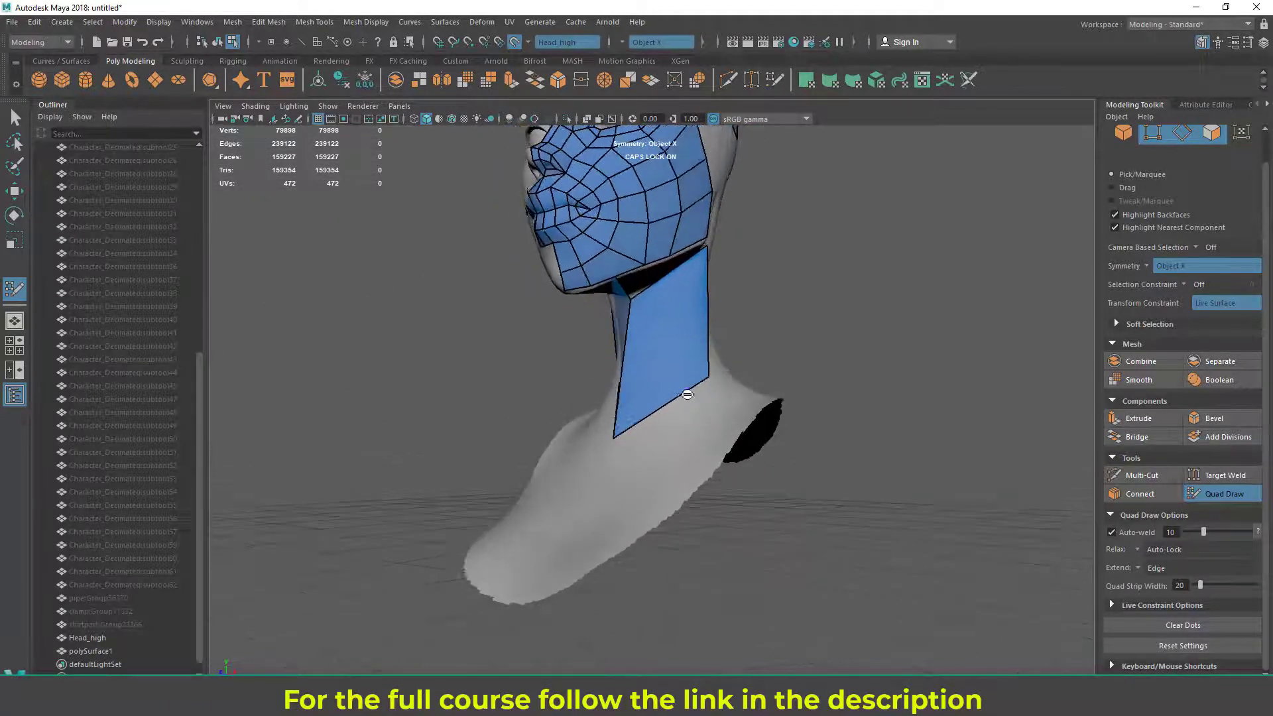
left_click_drag(766, 331, 751, 321, "alt")
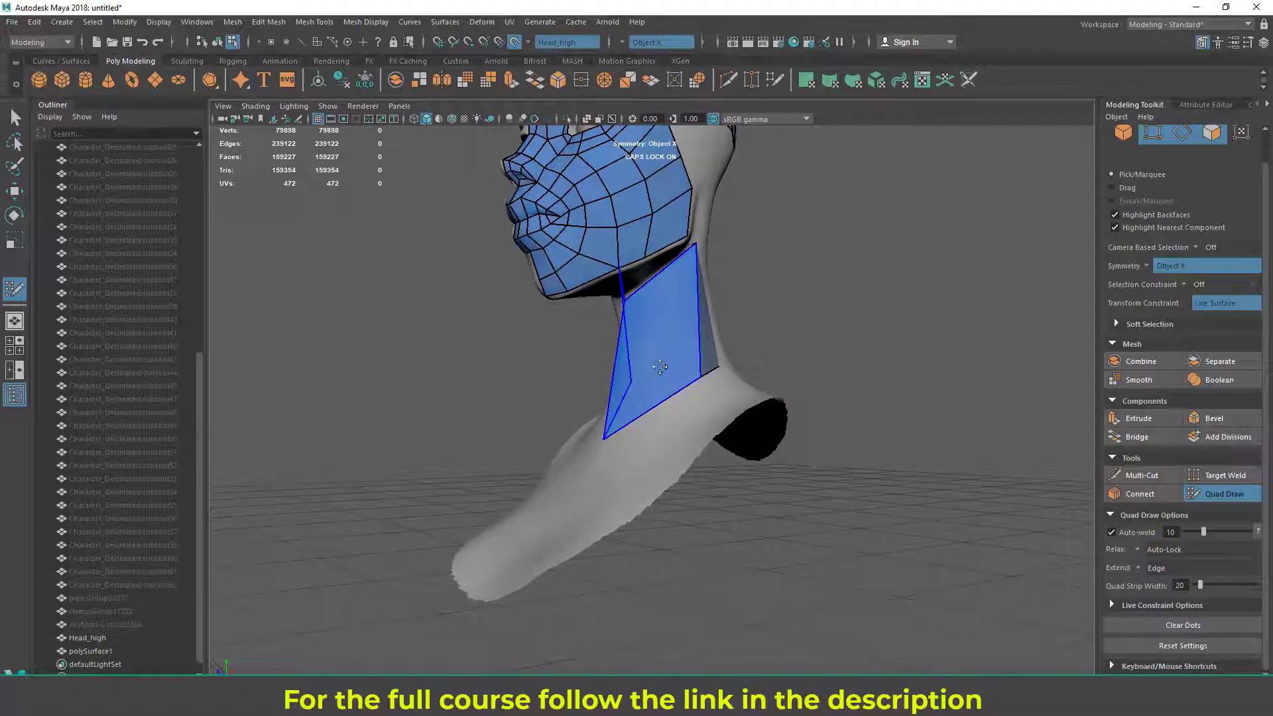
Insert a vertical edge loop through the neck's front quads and another through its back quads, mirrored across both sides
left_click_drag(664, 377, 767, 348, "alt")
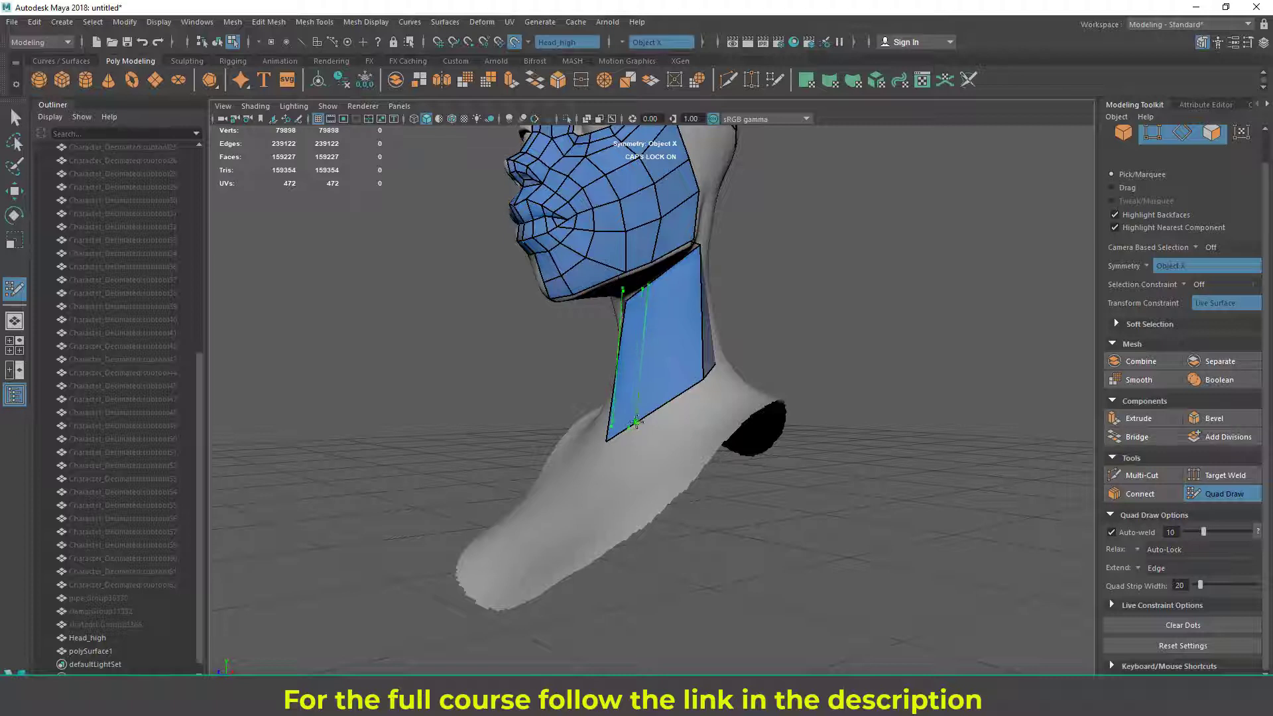
left_click(640, 420, "shift")
left_click_drag(787, 349, 734, 344, "alt")
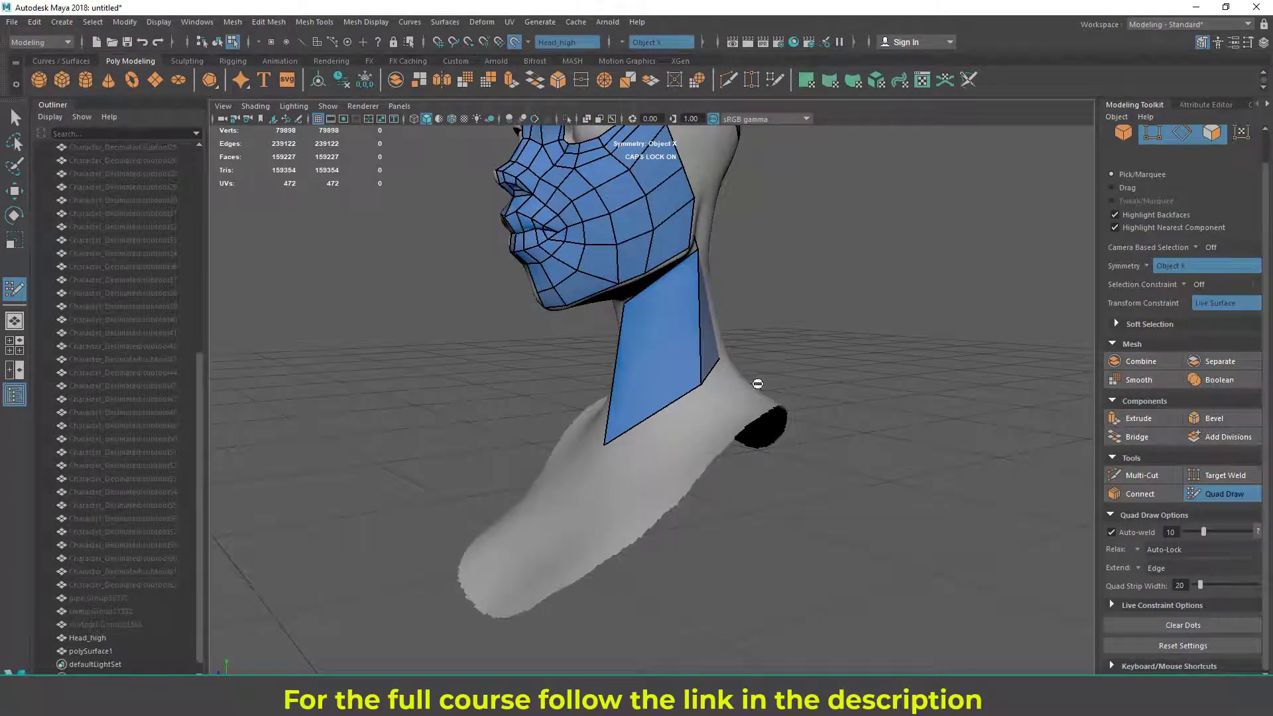
left_click_drag(758, 383, 816, 352, "alt")
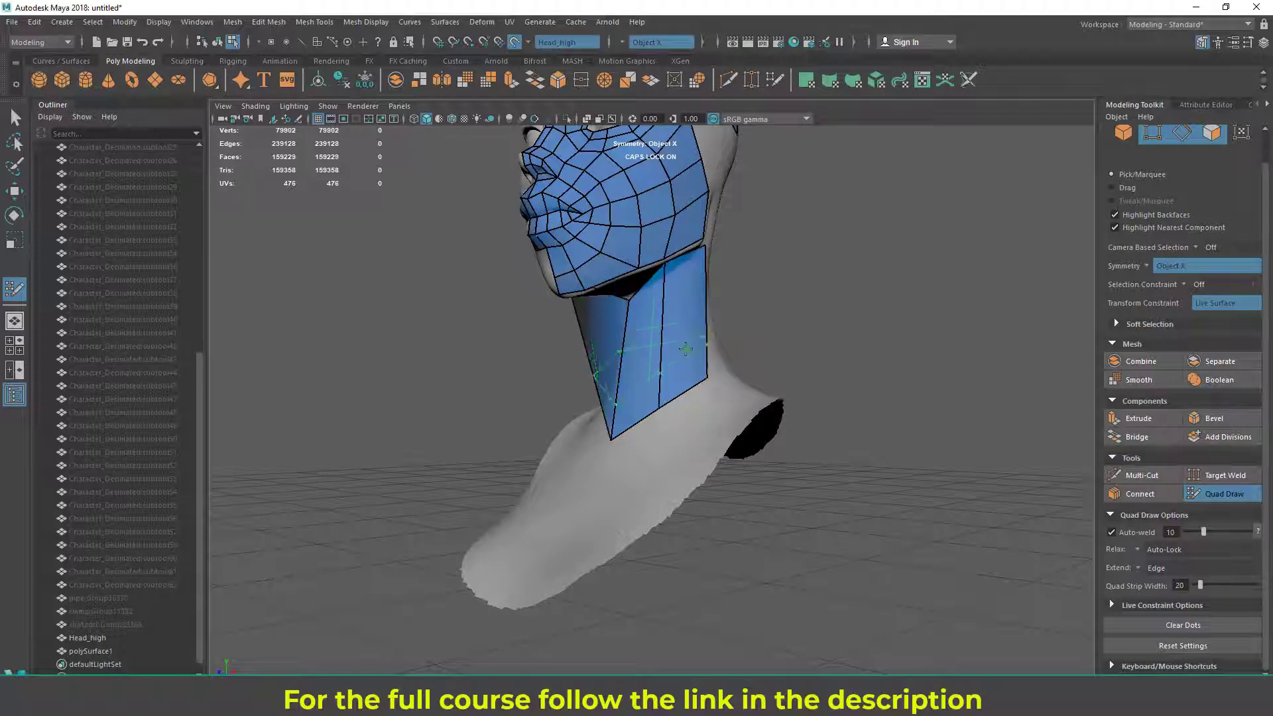
left_click_drag(845, 329, 627, 409, "alt")
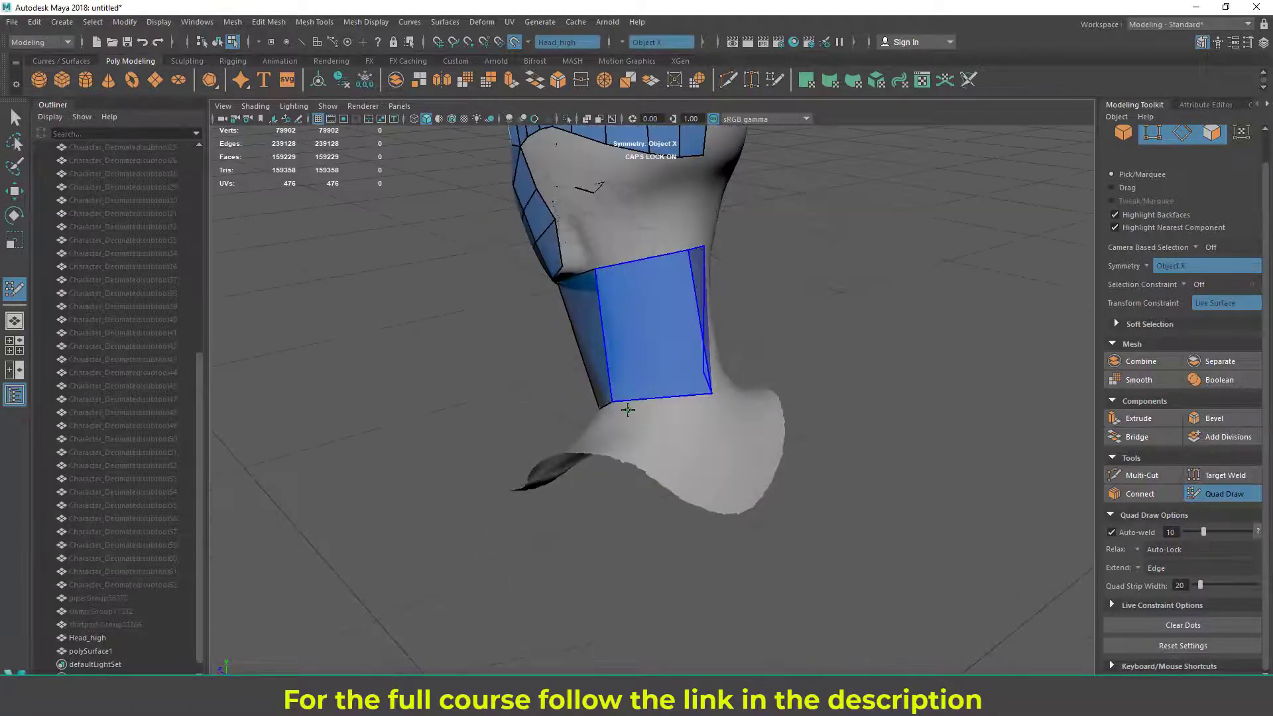
left_click_drag(764, 345, 855, 275, "alt")
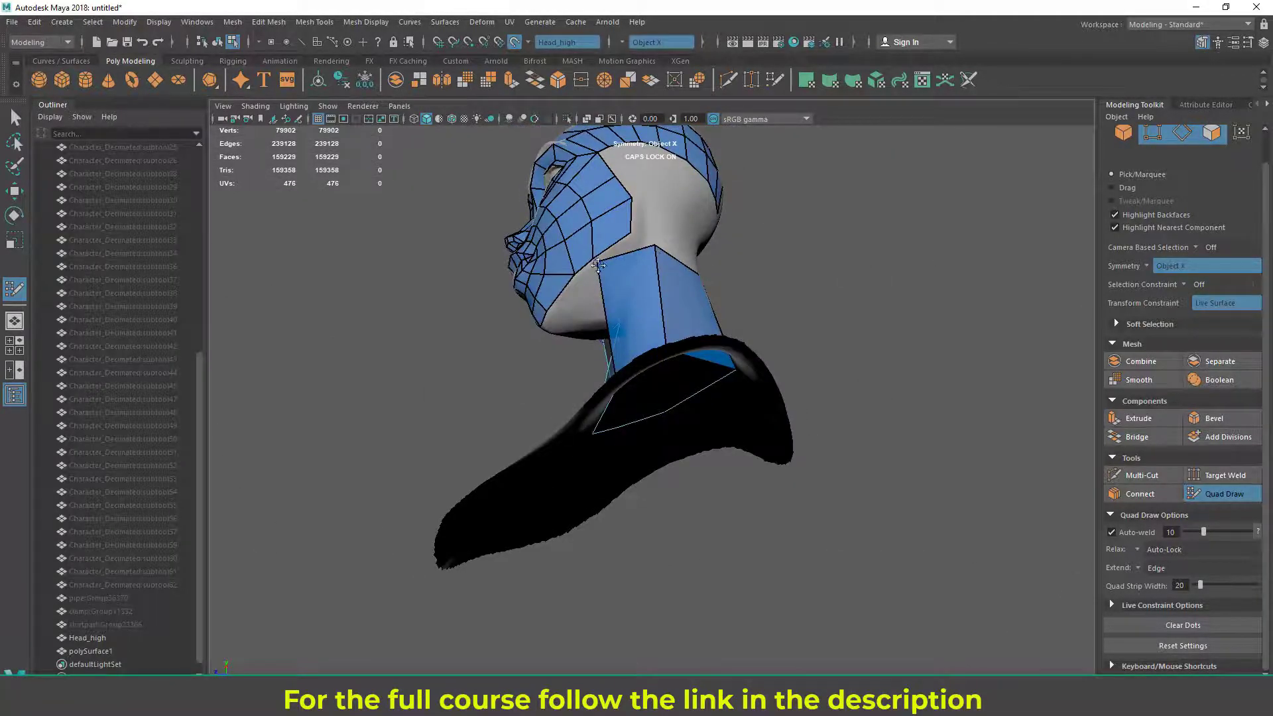
left_click_drag(633, 286, 656, 389, "alt")
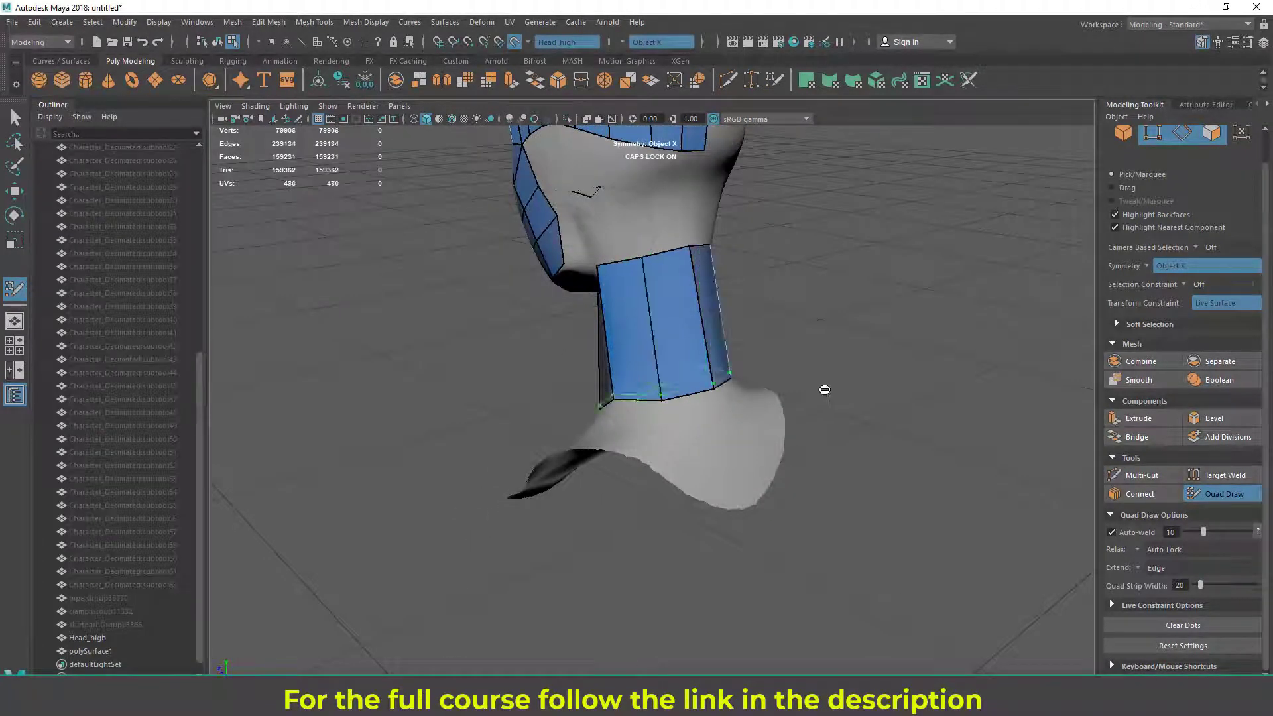
Insert three horizontal edge loops around the neck to divide it into four rows of quads
left_click_drag(833, 321, 693, 331, "alt")
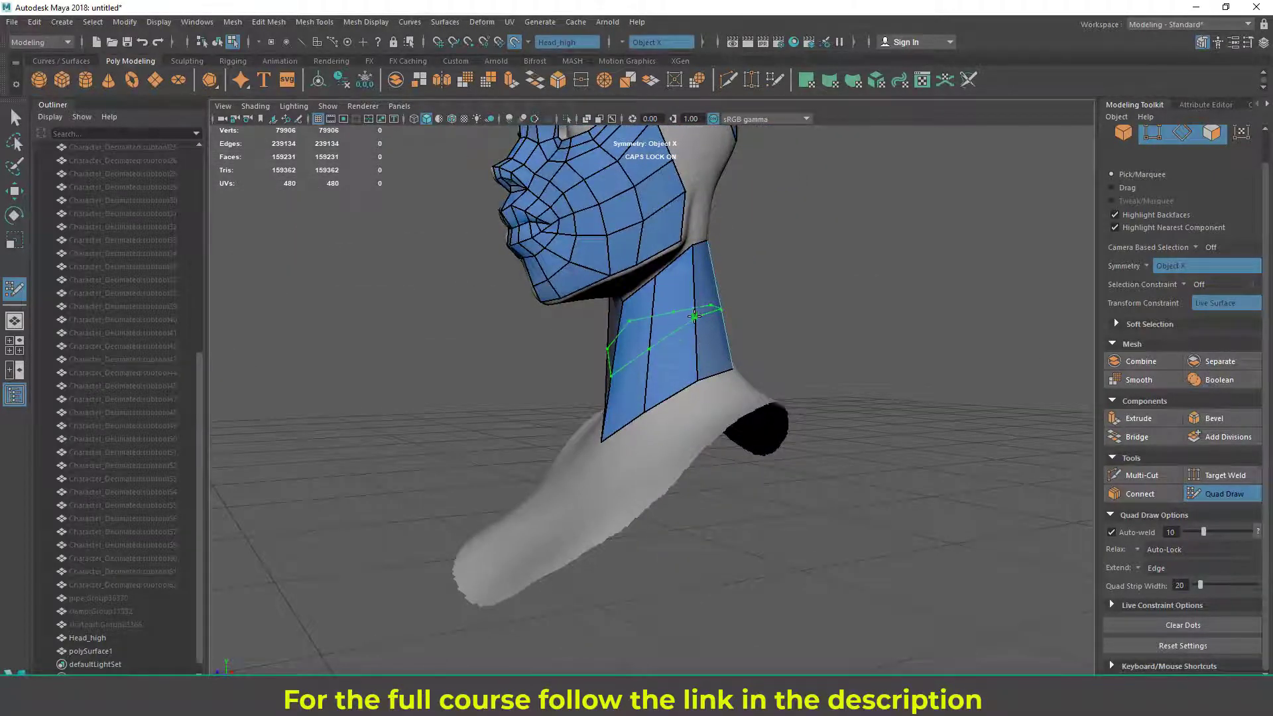
mouse_move(793, 380)
left_mouse_down("alt")
mouse_move(906, 321)
mouse_move(954, 312)
mouse_move(884, 296)
mouse_move(747, 341)
mouse_move(818, 327)
mouse_move(694, 283)
left_mouse_up("alt")
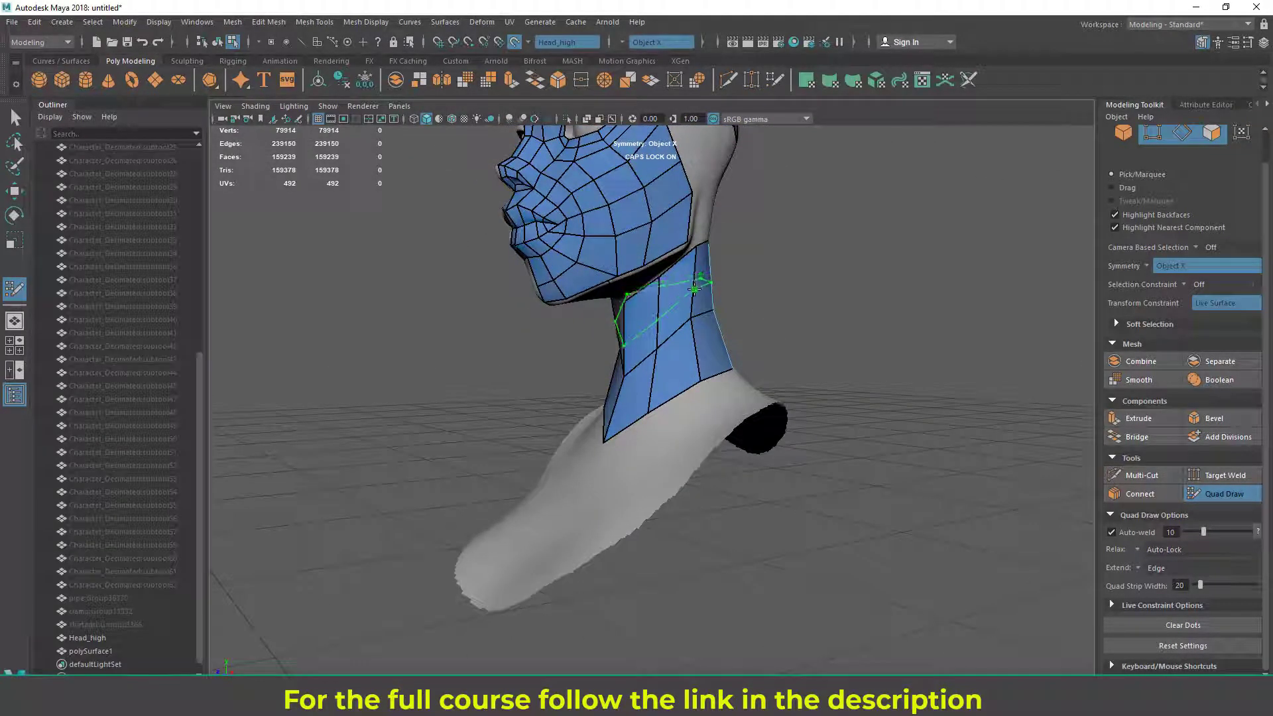
left_click_drag(751, 393, 898, 350, "alt")
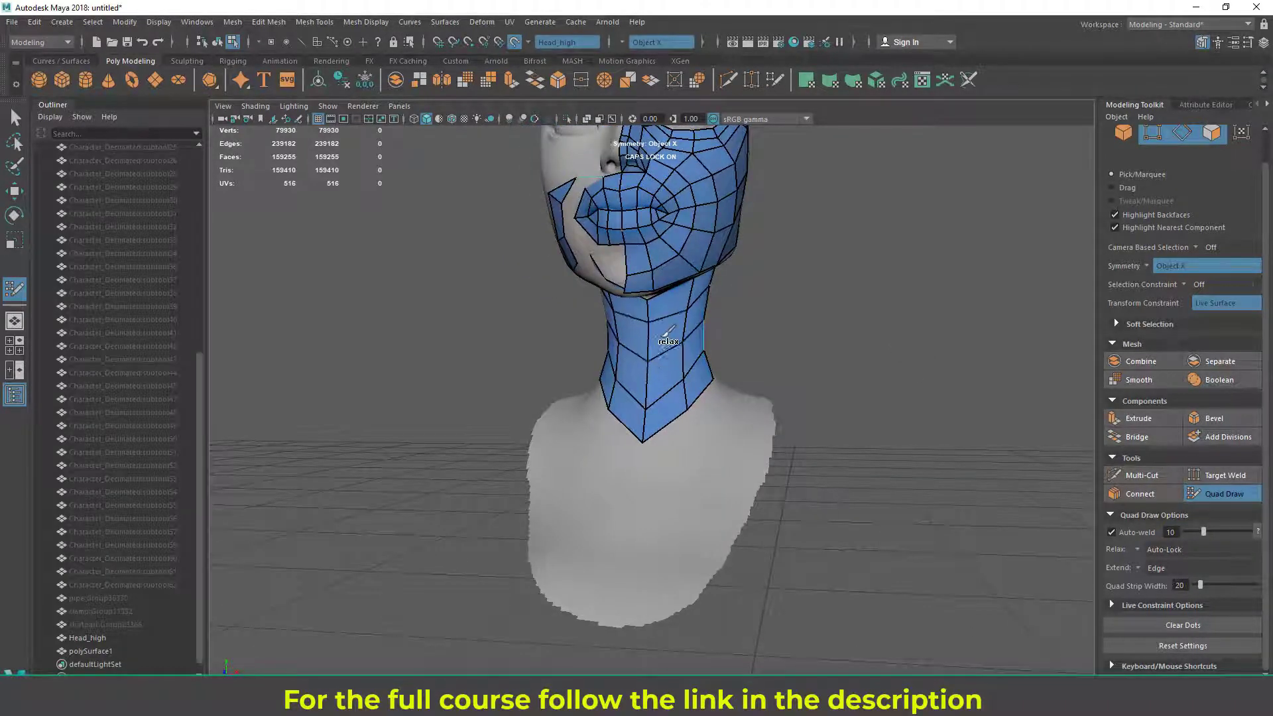
Relax the vertices around the front, side and back of the neck to even out the quads on the sculpt
left_click_drag(724, 345, 607, 331, "alt")
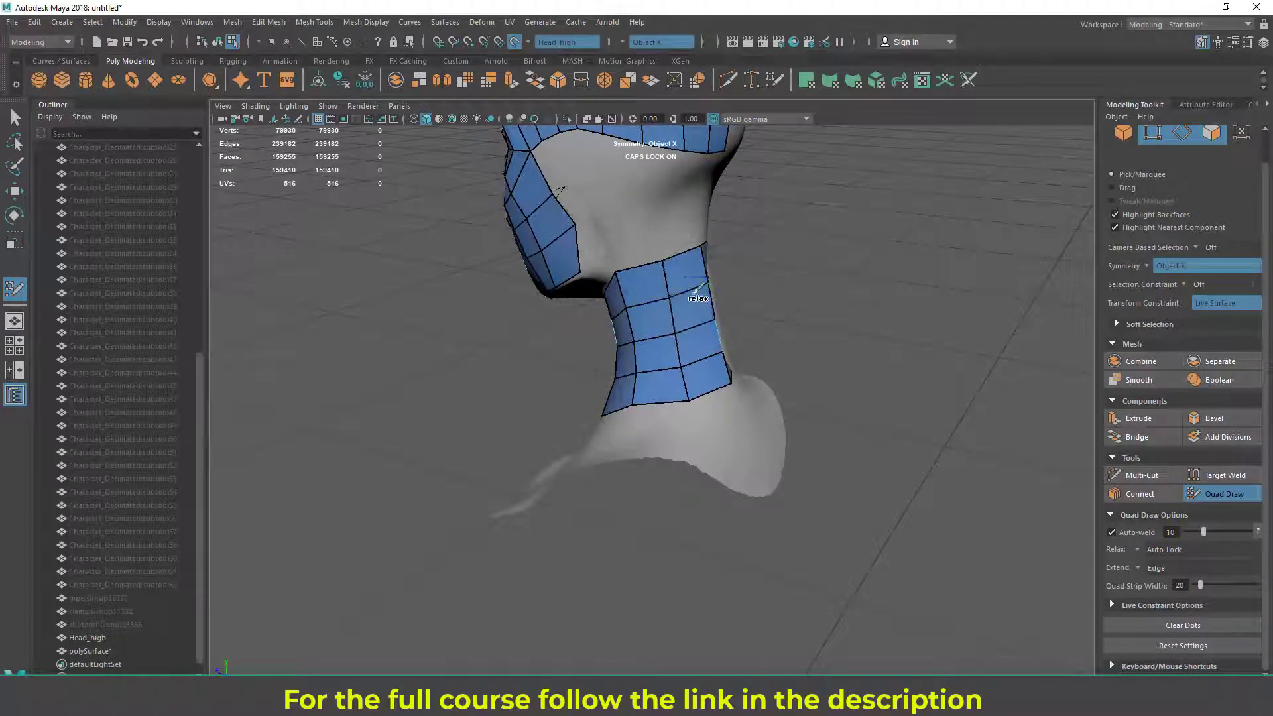
mouse_move(783, 293)
left_mouse_down("alt")
mouse_move(773, 272)
mouse_move(669, 335)
left_mouse_up("alt")
mouse_move(979, 295)
left_mouse_down("alt")
mouse_move(975, 230)
mouse_move(858, 355)
mouse_move(642, 437)
mouse_move(664, 392)
mouse_move(627, 352)
mouse_move(667, 311)
left_mouse_up("alt")
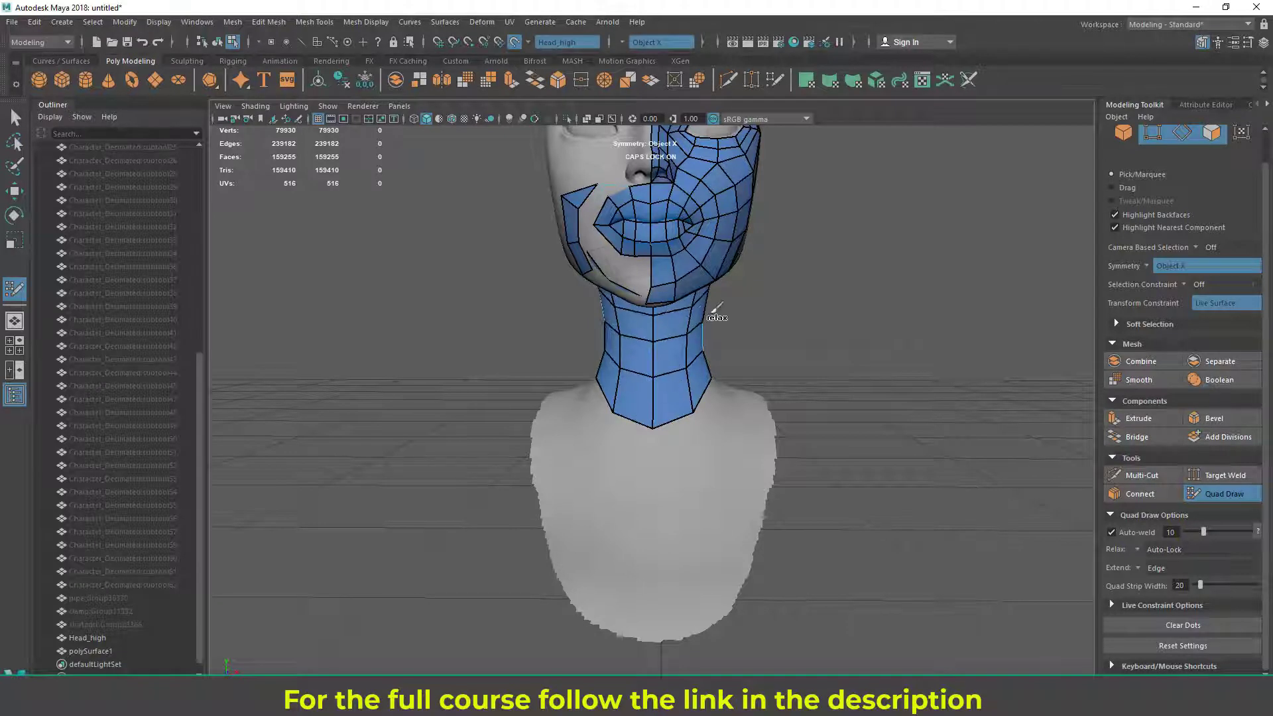
left_click_drag(828, 312, 636, 385, "alt")
mouse_move(729, 358)
left_mouse_down("shift")
mouse_move(646, 252)
mouse_move(669, 240)
mouse_move(712, 252)
mouse_move(838, 213)
mouse_move(656, 265)
left_mouse_up("shift")
left_click_drag(830, 264, 635, 292, "alt")
left_click_drag(780, 289, 856, 248, "alt")
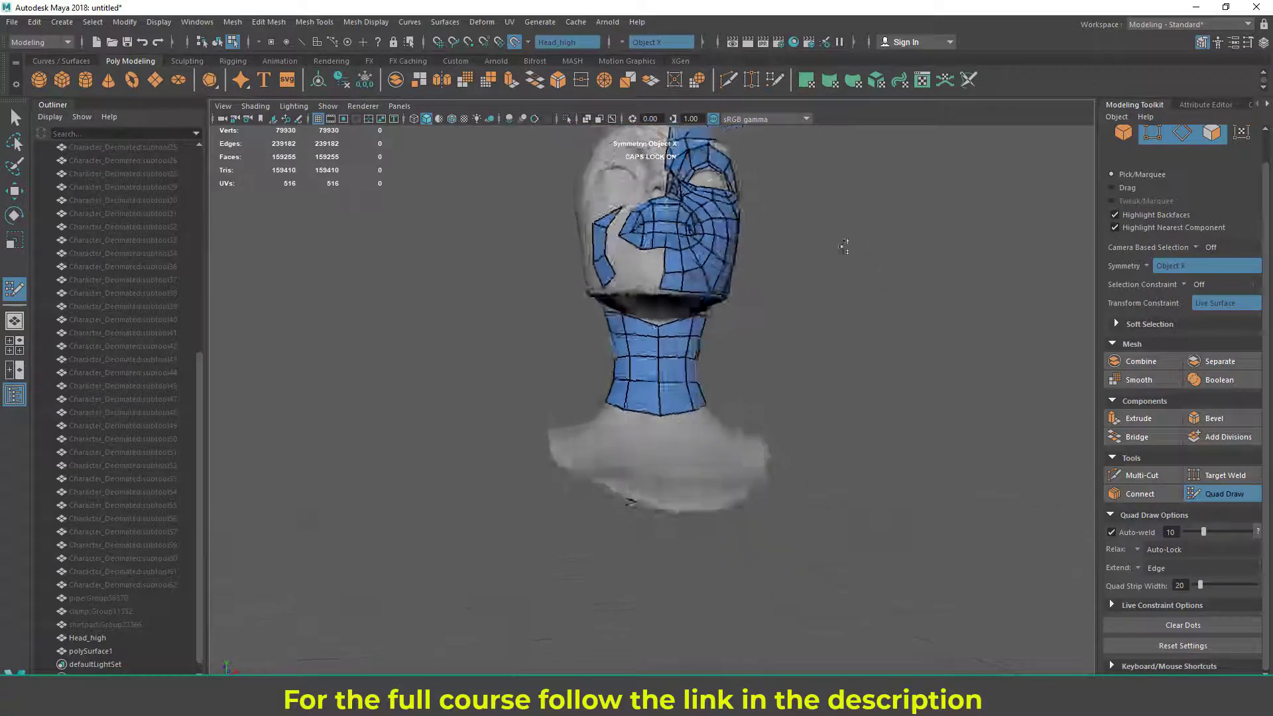
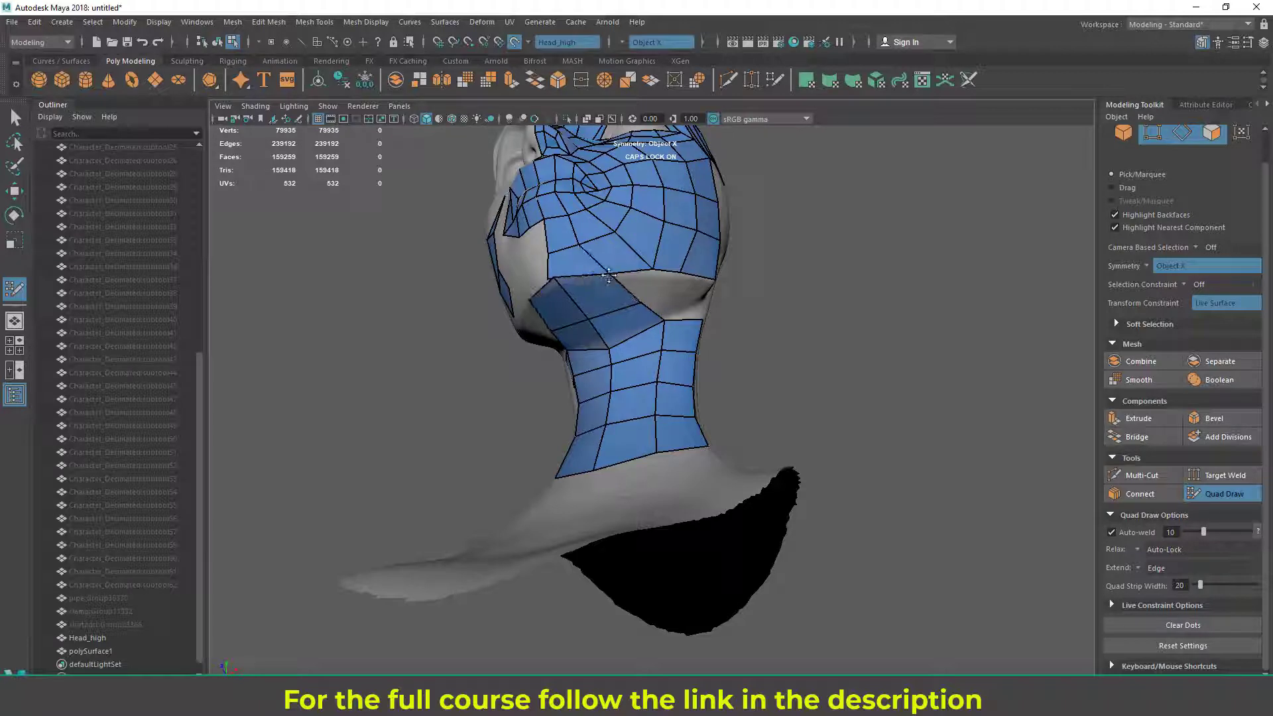
Fill the gap between the jawline and the under-jaw quads with mirrored quads, reaching back to the jaw corner
left_click_drag(583, 277, 661, 323, "alt")
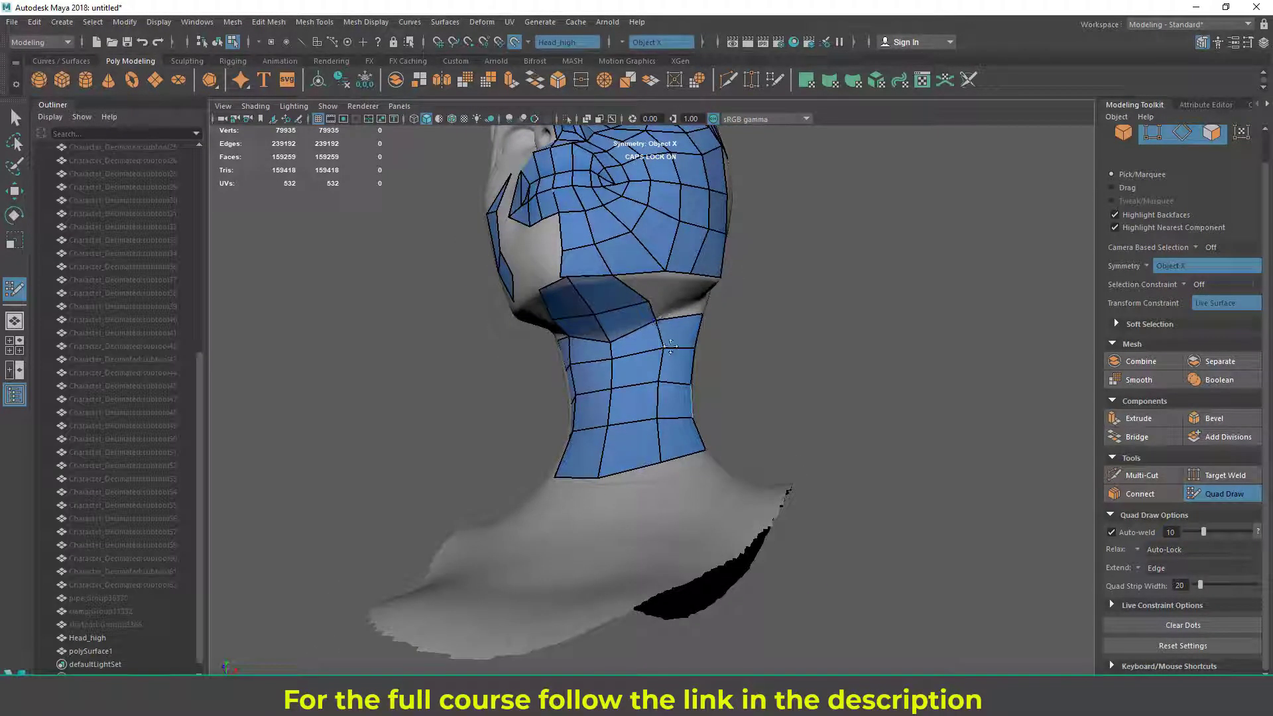
left_click_drag(663, 348, 644, 300, "alt")
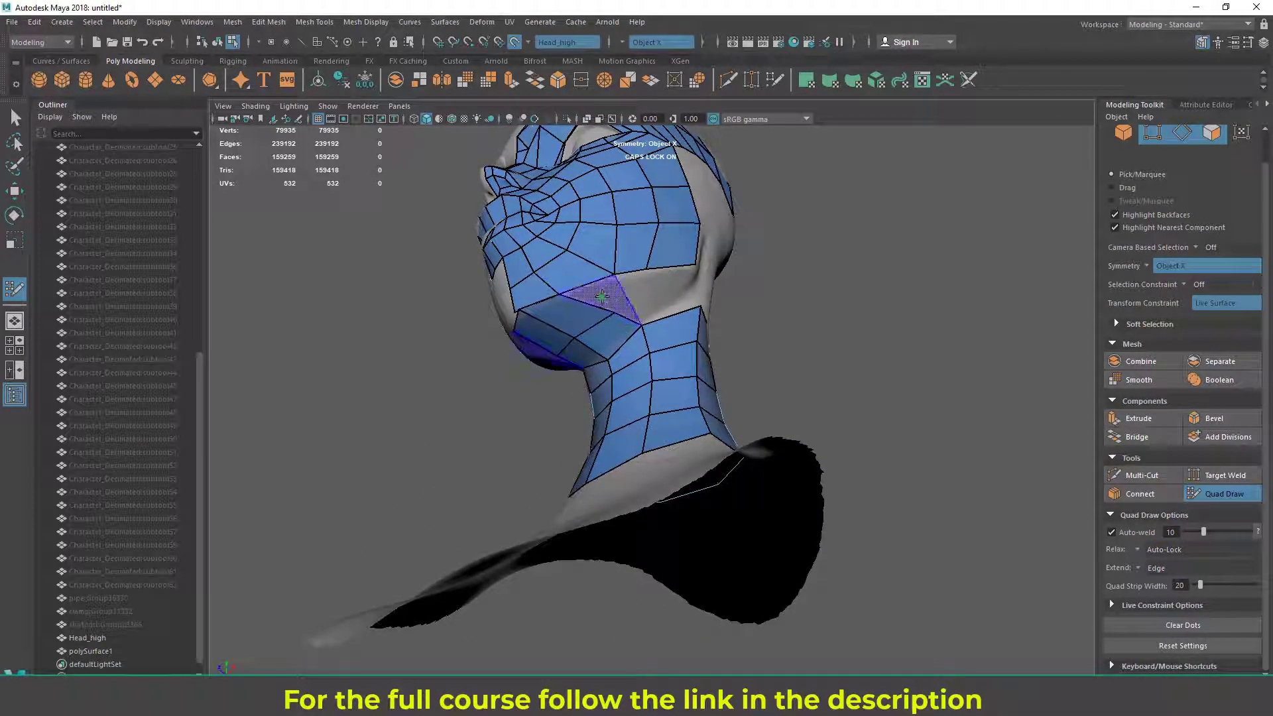
left_click(602, 296, "ctrl+shift")
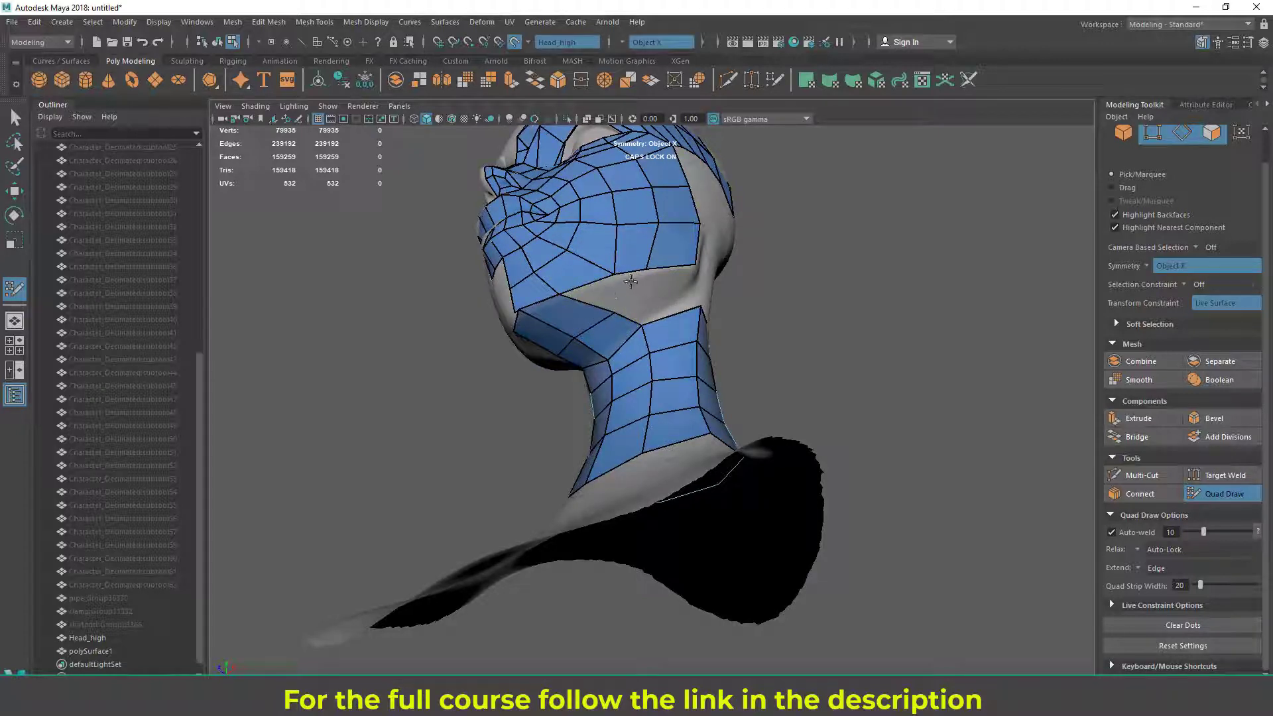
left_click_drag(626, 282, 571, 314, "alt")
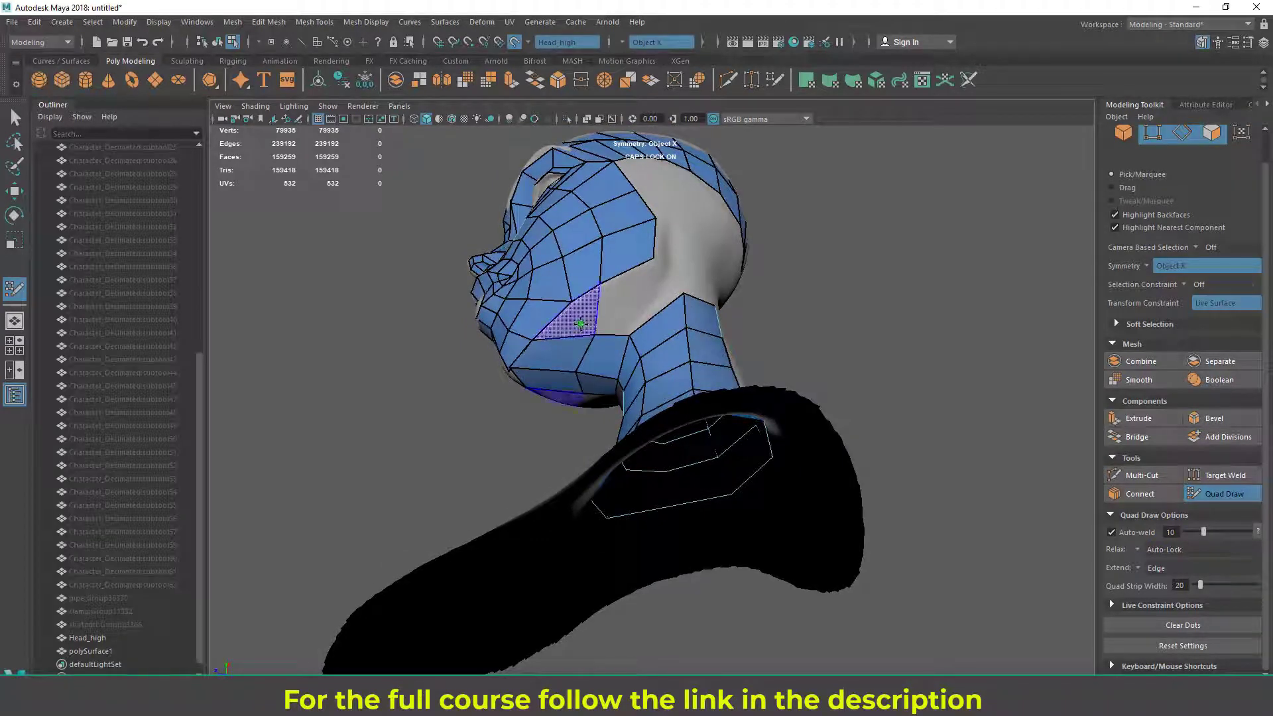
mouse_move(746, 322)
left_mouse_down("alt")
mouse_move(822, 304)
mouse_move(790, 319)
mouse_move(722, 307)
mouse_move(844, 304)
mouse_move(719, 313)
mouse_move(693, 333)
mouse_move(638, 287)
left_mouse_up("alt")
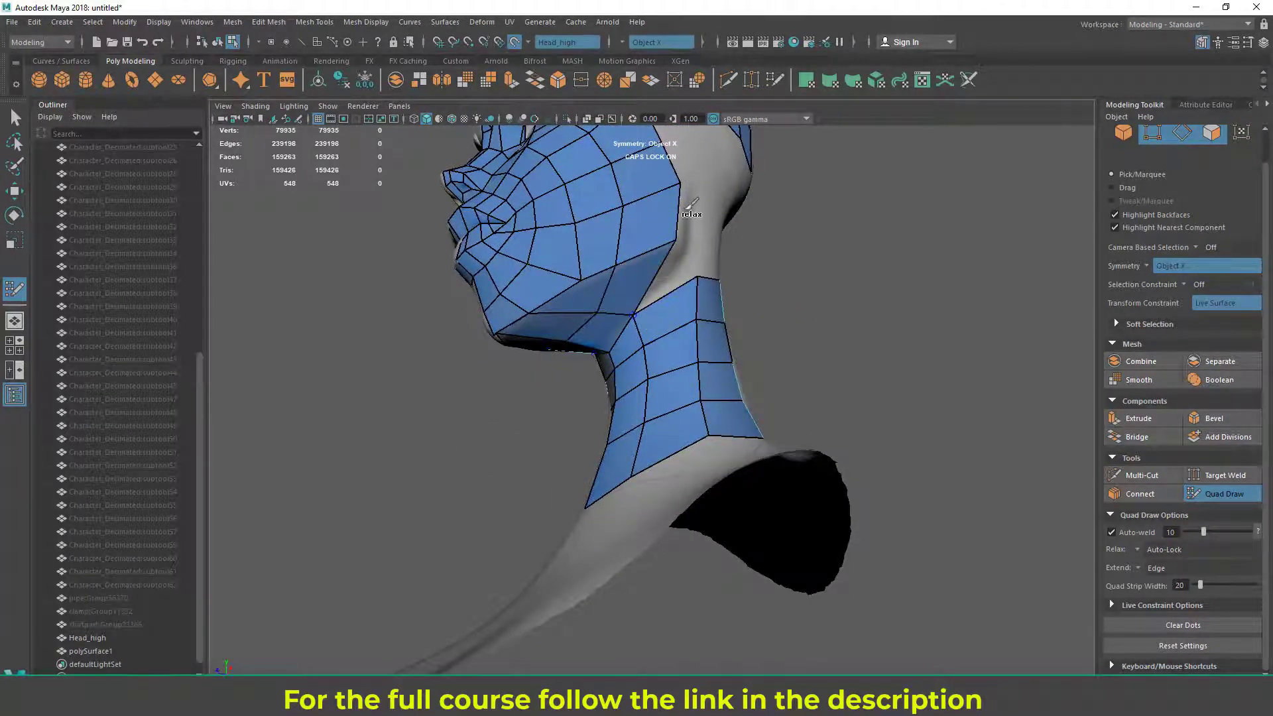
Place dots above the neck behind the jaw and fill another mirrored row of quads around to the back of the neck
left_click_drag(689, 209, 674, 295, "alt")
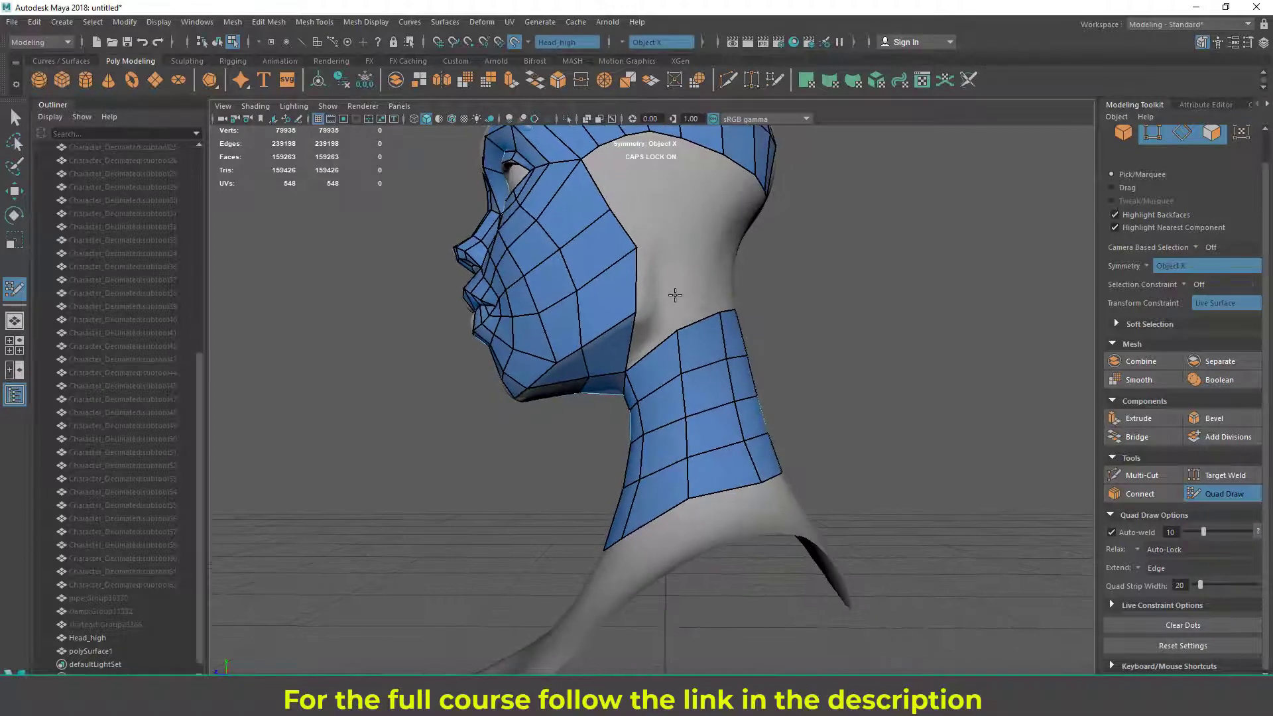
left_click_drag(759, 317, 676, 331, "alt")
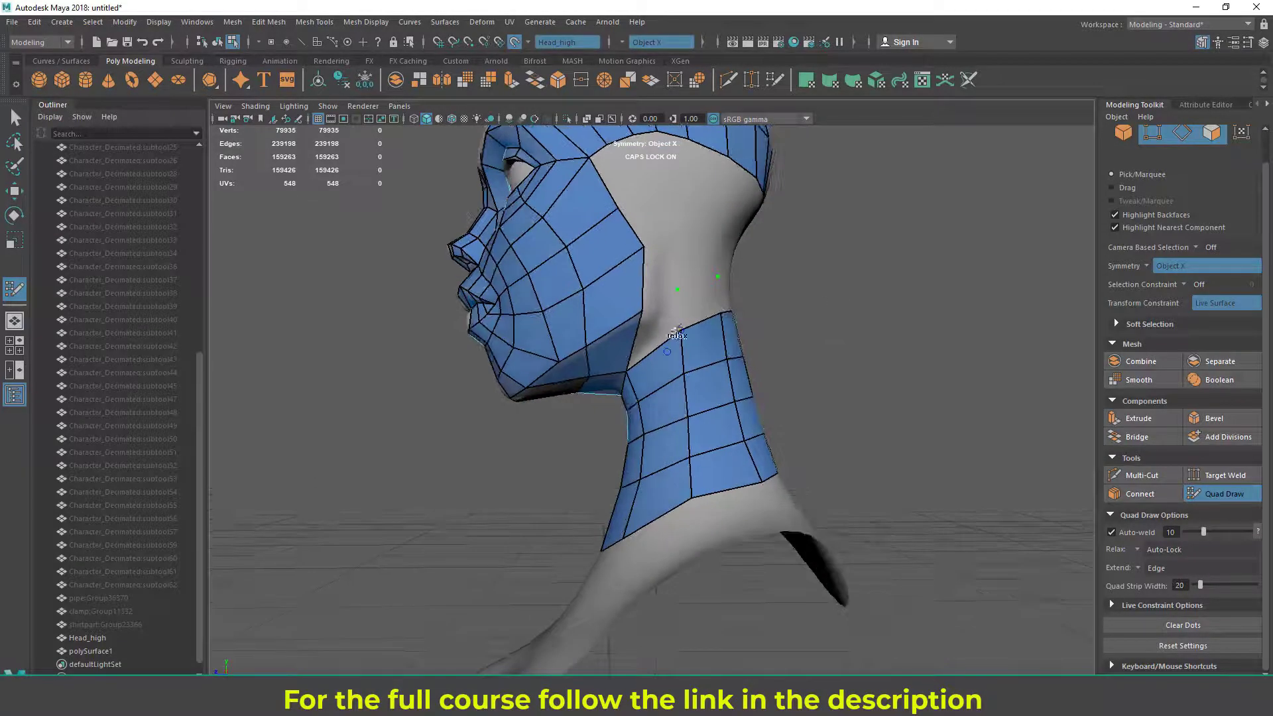
key("shift")
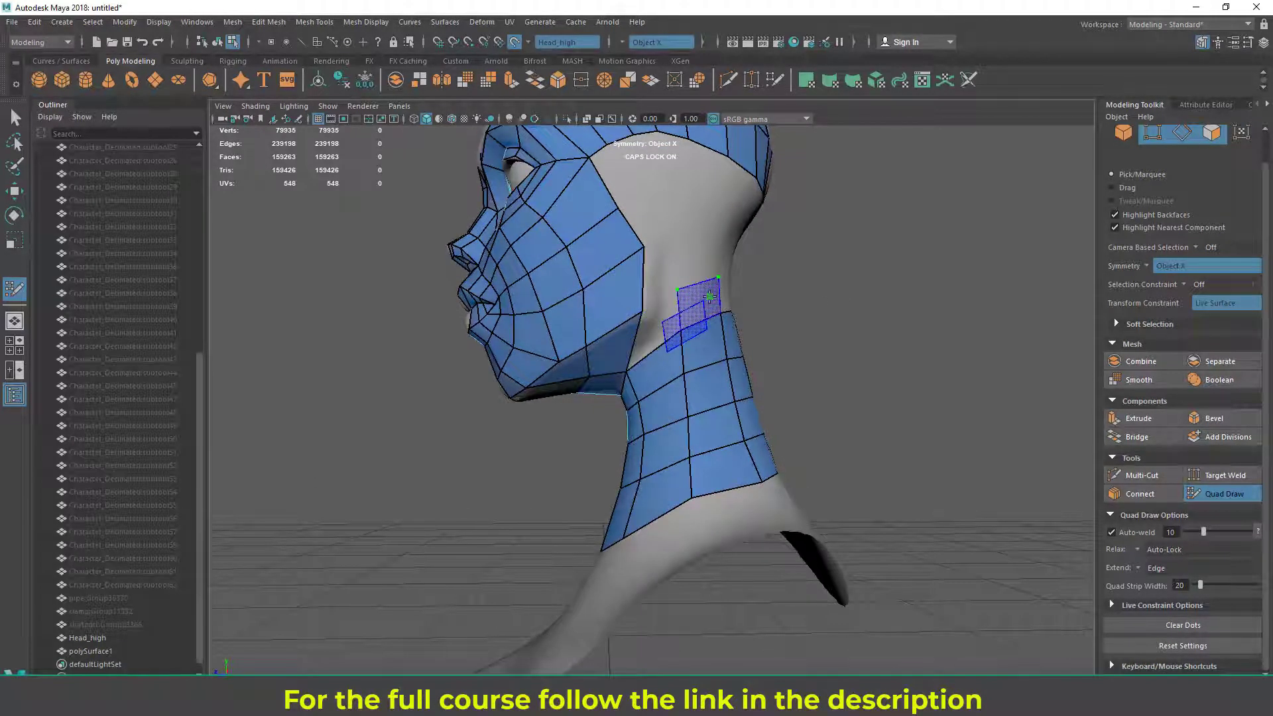
left_click(697, 304, "shift")
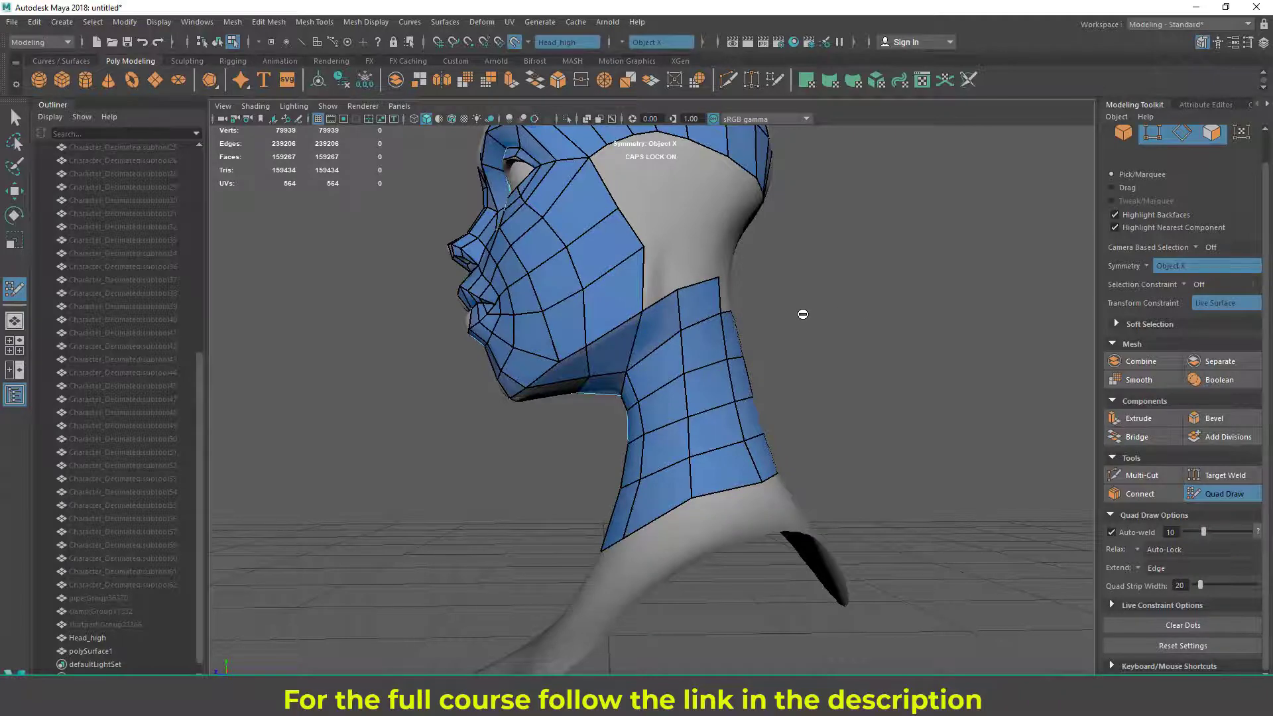
left_click_drag(802, 312, 761, 302, "alt")
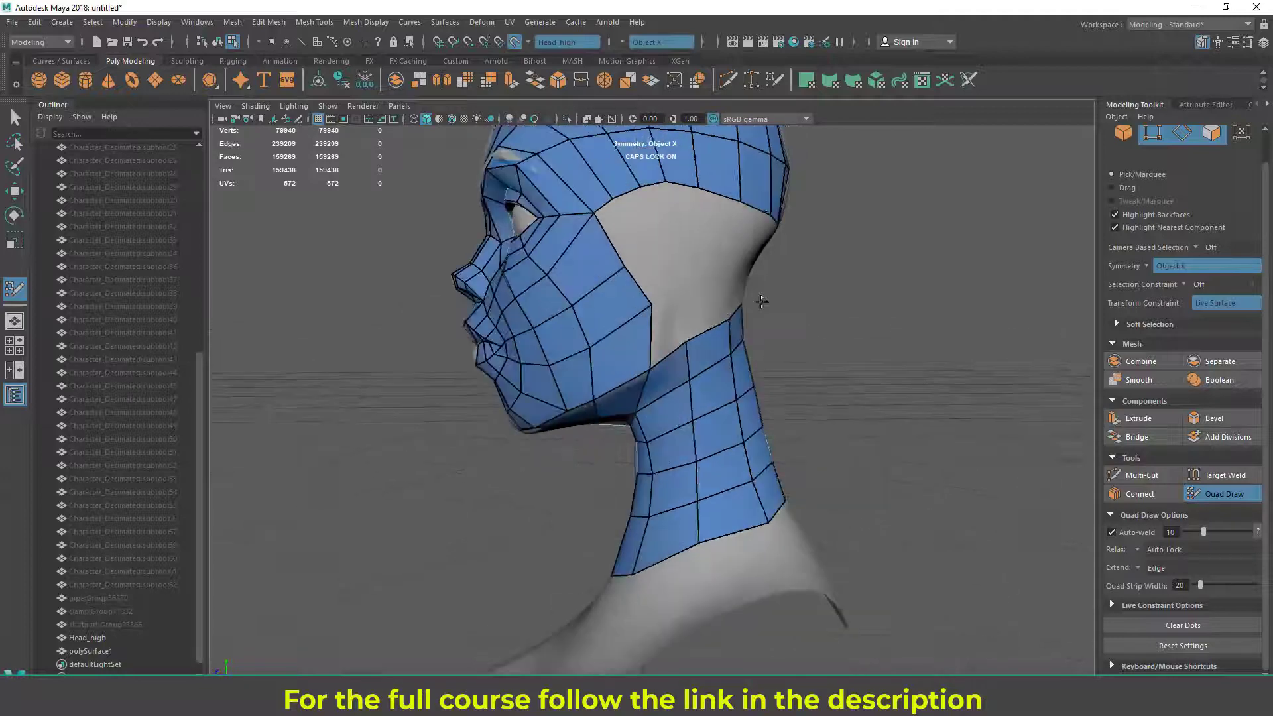
Draw a strip of quads behind the ear to the back of the head and fill the first quad between it and the skull
scroll(761, 302, "down", 3)
middle_click_drag(761, 302, 786, 338, "alt")
left_click_drag(787, 338, 605, 398, "alt")
scroll(702, 376, "up", 2)
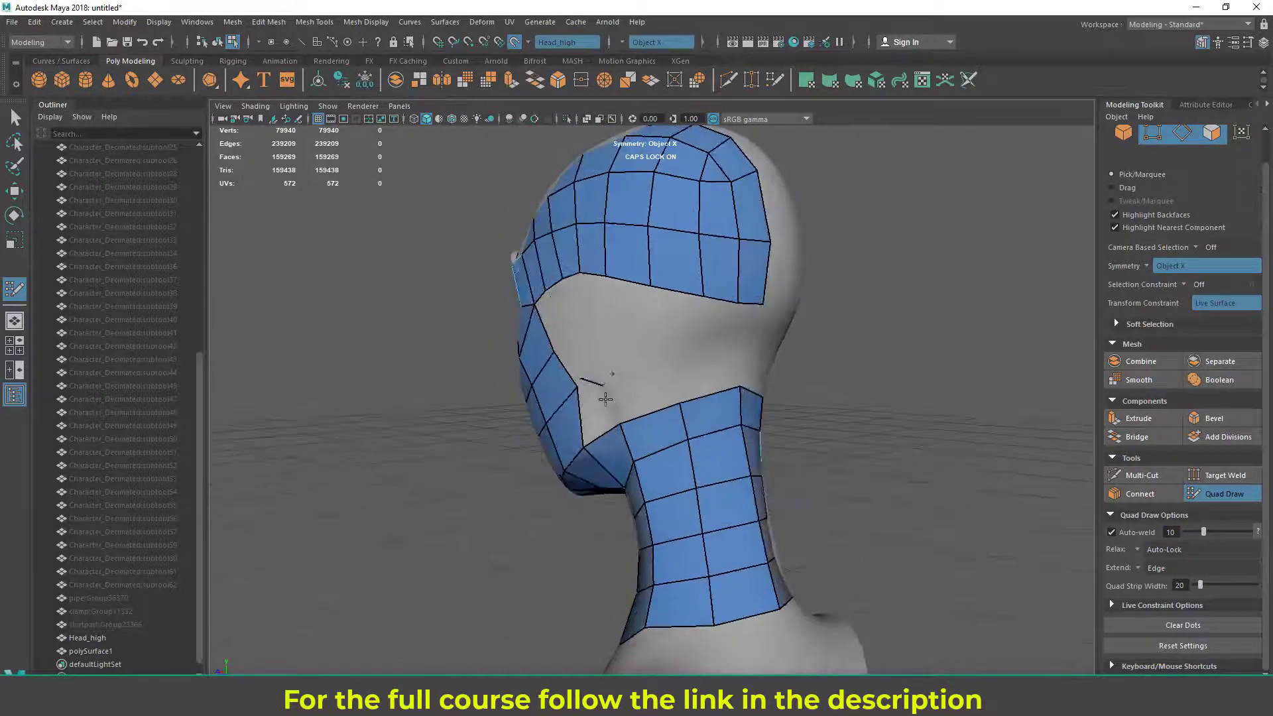
mouse_move(630, 278)
left_mouse_down("alt")
mouse_move(676, 336)
mouse_move(628, 277)
mouse_move(653, 340)
mouse_move(690, 379)
left_mouse_up("alt")
mouse_move(728, 331)
left_mouse_down("alt")
mouse_move(665, 313)
mouse_move(682, 370)
mouse_move(702, 352)
mouse_move(682, 369)
mouse_move(733, 370)
mouse_move(717, 368)
left_mouse_up("alt")
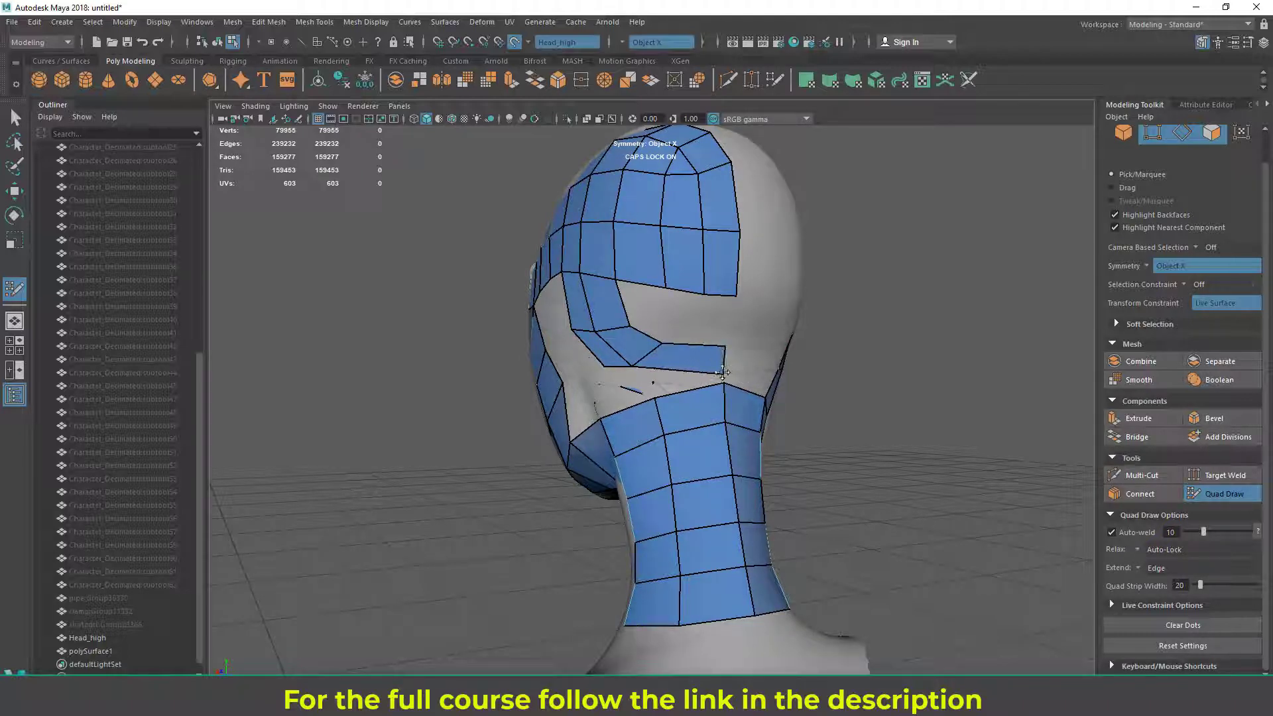
mouse_move(782, 356)
left_mouse_down("alt")
mouse_move(679, 355)
mouse_move(781, 371)
mouse_move(748, 344)
mouse_move(745, 360)
mouse_move(662, 359)
mouse_move(676, 329)
mouse_move(668, 338)
left_mouse_up("alt")
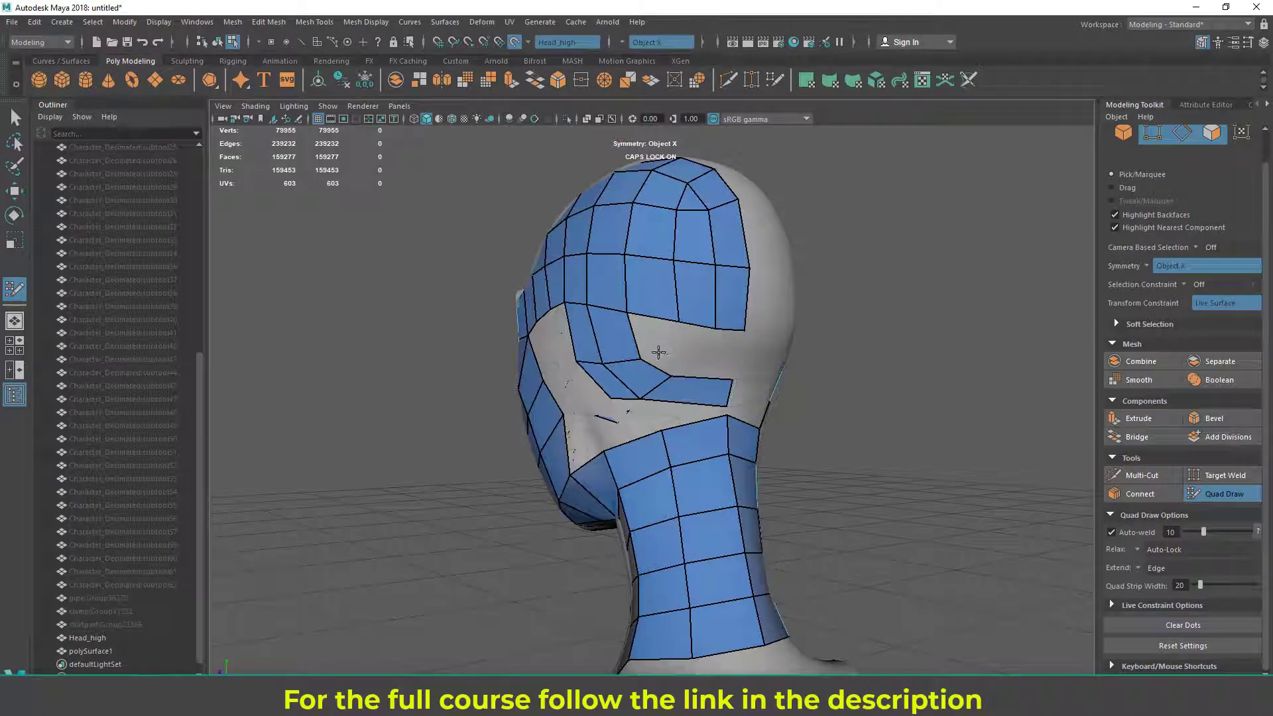
left_click(659, 351, "shift")
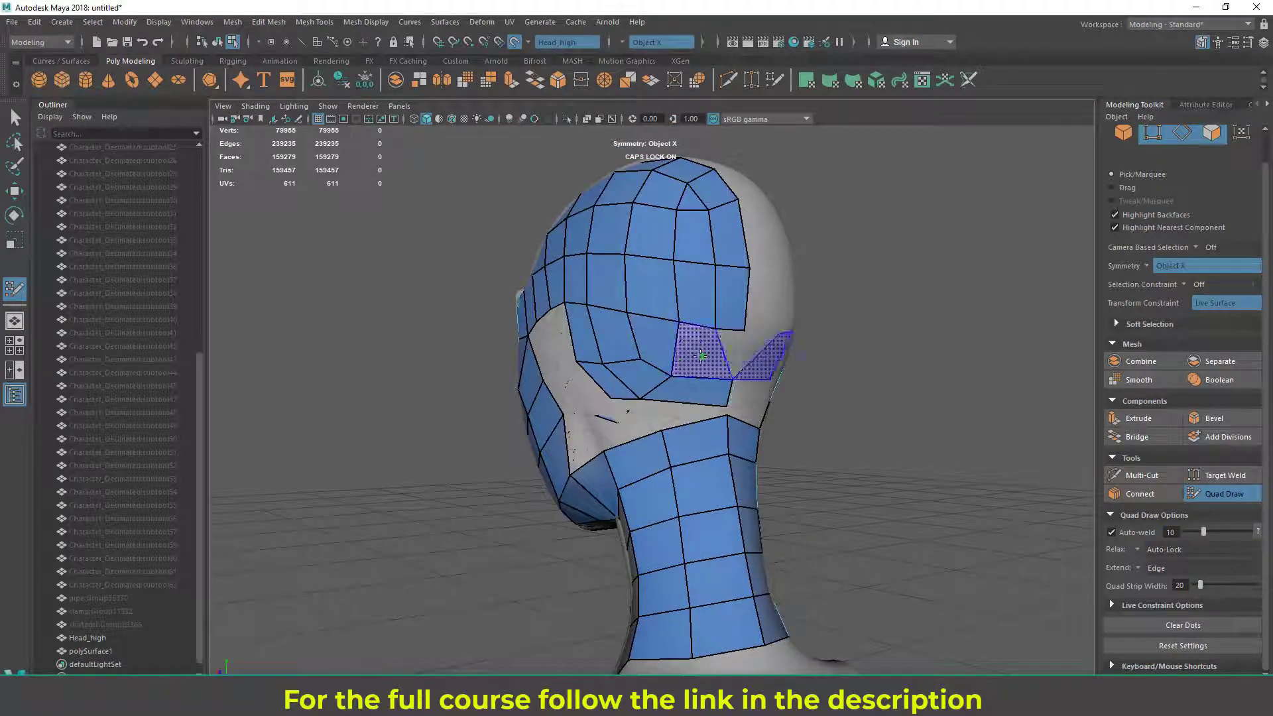
left_click(718, 354, "shift")
left_click_drag(798, 378, 720, 386, "alt")
key("ctrl+z")
key("ctrl+z")
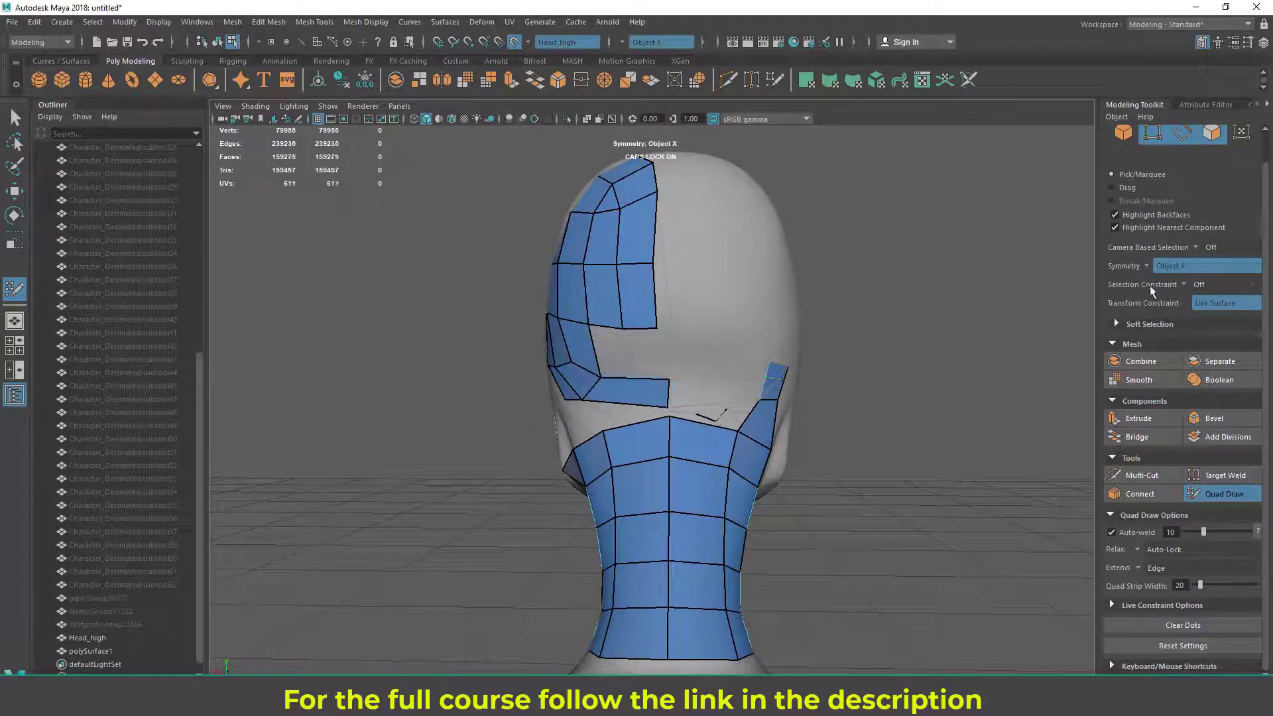
Turn modeling symmetry off and fill the remaining gap between the lower back of the skull and the strip below it
left_click(1147, 266)
left_click(1175, 276)
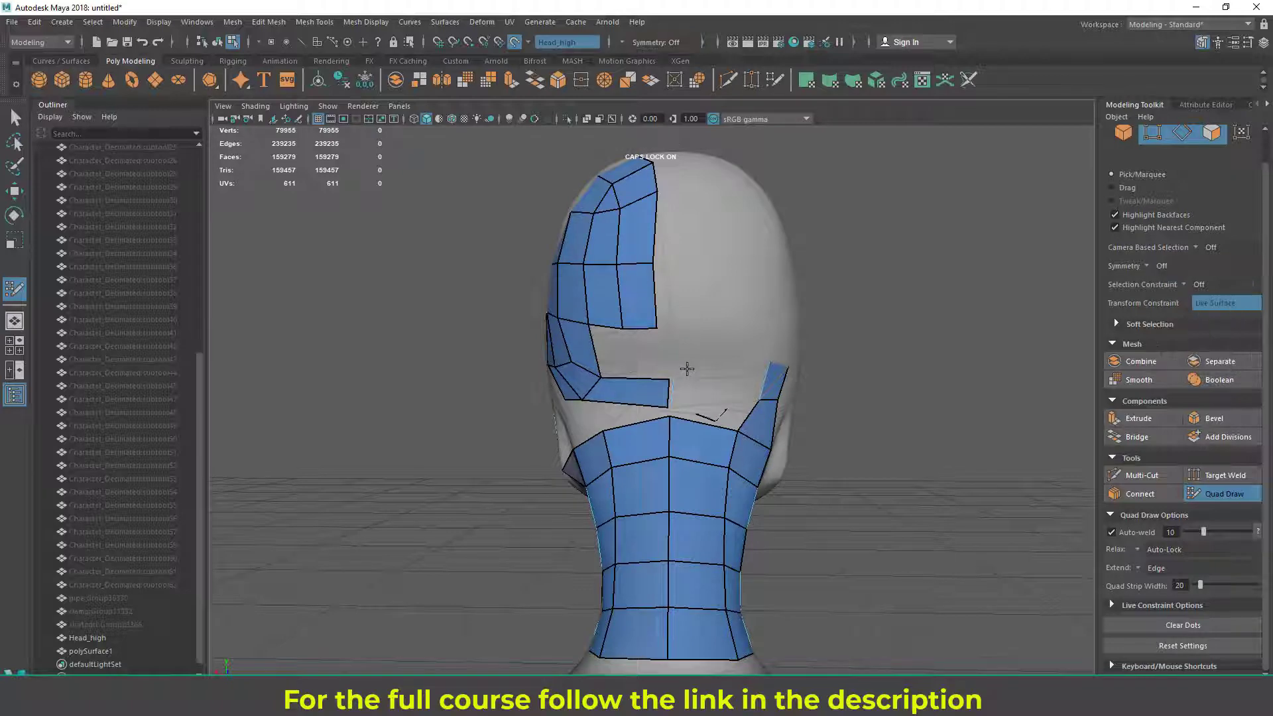
left_click_drag(687, 369, 713, 361, "alt")
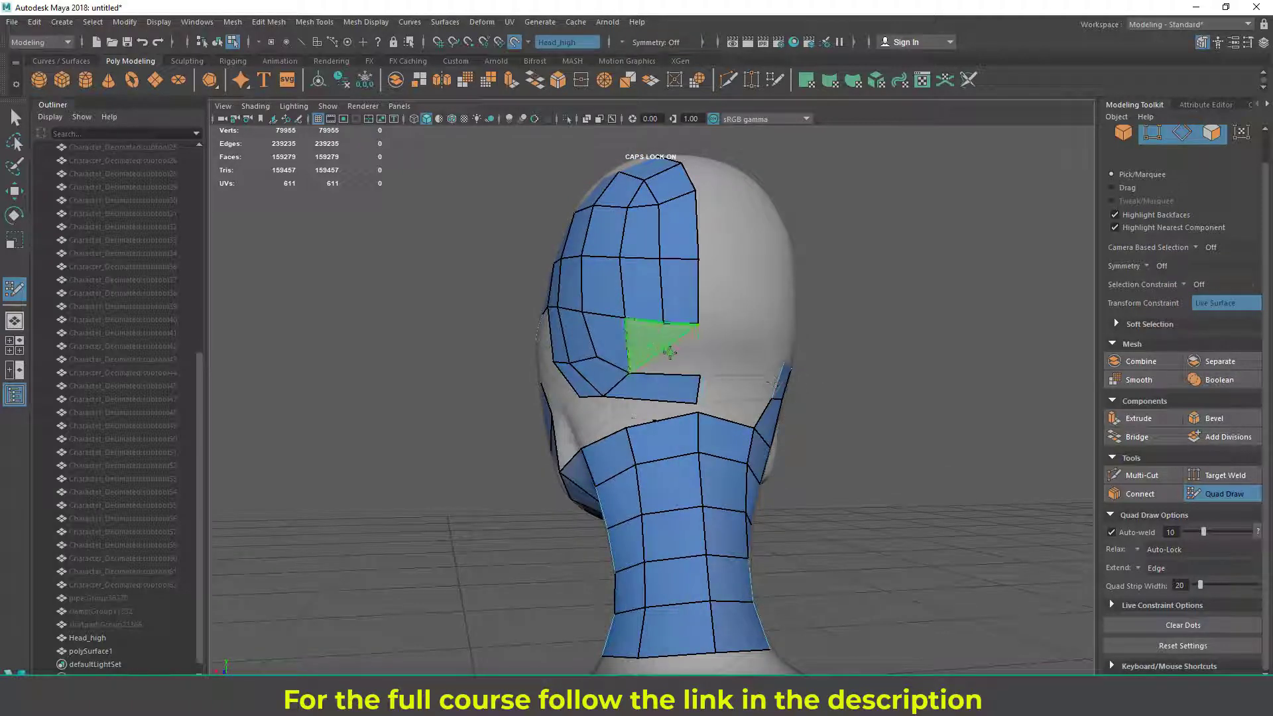
left_click(659, 346, "shift")
Fill the gap between the skull strip, the neck's upper edge and the cheek with quads, leaving the ear area open
left_click_drag(750, 358, 663, 373, "alt")
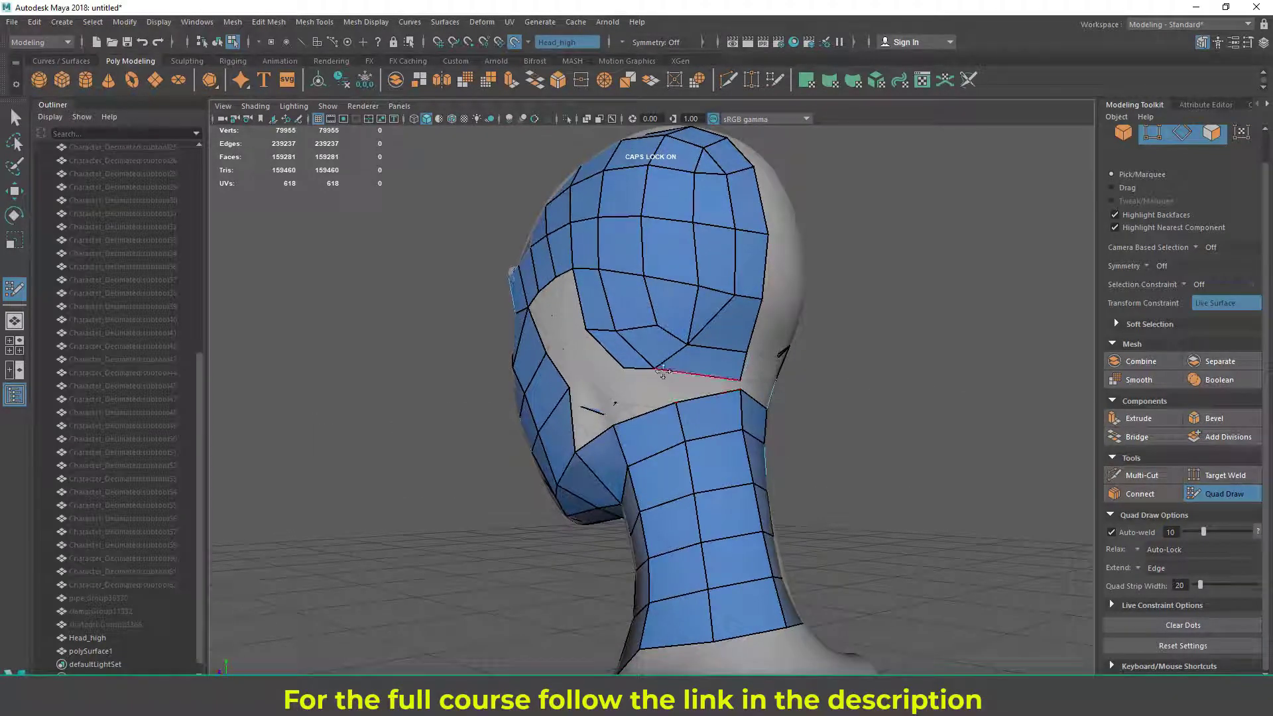
mouse_move(754, 398)
left_mouse_down("alt")
mouse_move(767, 398)
mouse_move(732, 391)
mouse_move(887, 405)
mouse_move(691, 401)
left_mouse_up("alt")
left_click(689, 389, "shift")
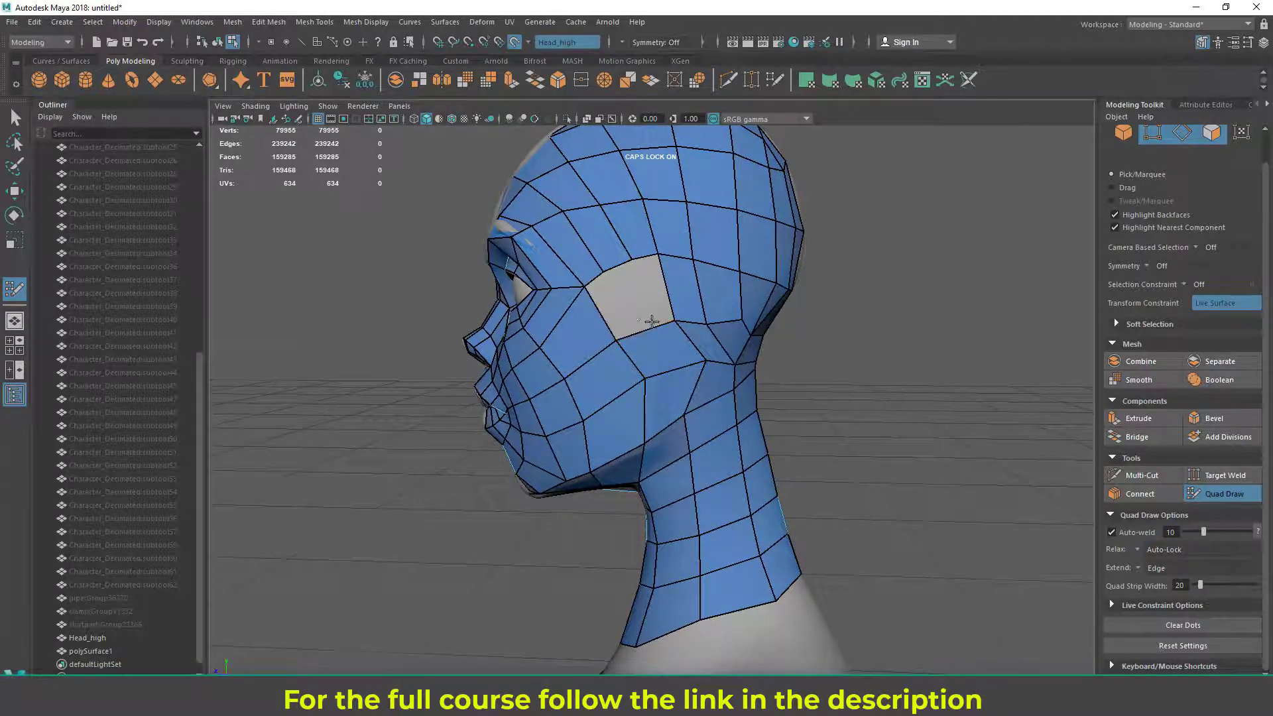
Clean up the edge flow behind the ear opening and across the lower back of the skull
left_click_drag(642, 316, 595, 335, "alt")
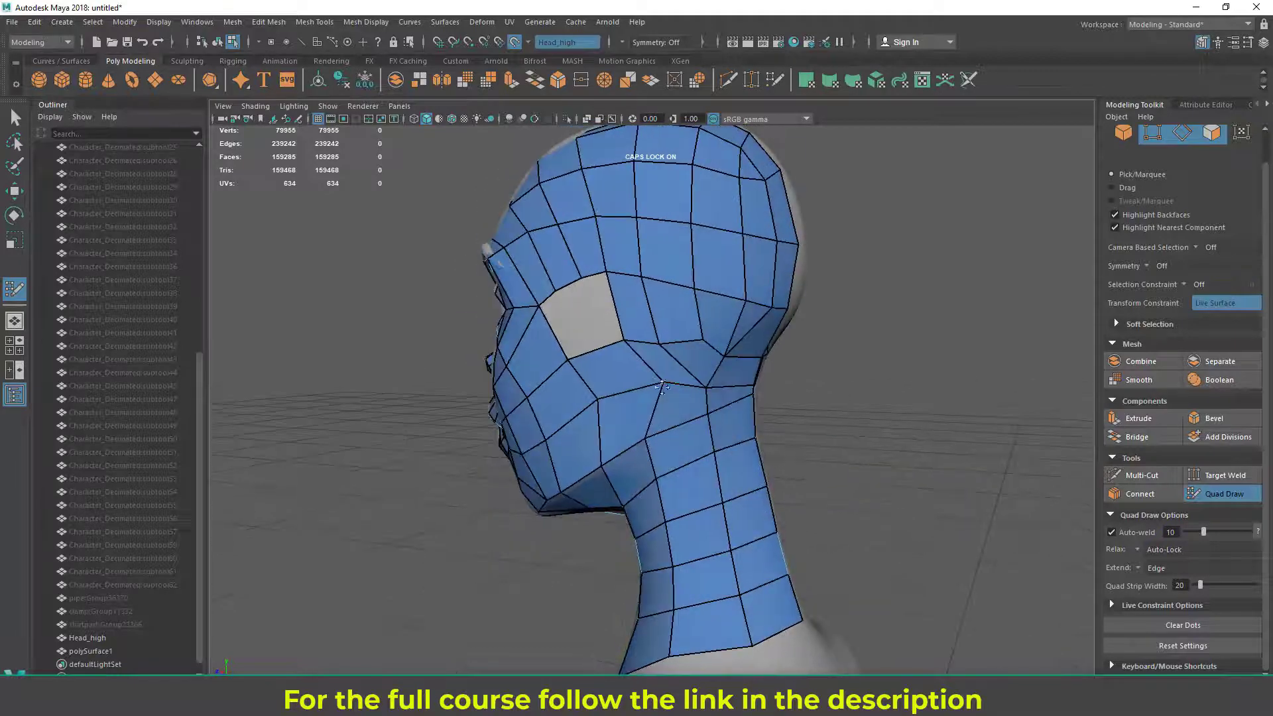
left_click_drag(801, 361, 694, 338, "alt")
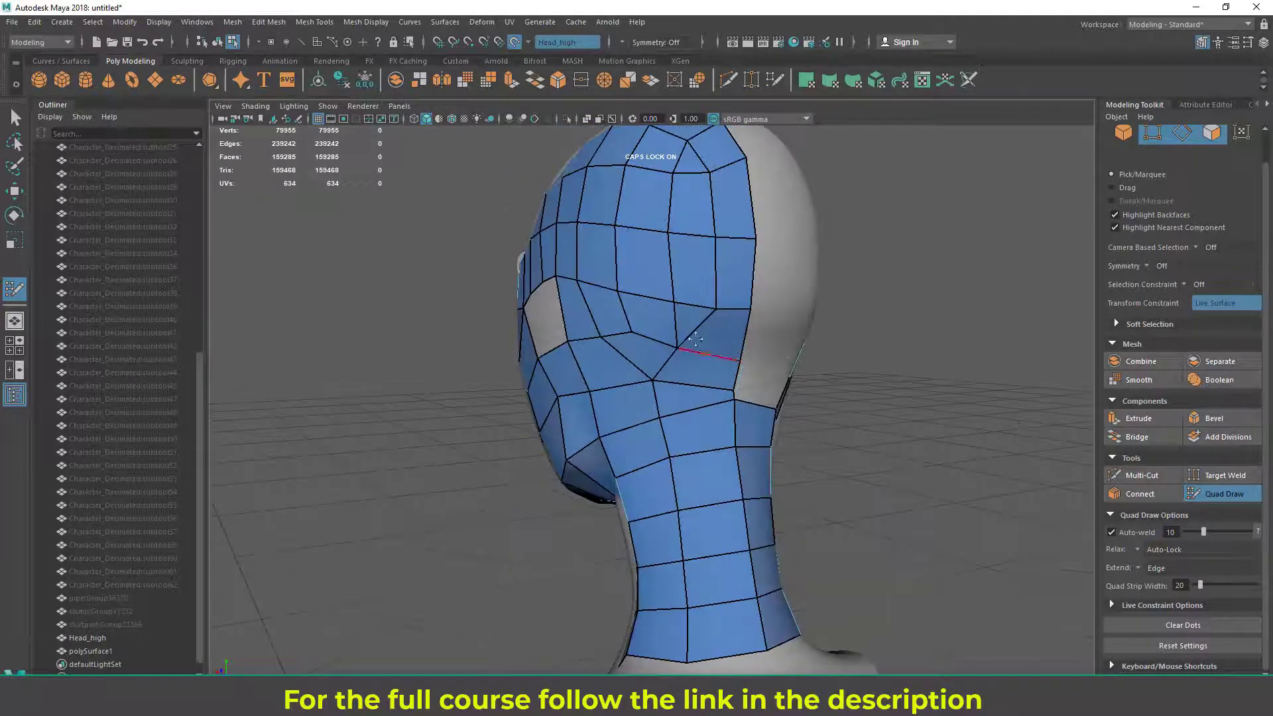
mouse_move(733, 401)
left_mouse_down("alt")
mouse_move(721, 390)
mouse_move(662, 399)
mouse_move(662, 369)
mouse_move(631, 380)
mouse_move(690, 378)
mouse_move(648, 375)
left_mouse_up("alt")
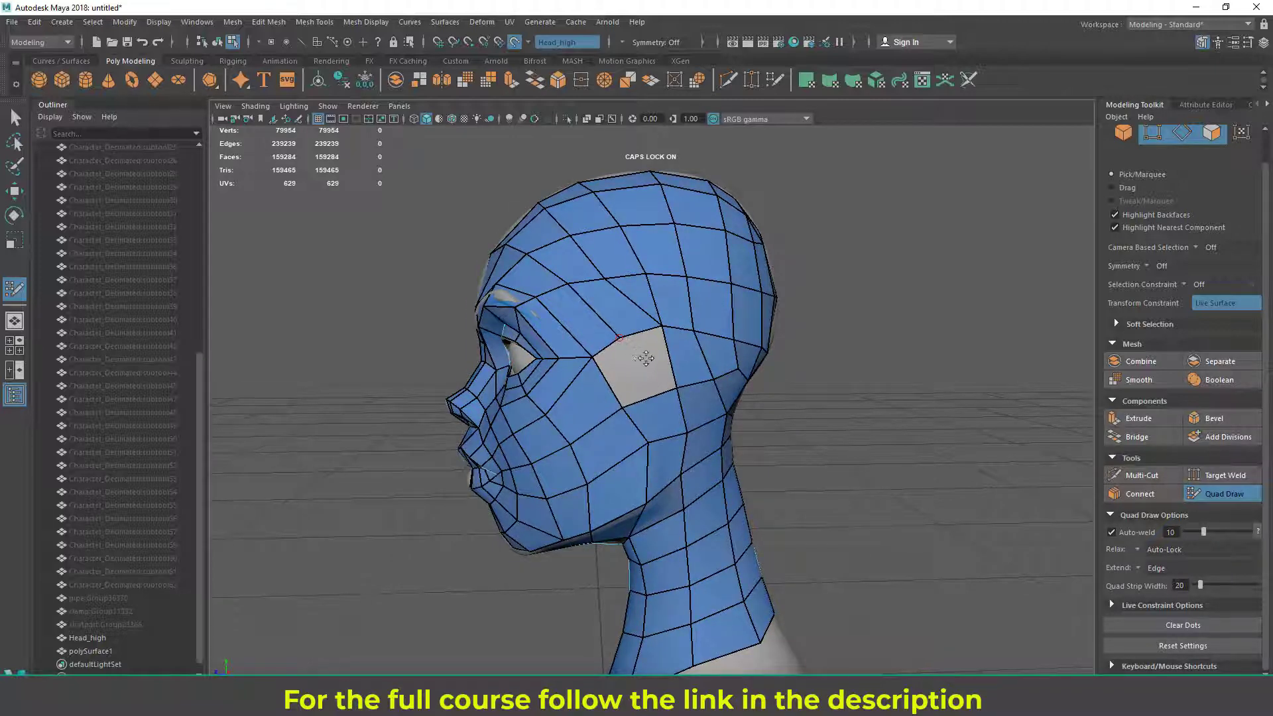
Close the remaining ear opening on the side of the head, merge the leftover sliver and relax the surrounding quads
left_click_drag(646, 357, 628, 392, "alt")
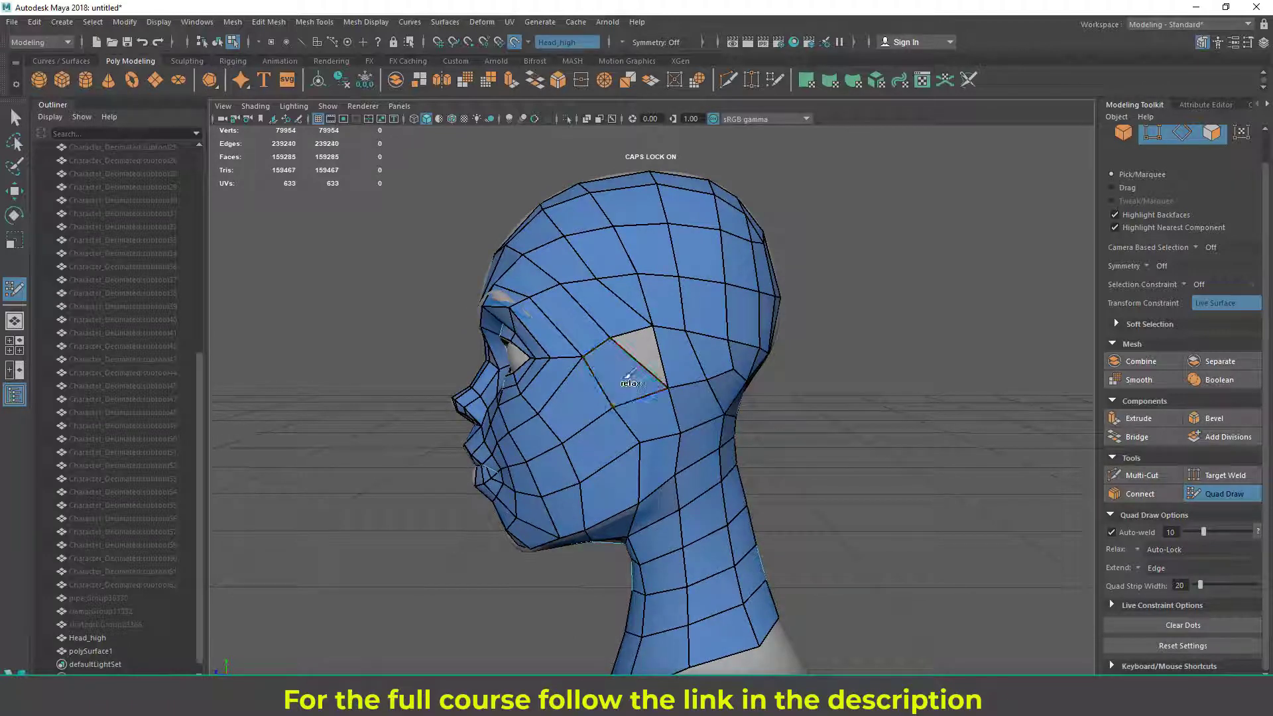
mouse_move(794, 416)
left_mouse_down("alt")
mouse_move(722, 398)
mouse_move(663, 345)
left_mouse_up("alt")
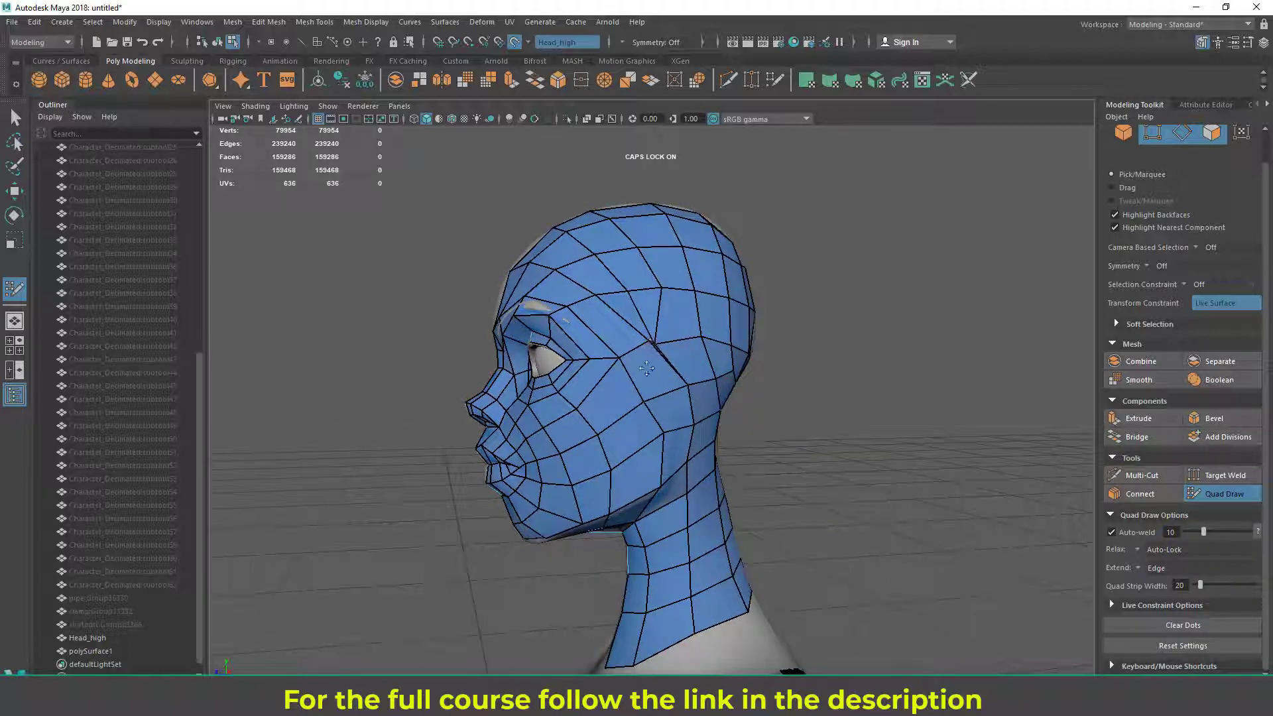
mouse_move(653, 351)
left_mouse_down("alt")
mouse_move(694, 415)
mouse_move(676, 366)
left_mouse_up("alt")
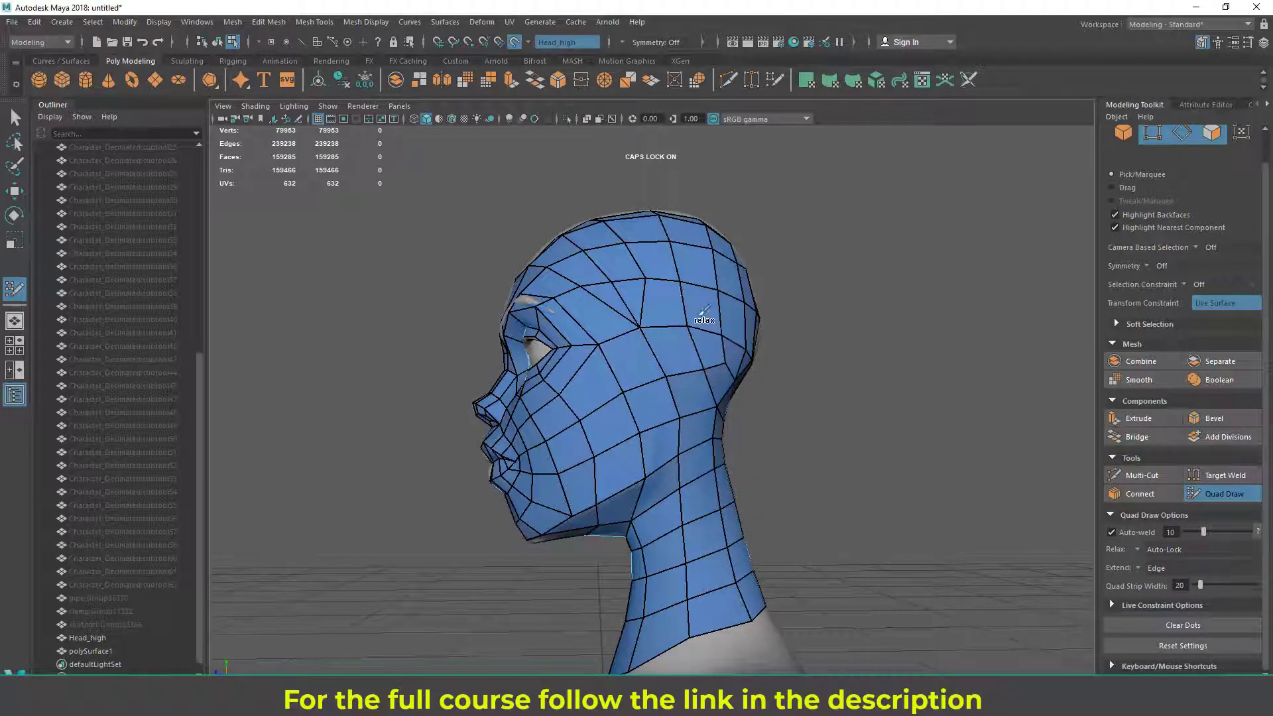
left_click_drag(683, 282, 651, 304, "alt")
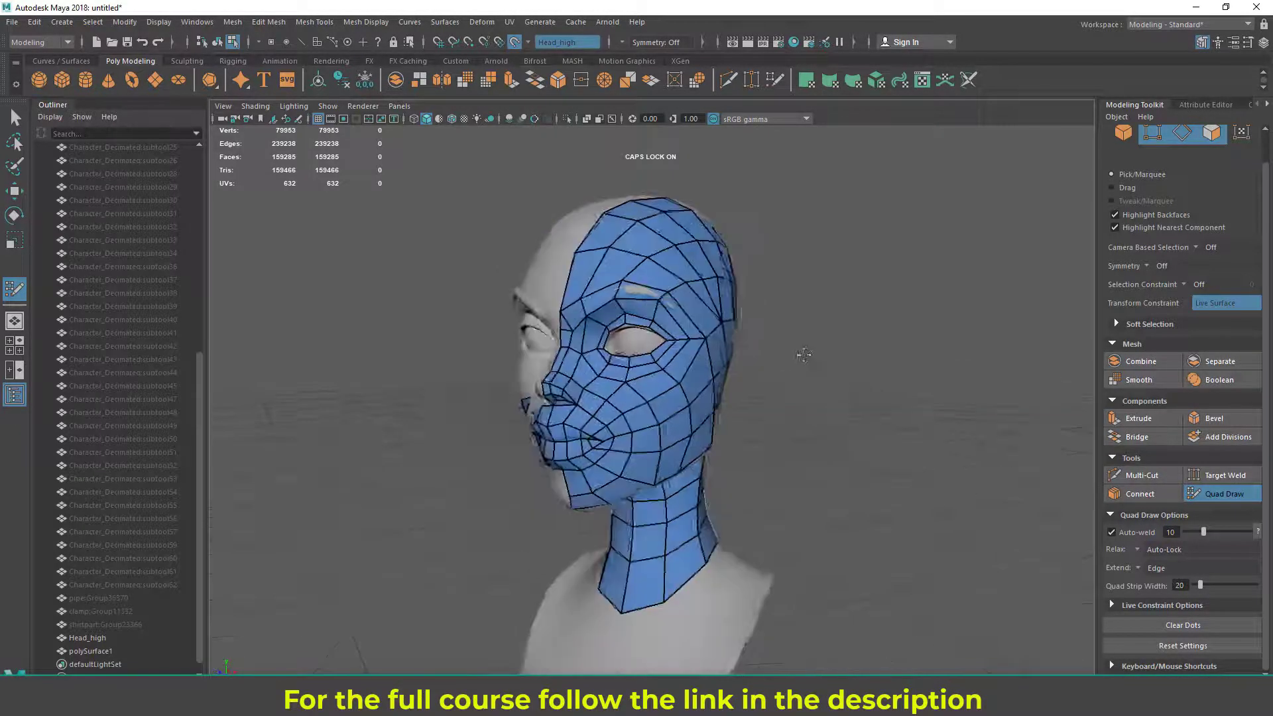
left_click_drag(804, 354, 798, 388, "alt")
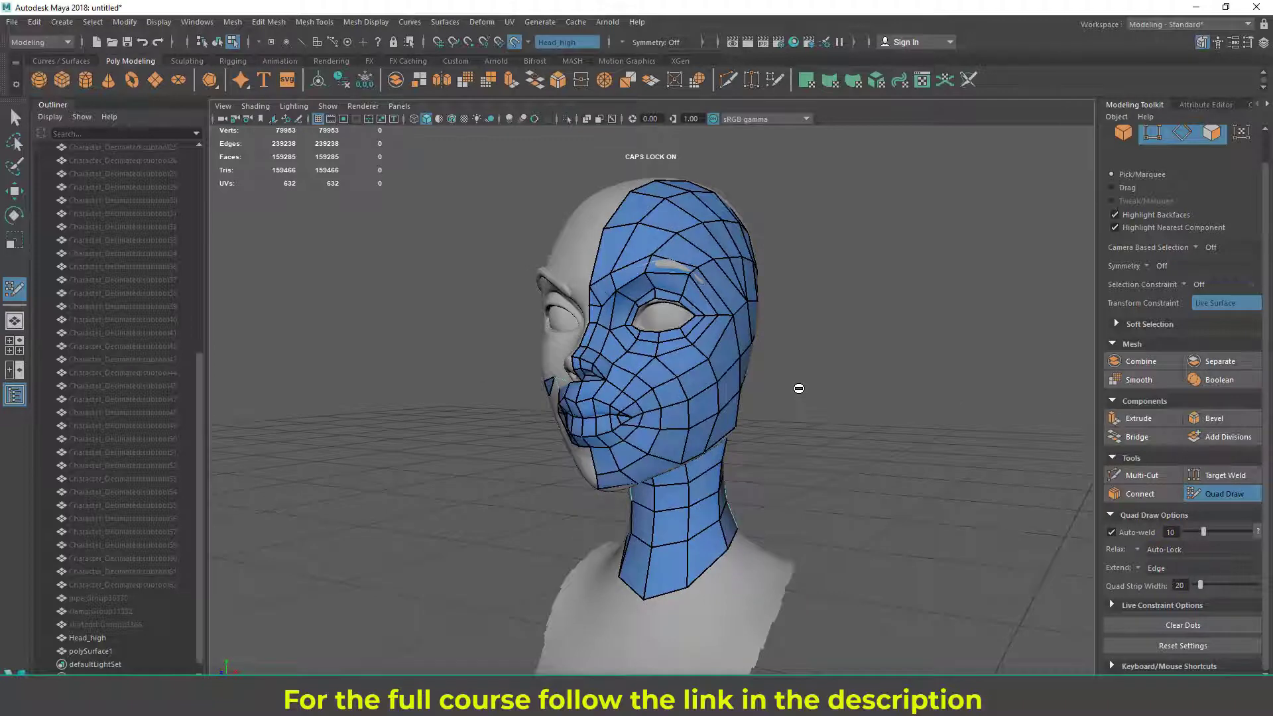
left_click_drag(770, 516, 776, 482, "alt")
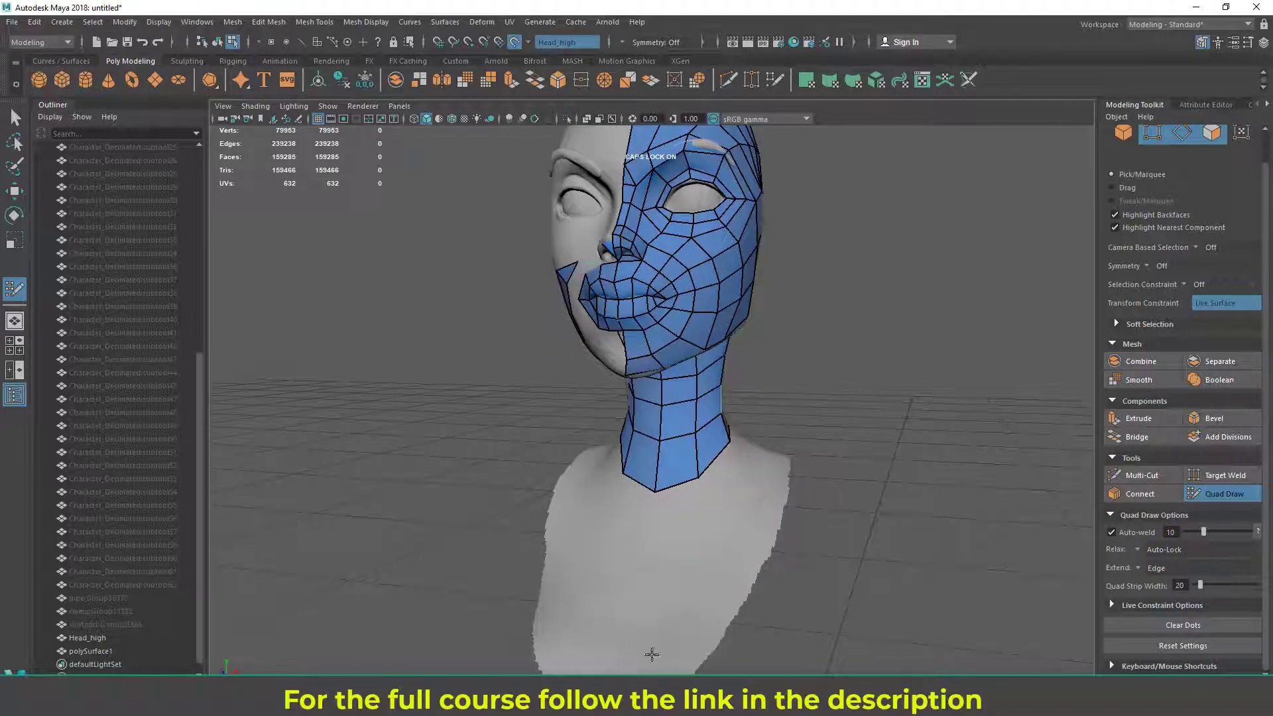
left_click_drag(696, 458, 671, 475, "alt")
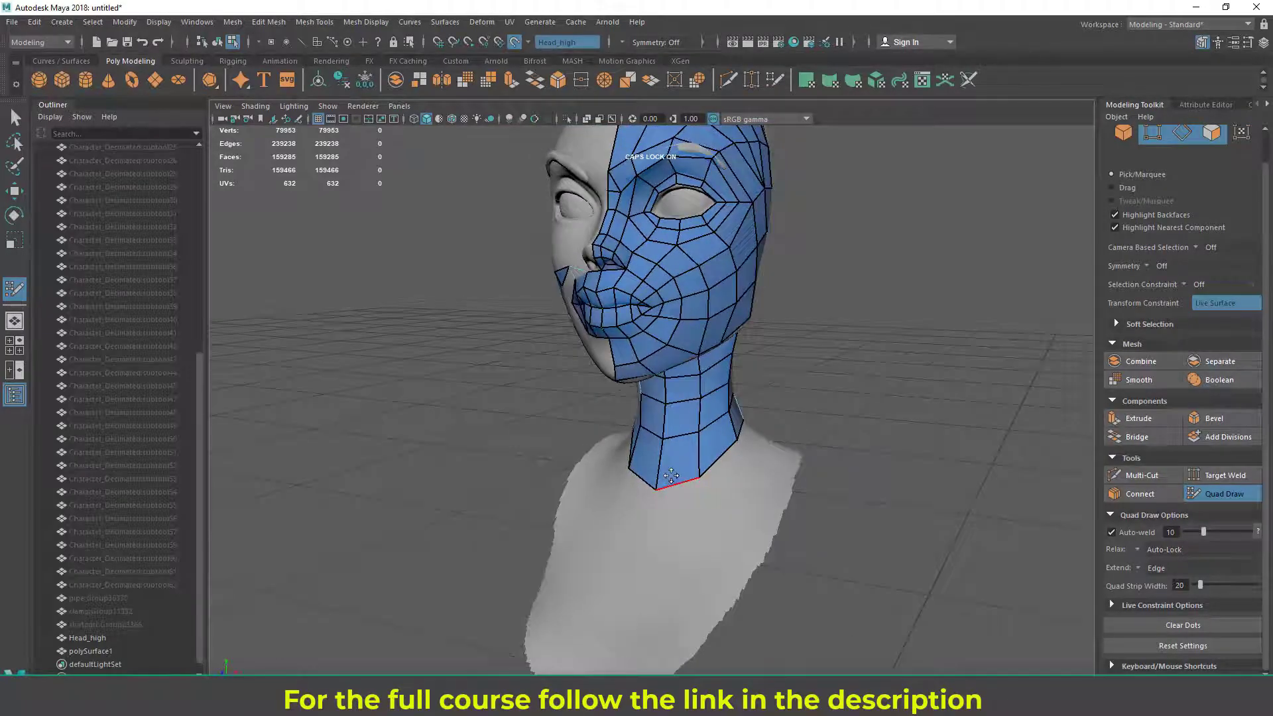